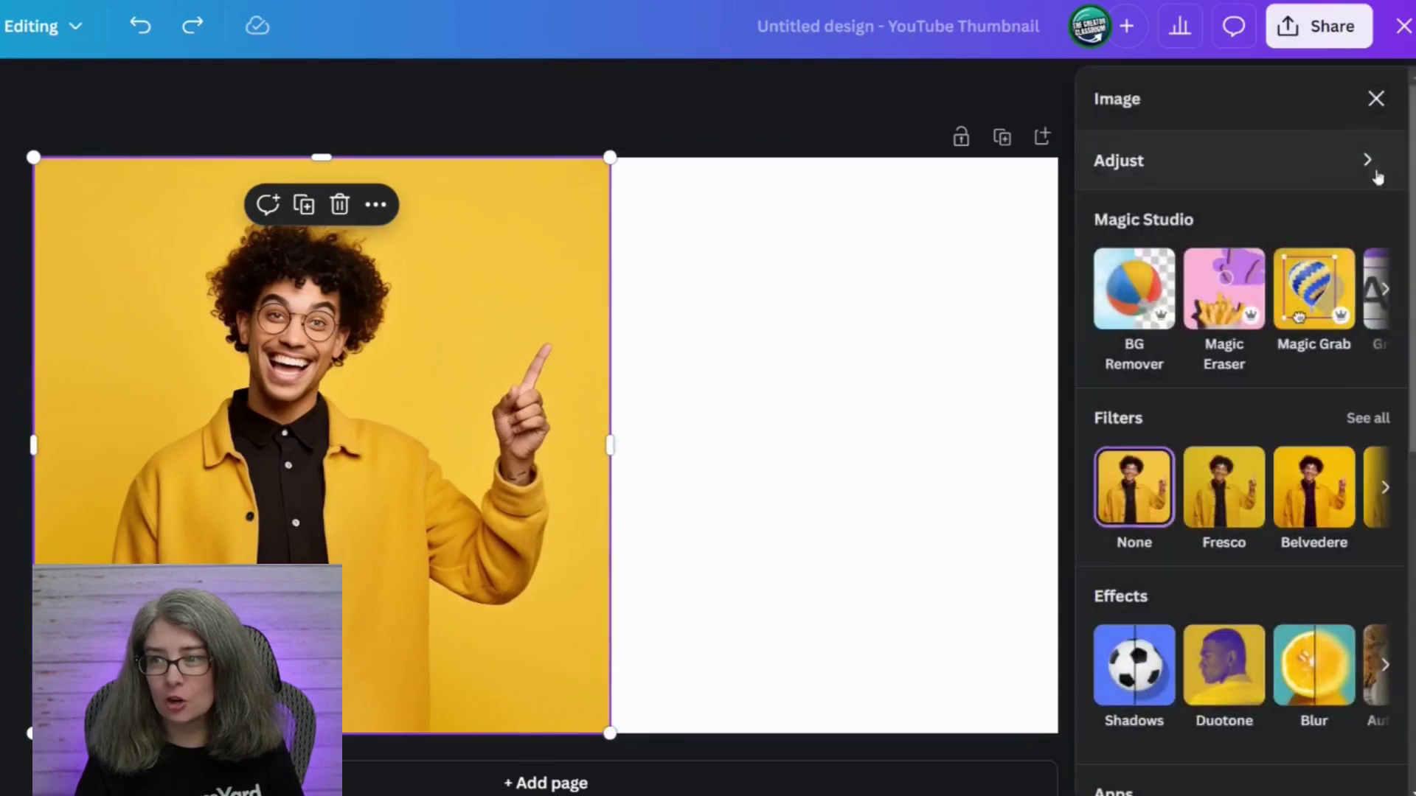
- Separate the pointing man from the yellow background photo with Magic Grab
left_click(1320, 294)
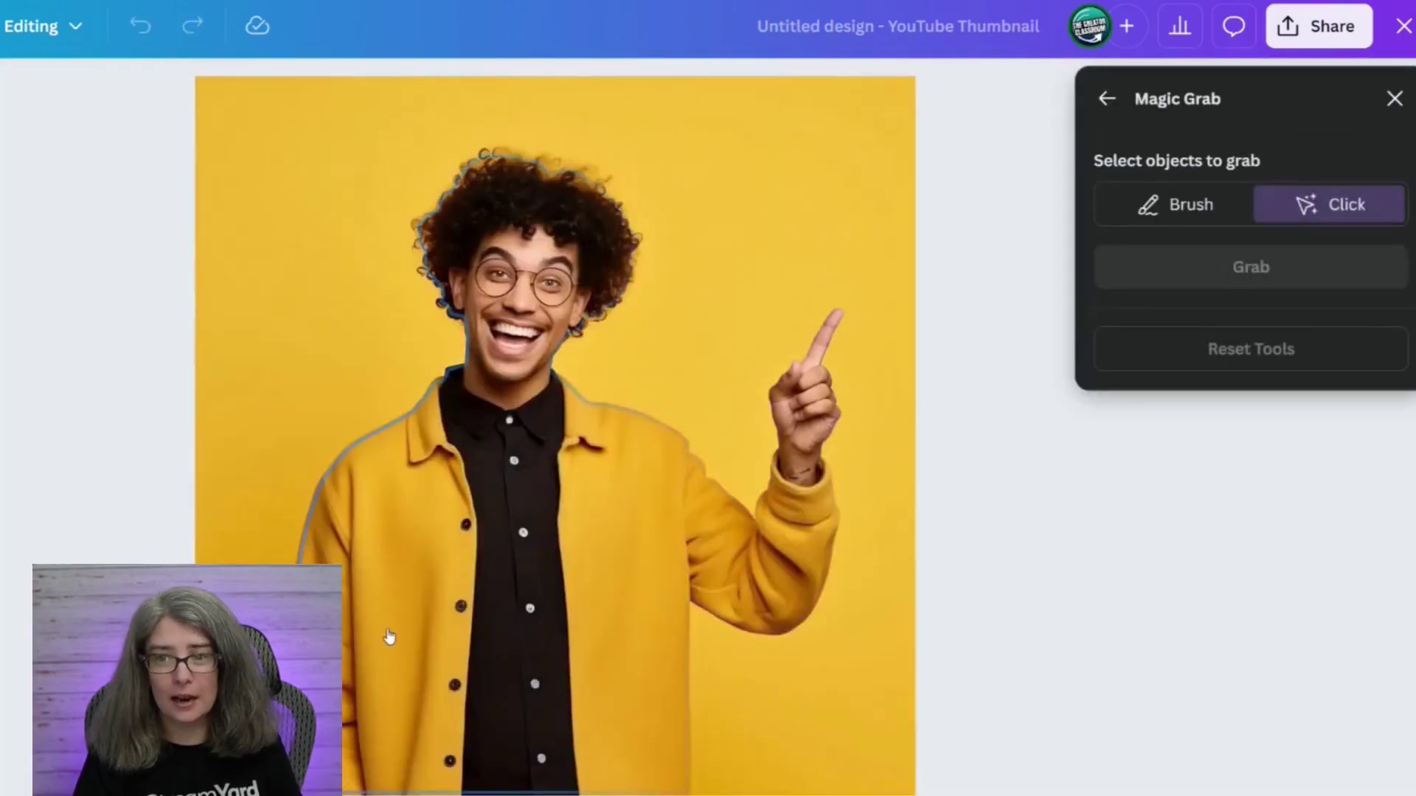
left_click(389, 638)
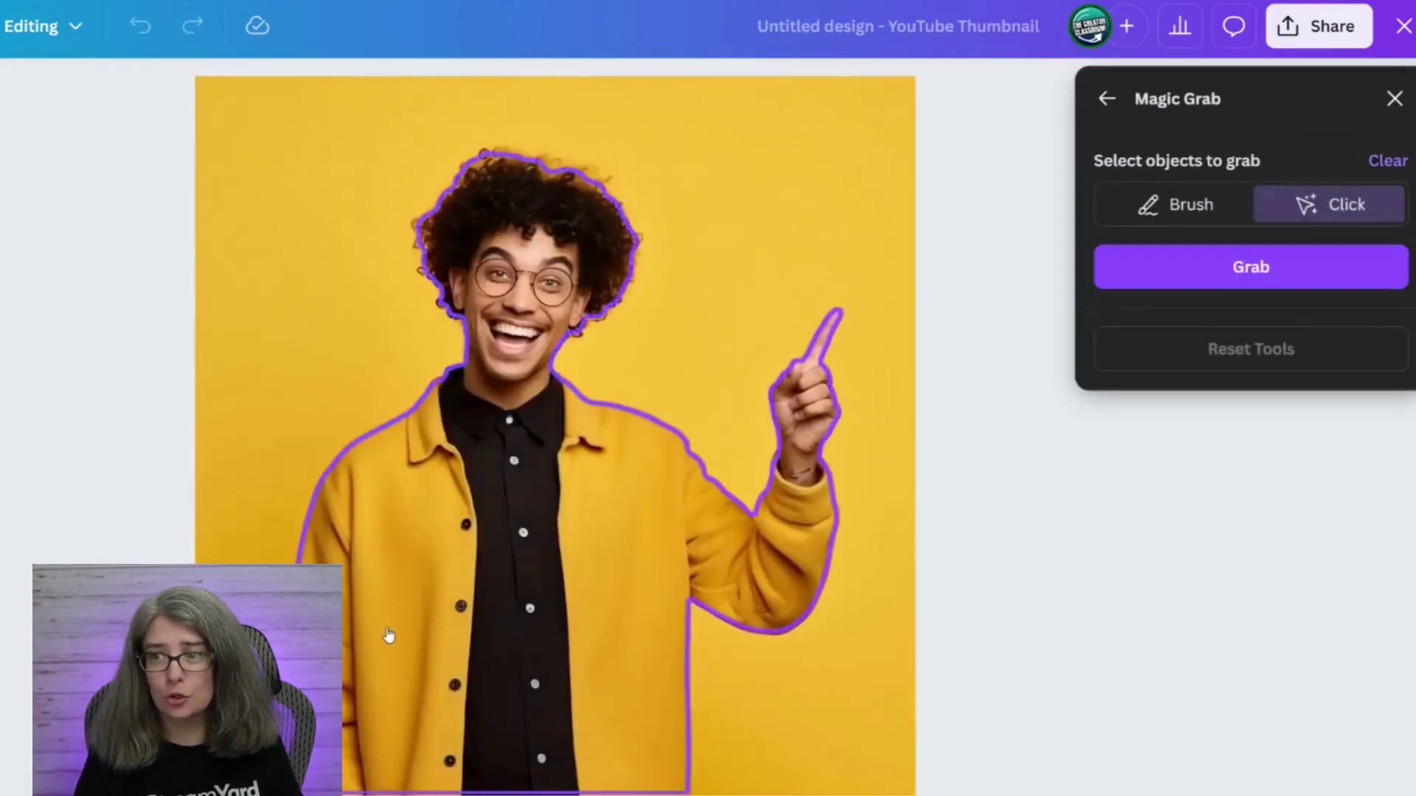
left_click(1311, 287)
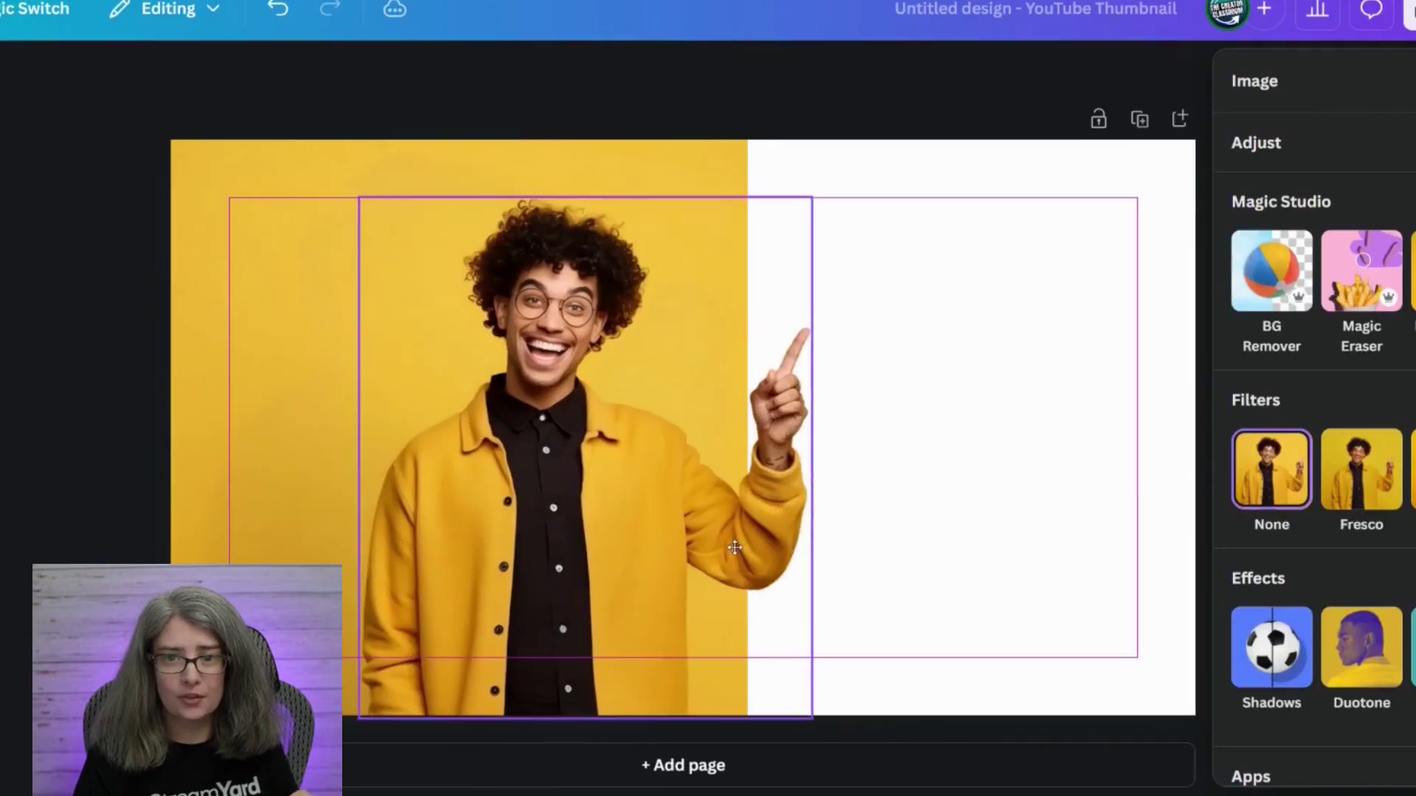
- Stretch the yellow background across the full page, and move the cut-out man to the page's left side and enlarge him
left_click_drag(735, 547, 735, 548)
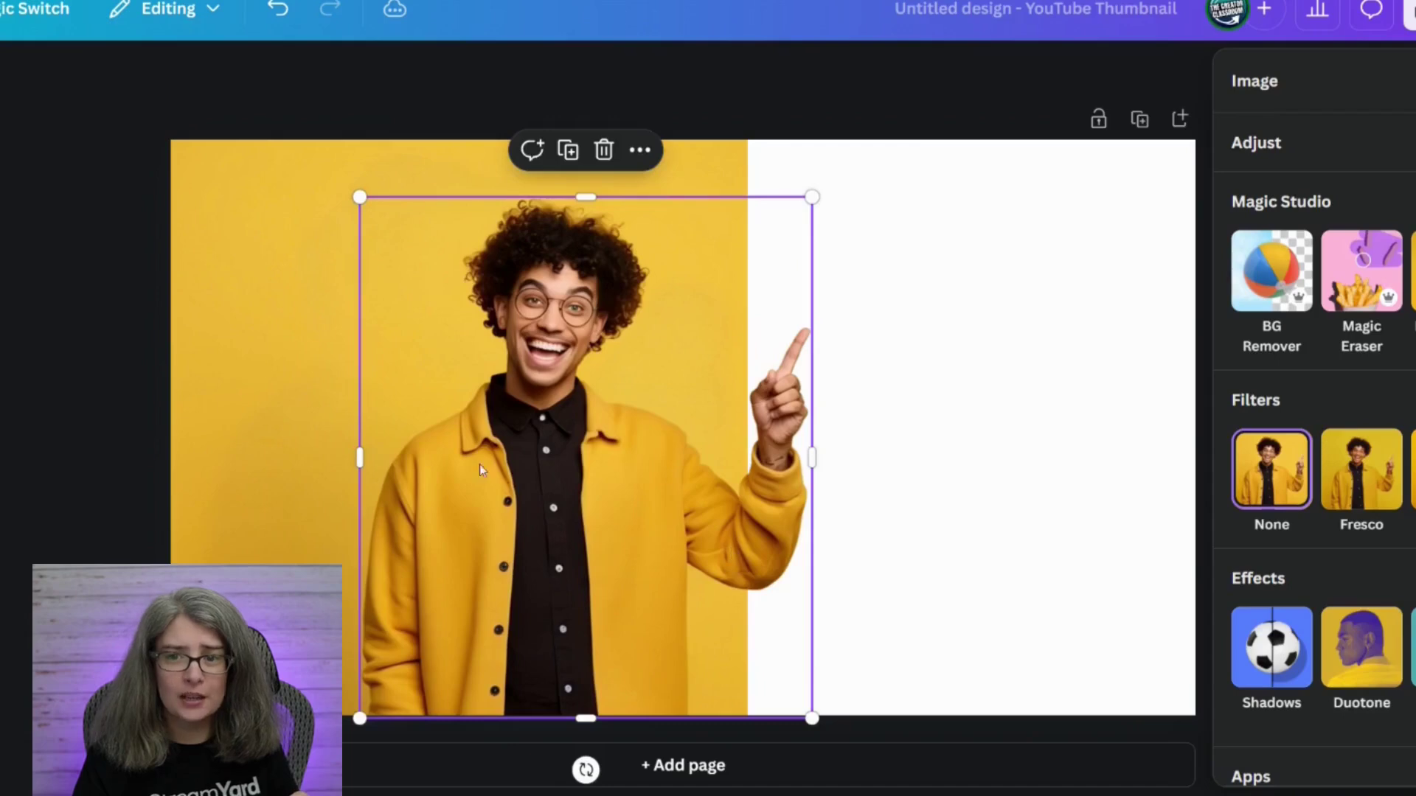
left_click(278, 437)
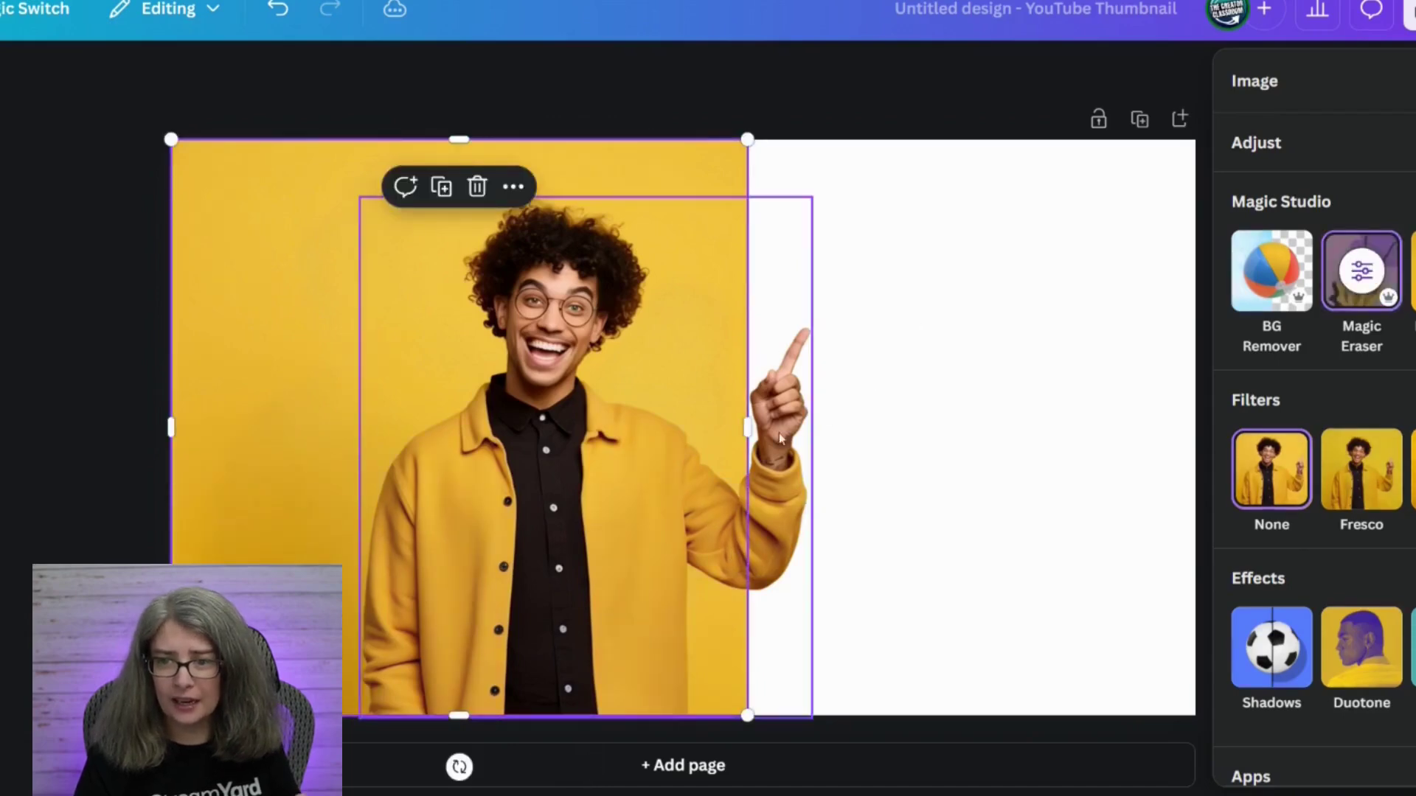
left_click_drag(747, 427, 1195, 426)
left_click_drag(724, 531, 555, 529)
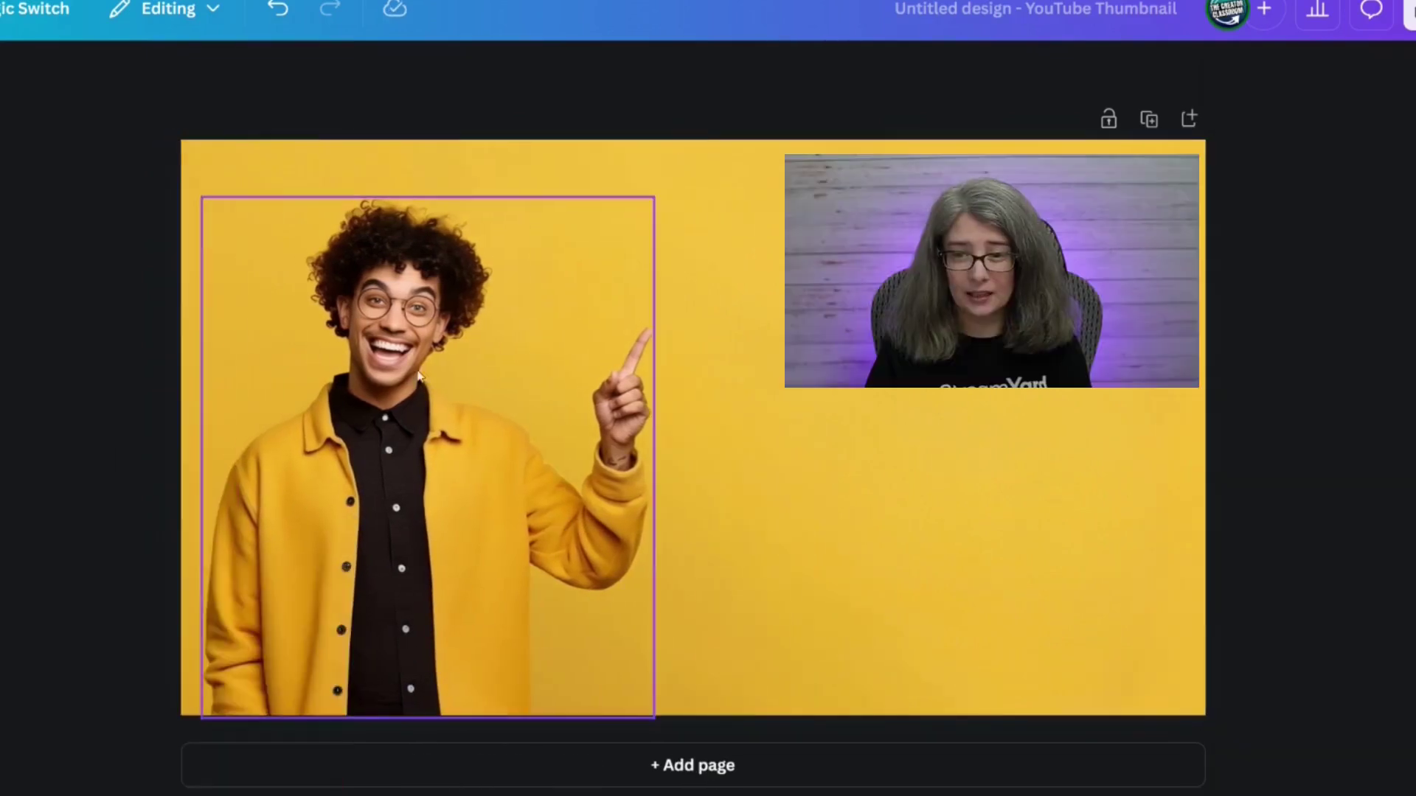
left_click_drag(650, 717, 797, 795)
left_click_drag(537, 675, 515, 632)
left_click(37, 506)
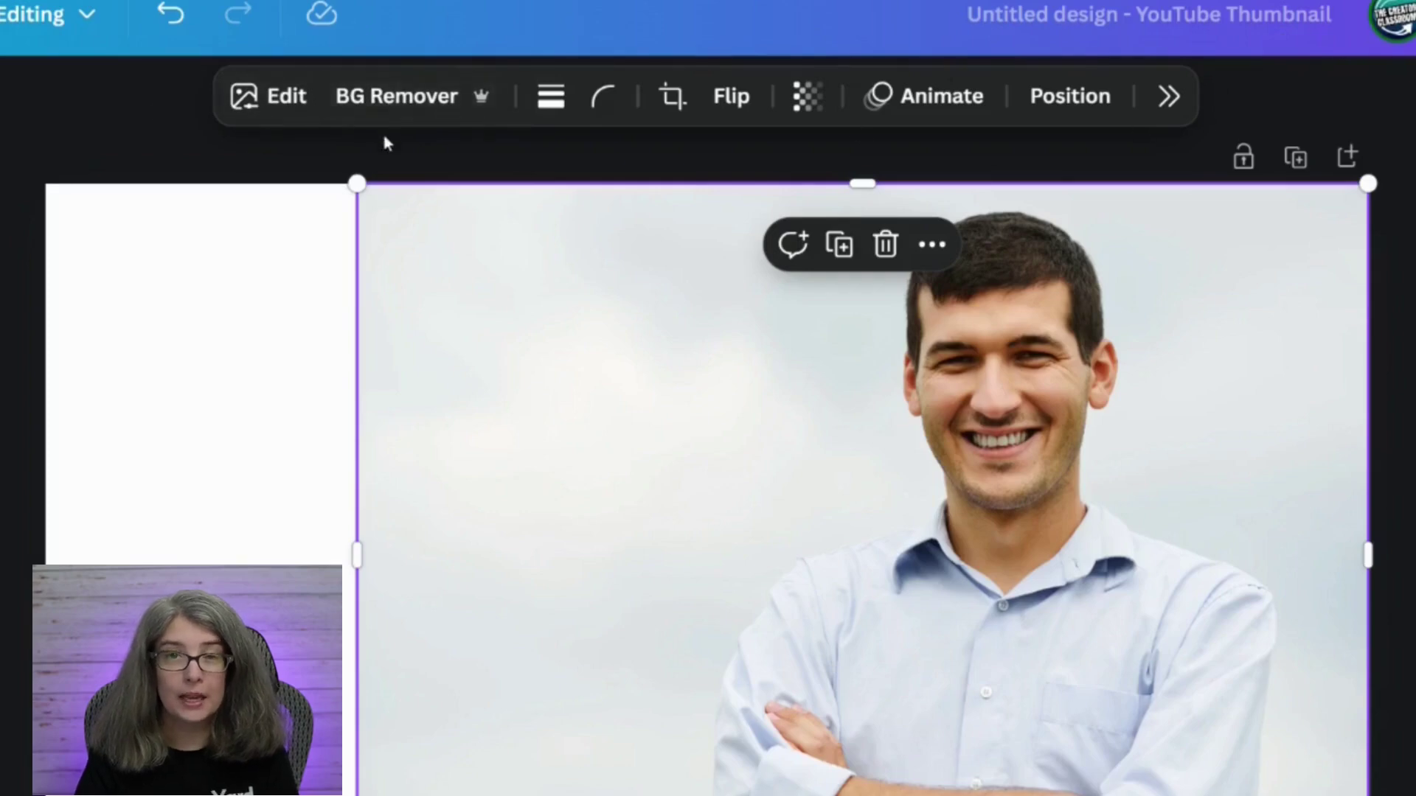
- Remove the background from the photo of the man in the light blue shirt and preview the original image in Background Remover
left_click(398, 97)
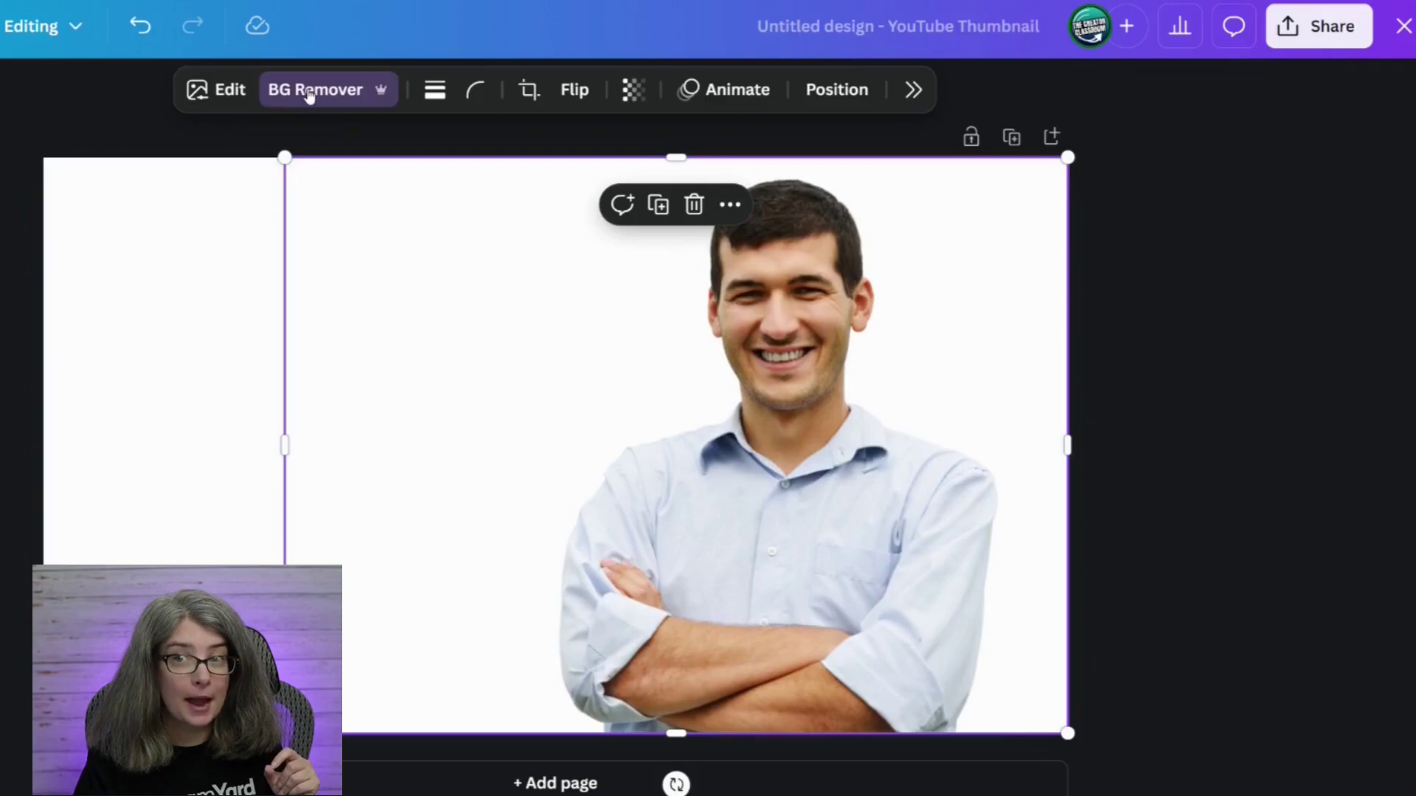
left_click(309, 92)
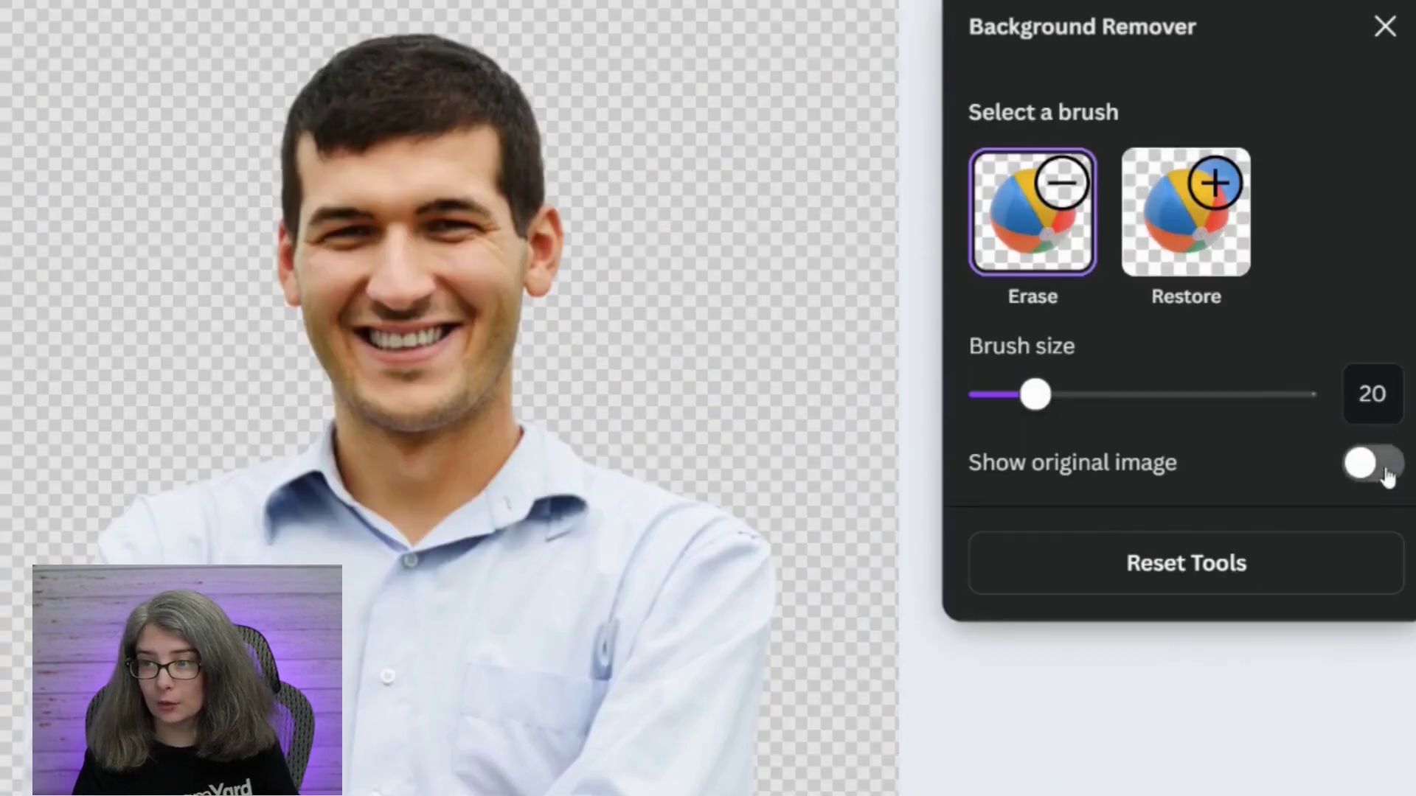
left_click(1387, 476)
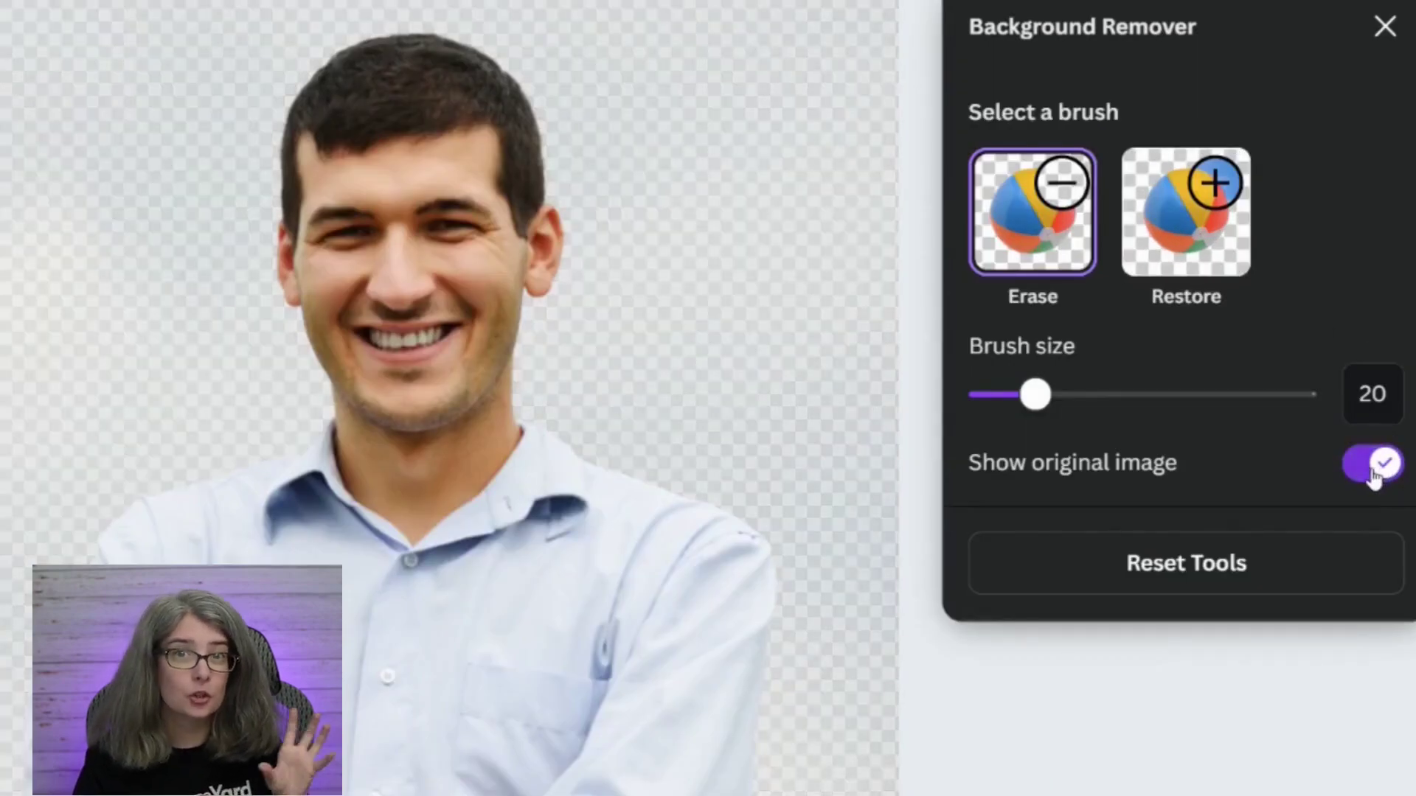
left_click(1343, 472)
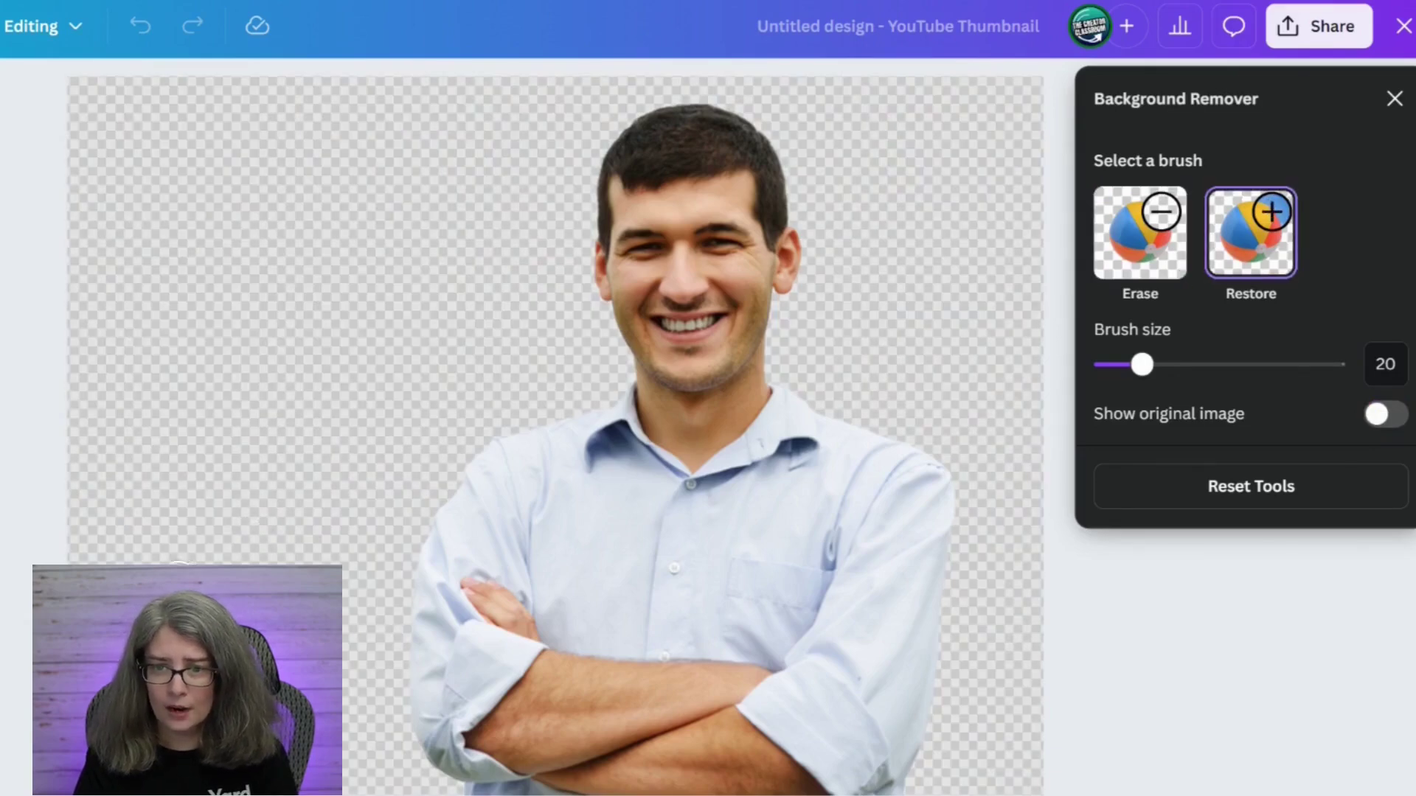
- Paint parts of the removed sky background back in around the man using the Restore brush at size 20
left_click_drag(789, 257, 1107, 723)
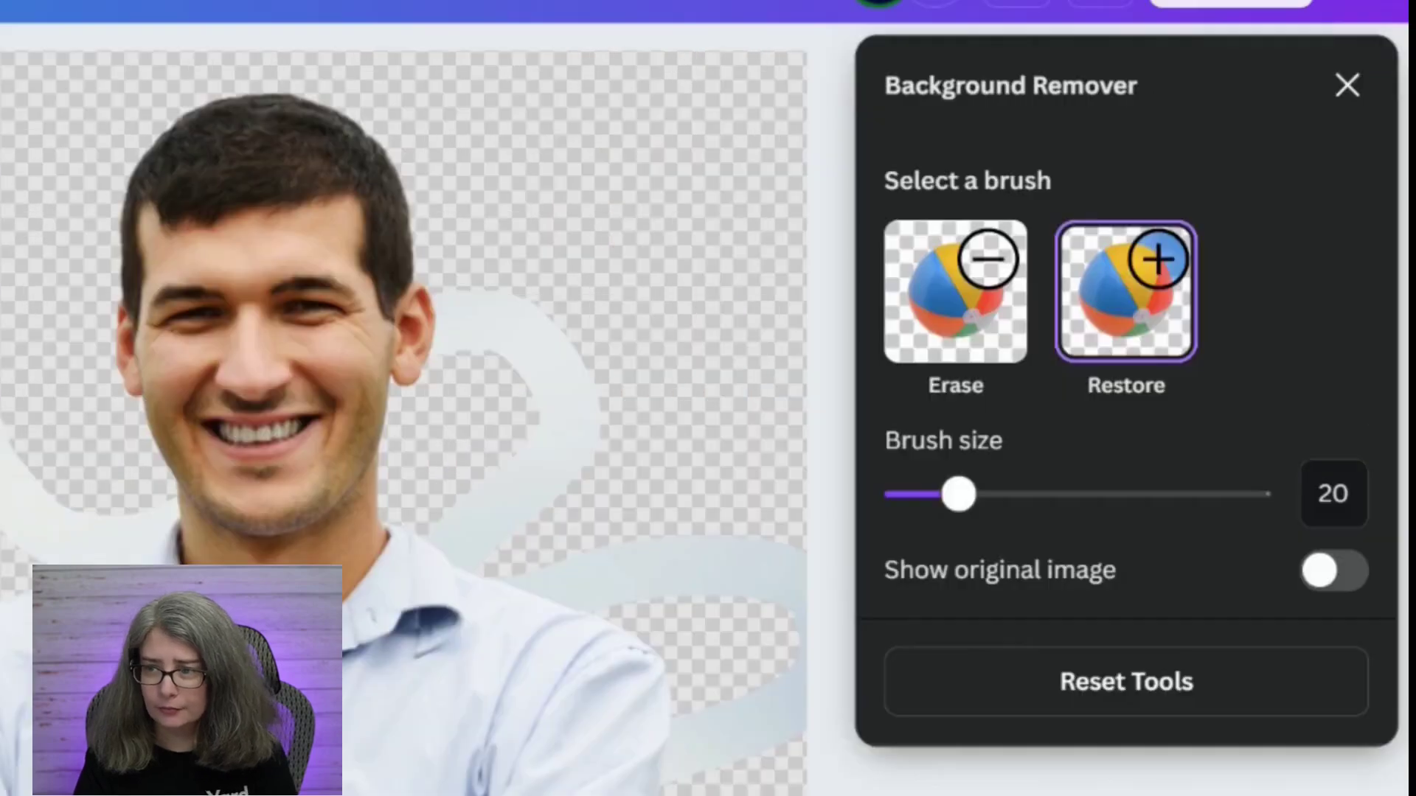
left_click(1345, 95)
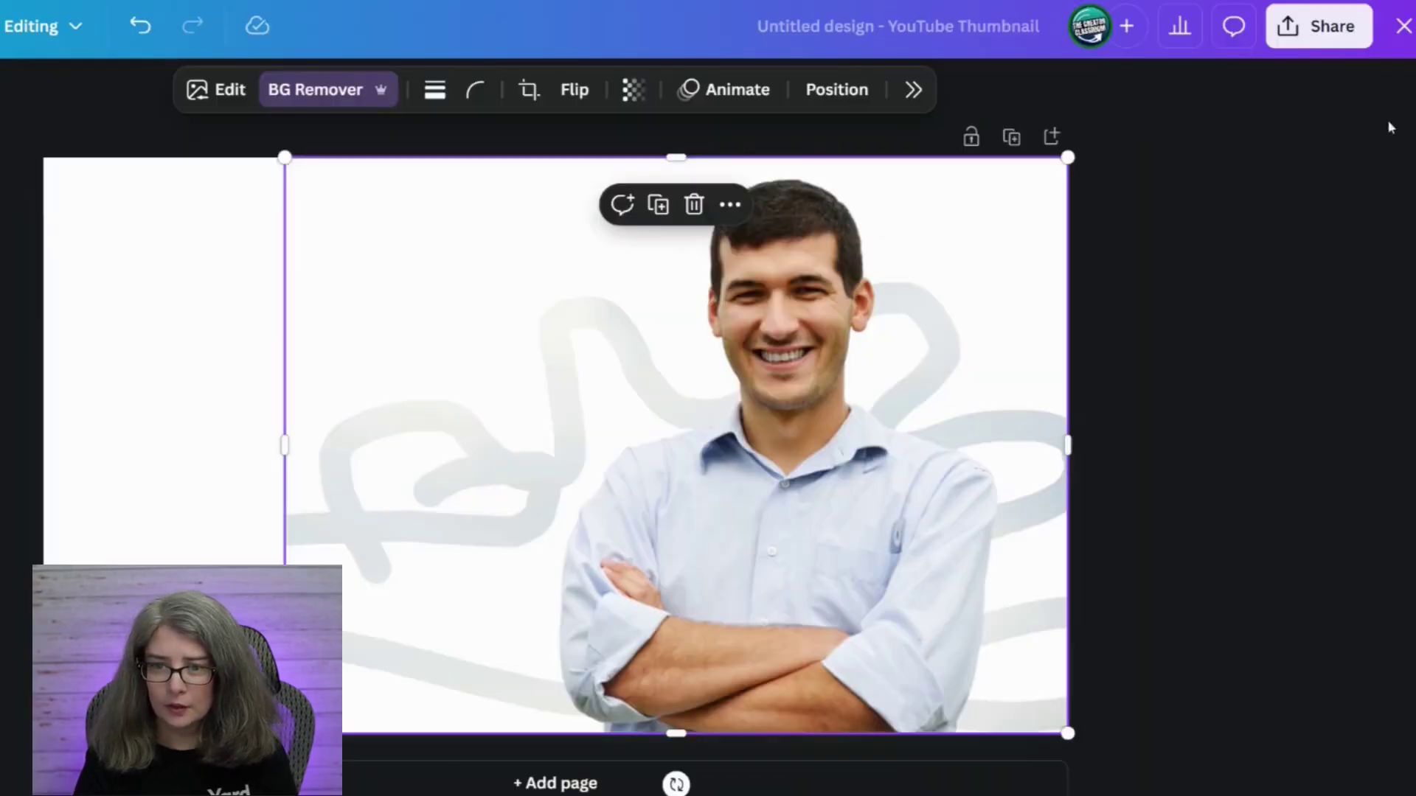
left_click(1224, 406)
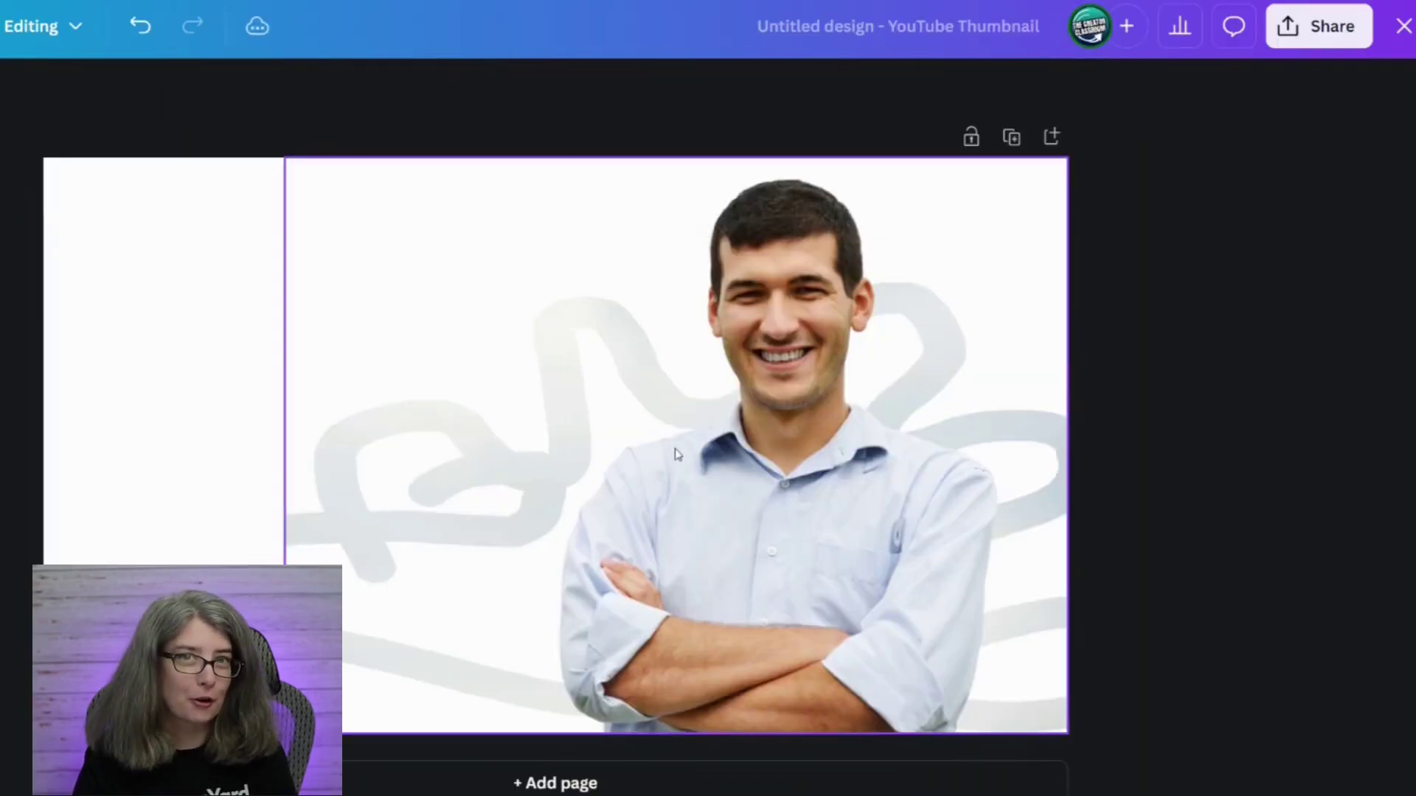
- Reset all Background Remover edits on the man's photo and remove its background again
left_click(699, 509)
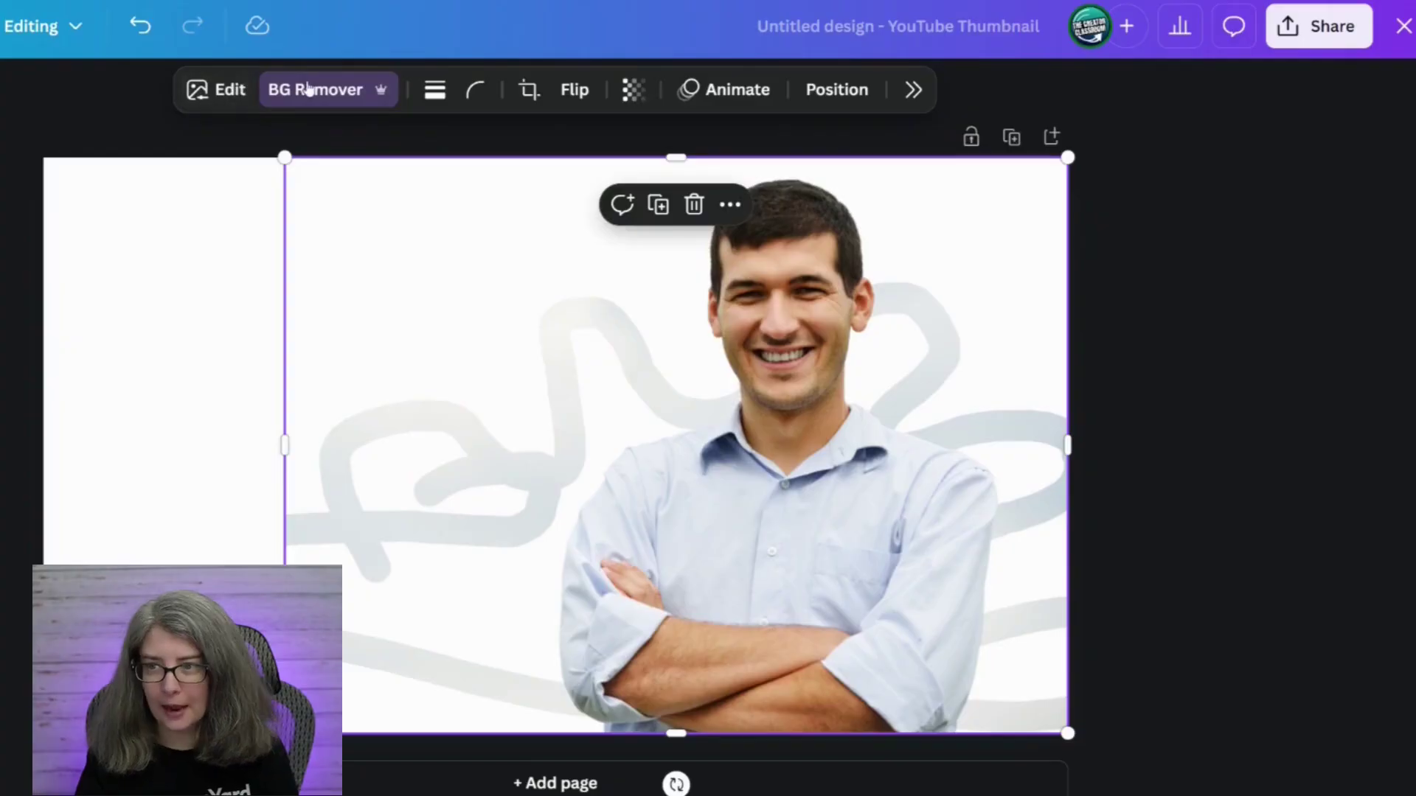
left_click(308, 89)
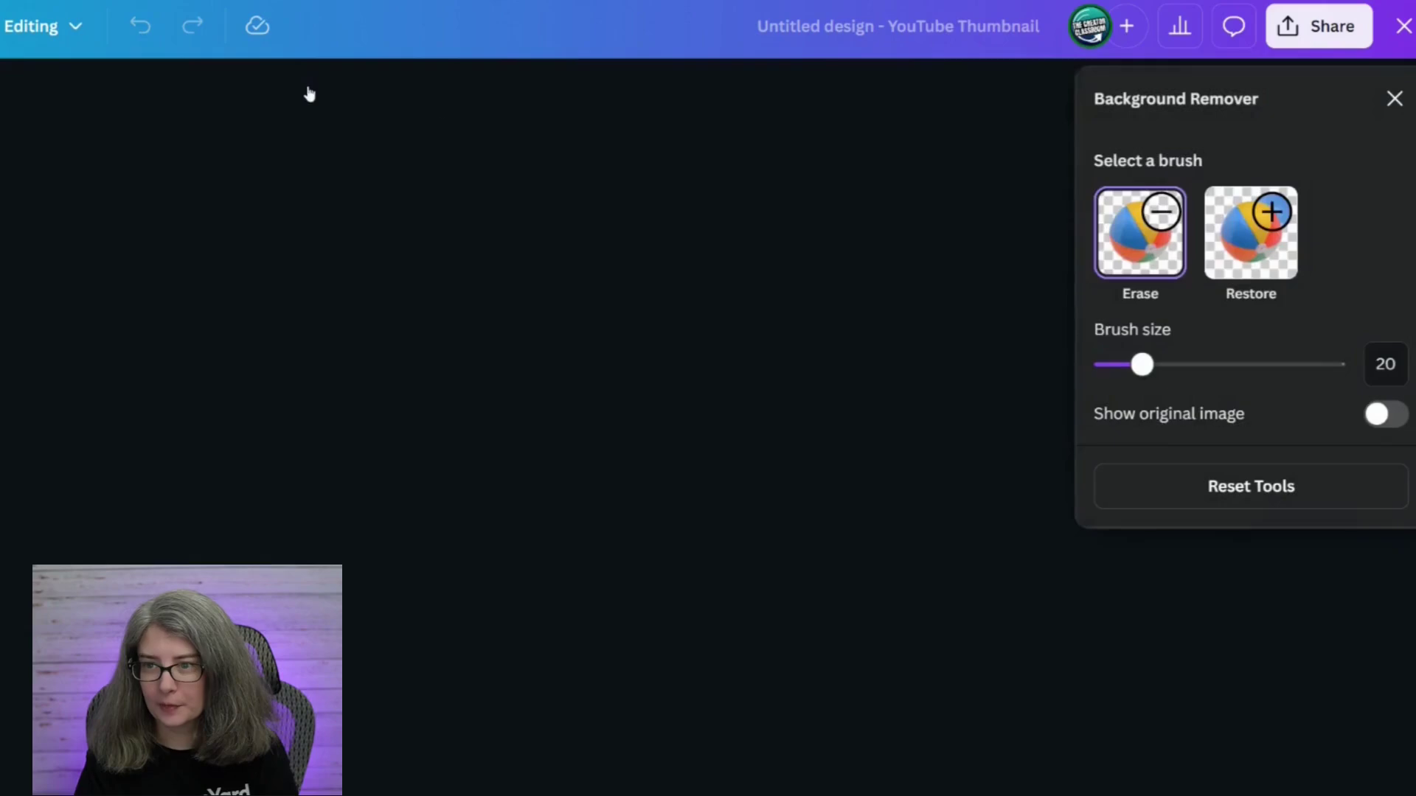
left_click(1252, 487)
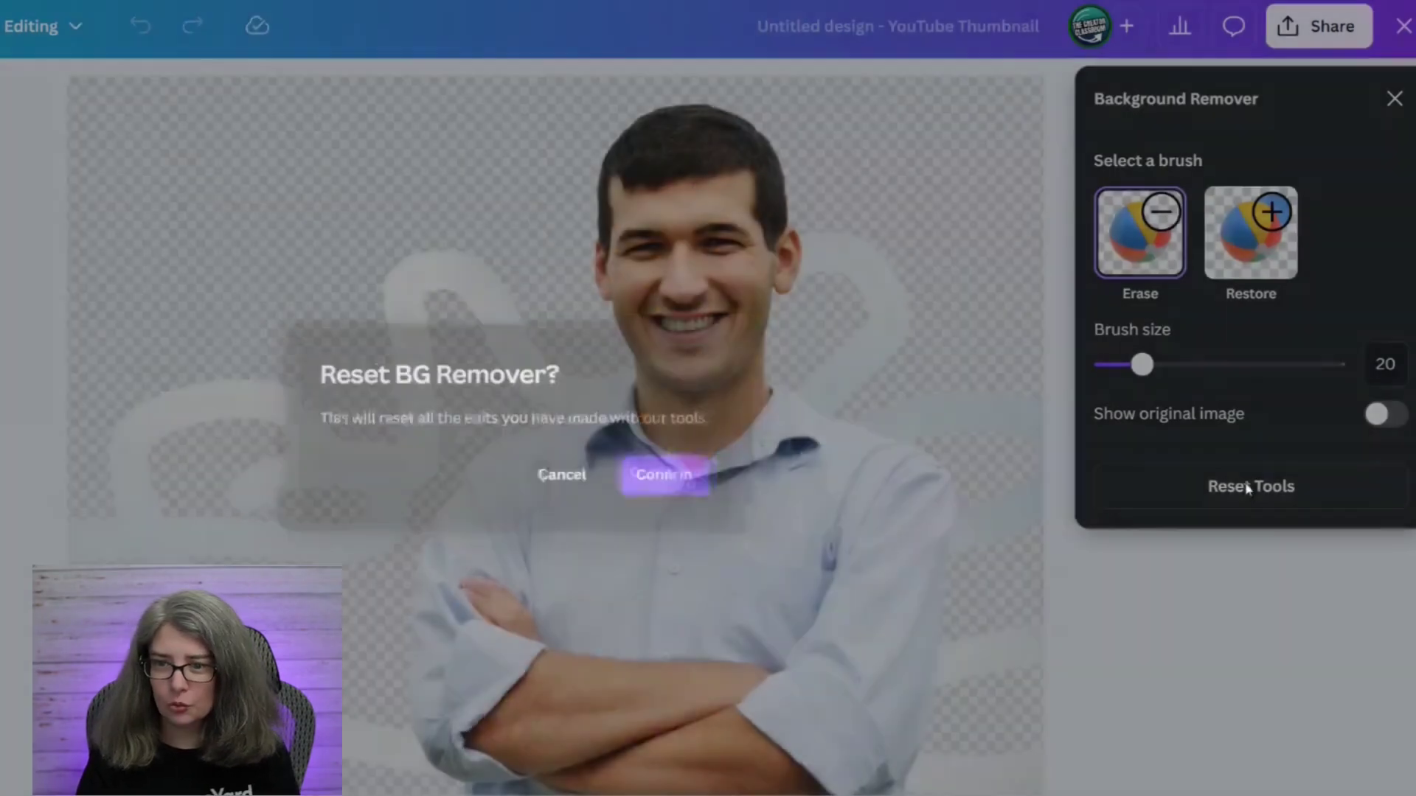
left_click(666, 481)
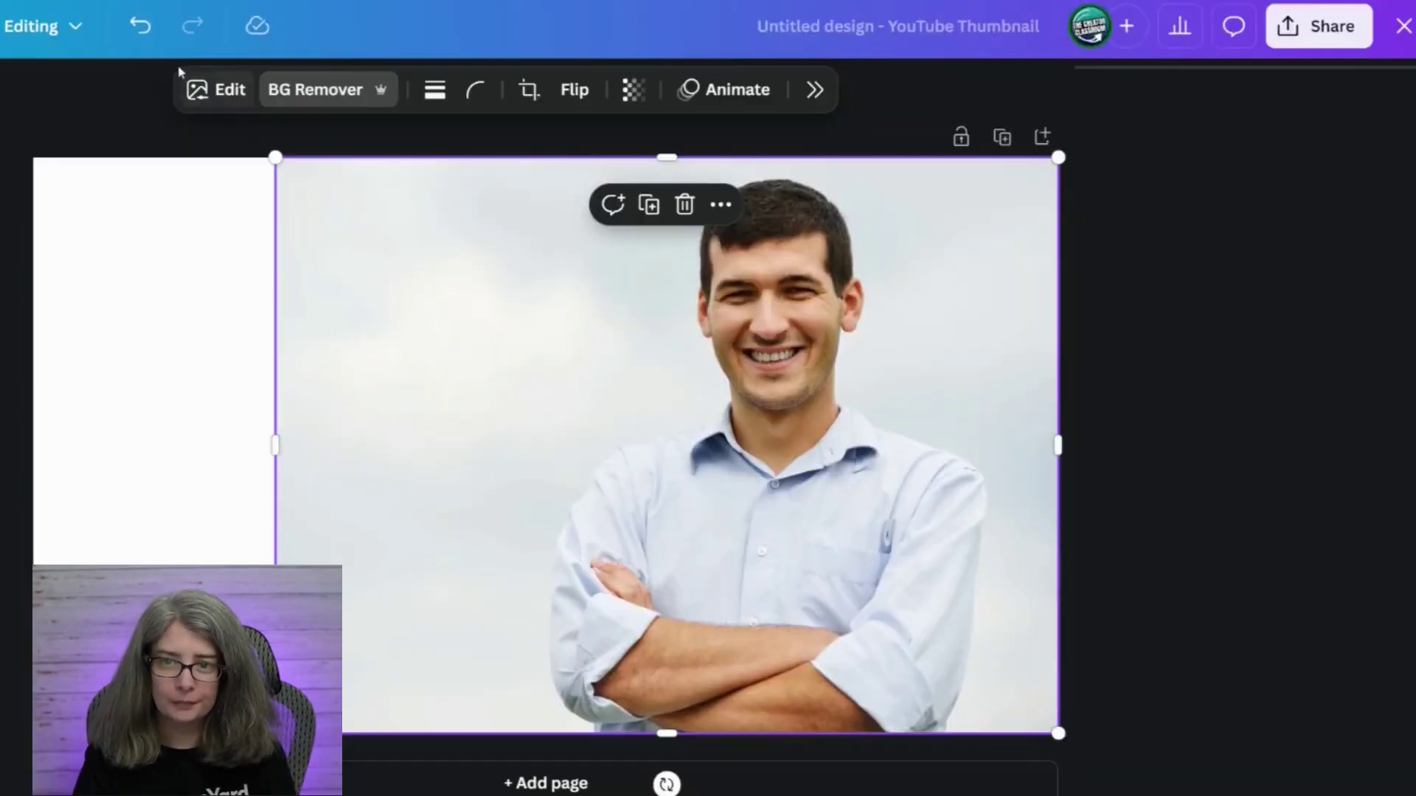
left_click(337, 89)
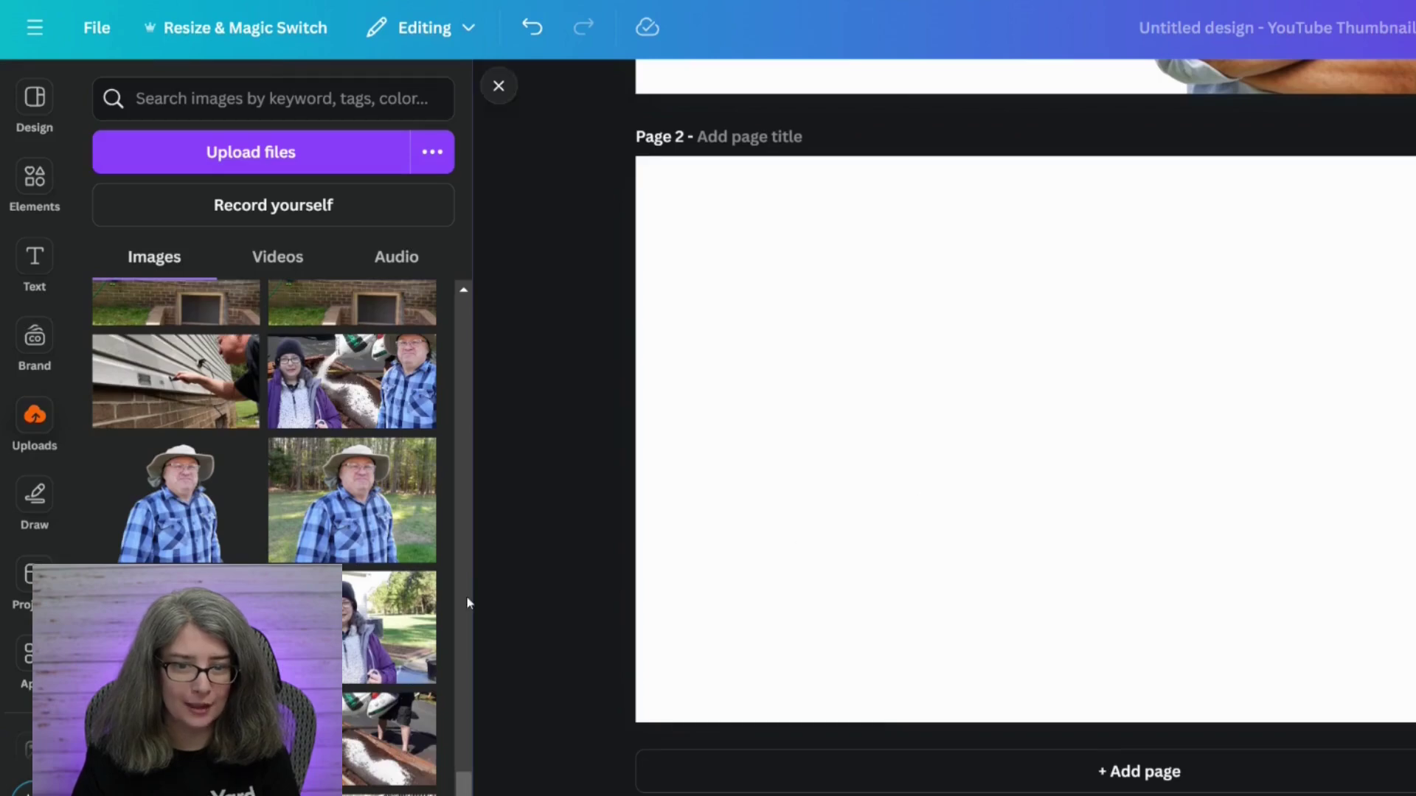
- Add the uploaded perlite-pouring photo to page 2 and enlarge it to fill the page
left_click(362, 739)
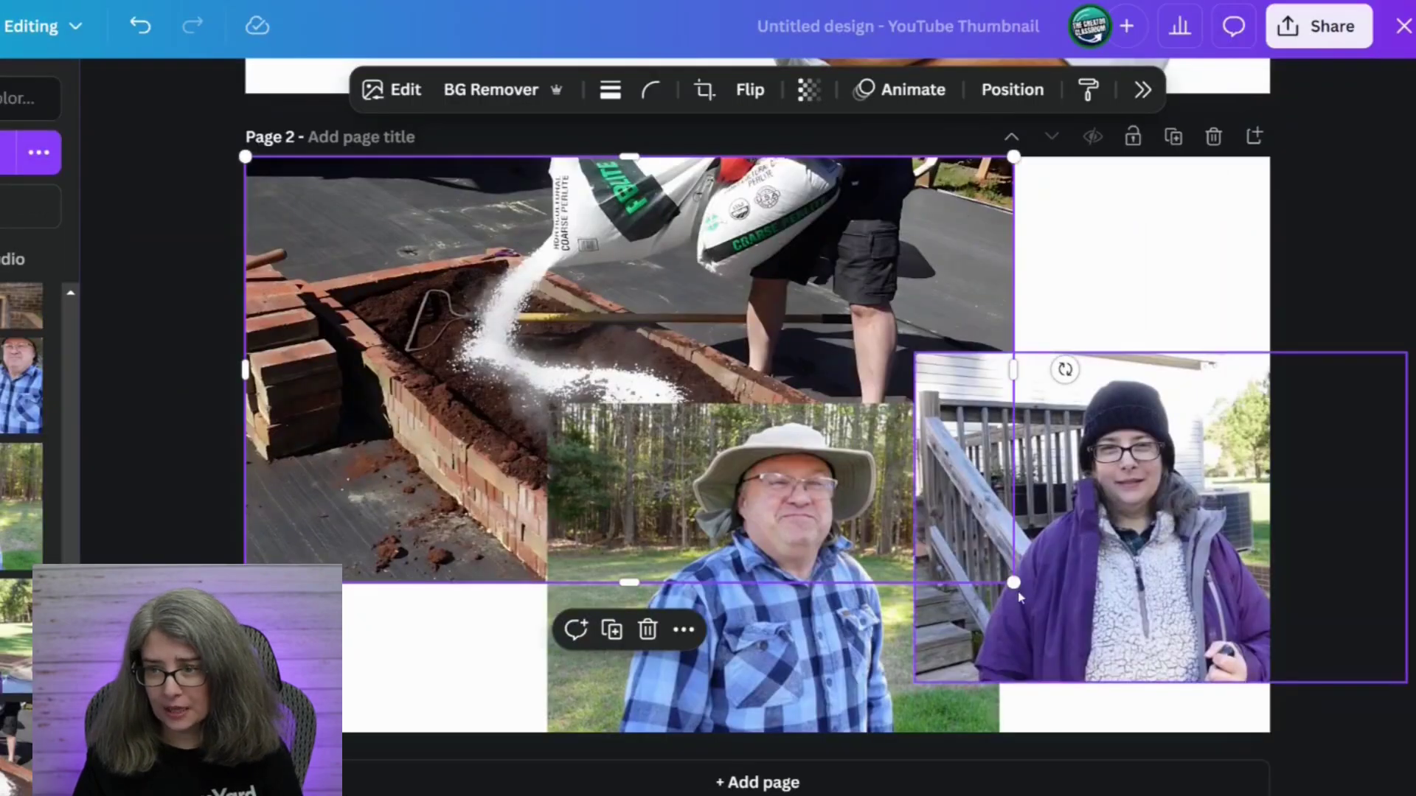
left_click_drag(1014, 583, 1302, 742)
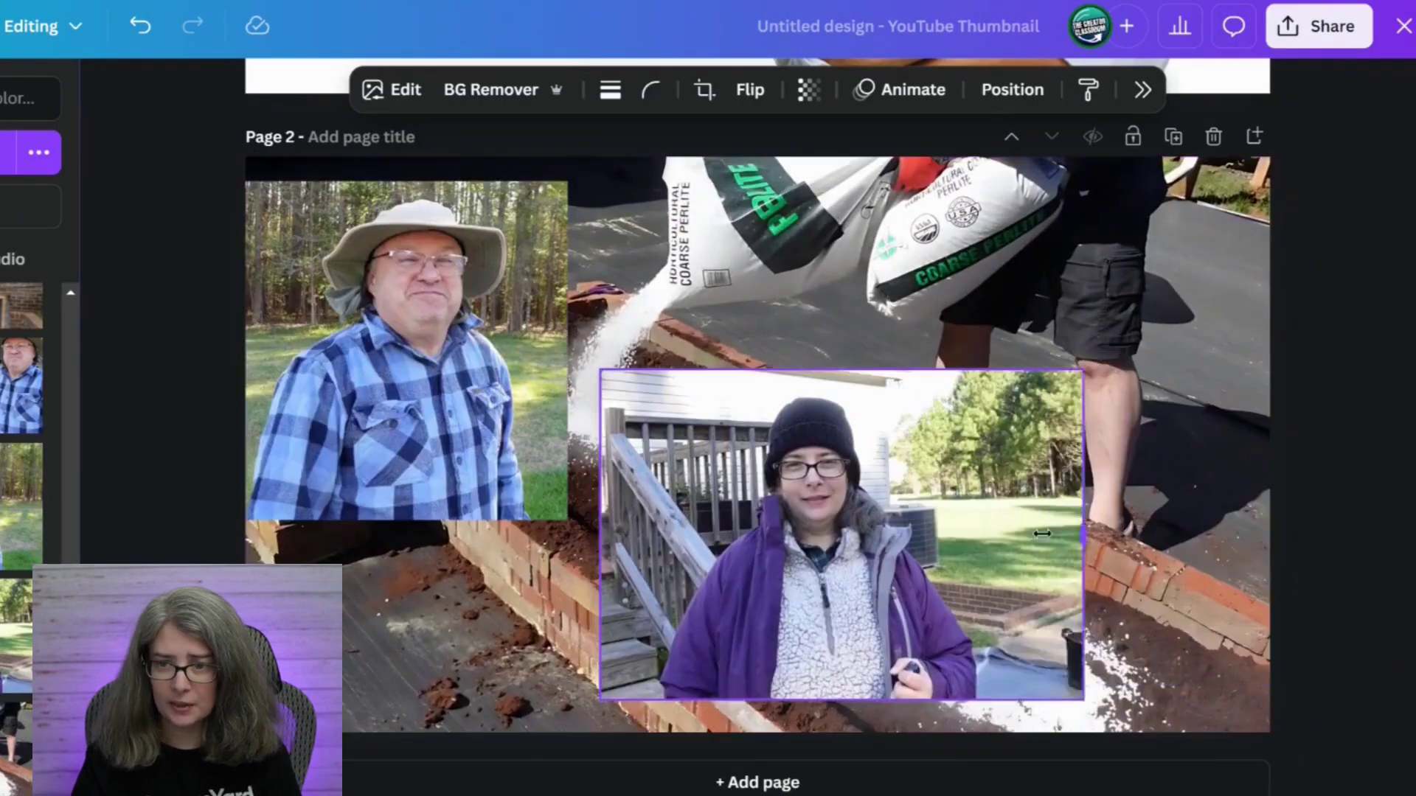
- Crop the sides of the photo of the woman in the purple coat and move it to the page's right side
left_click_drag(1077, 533, 972, 532)
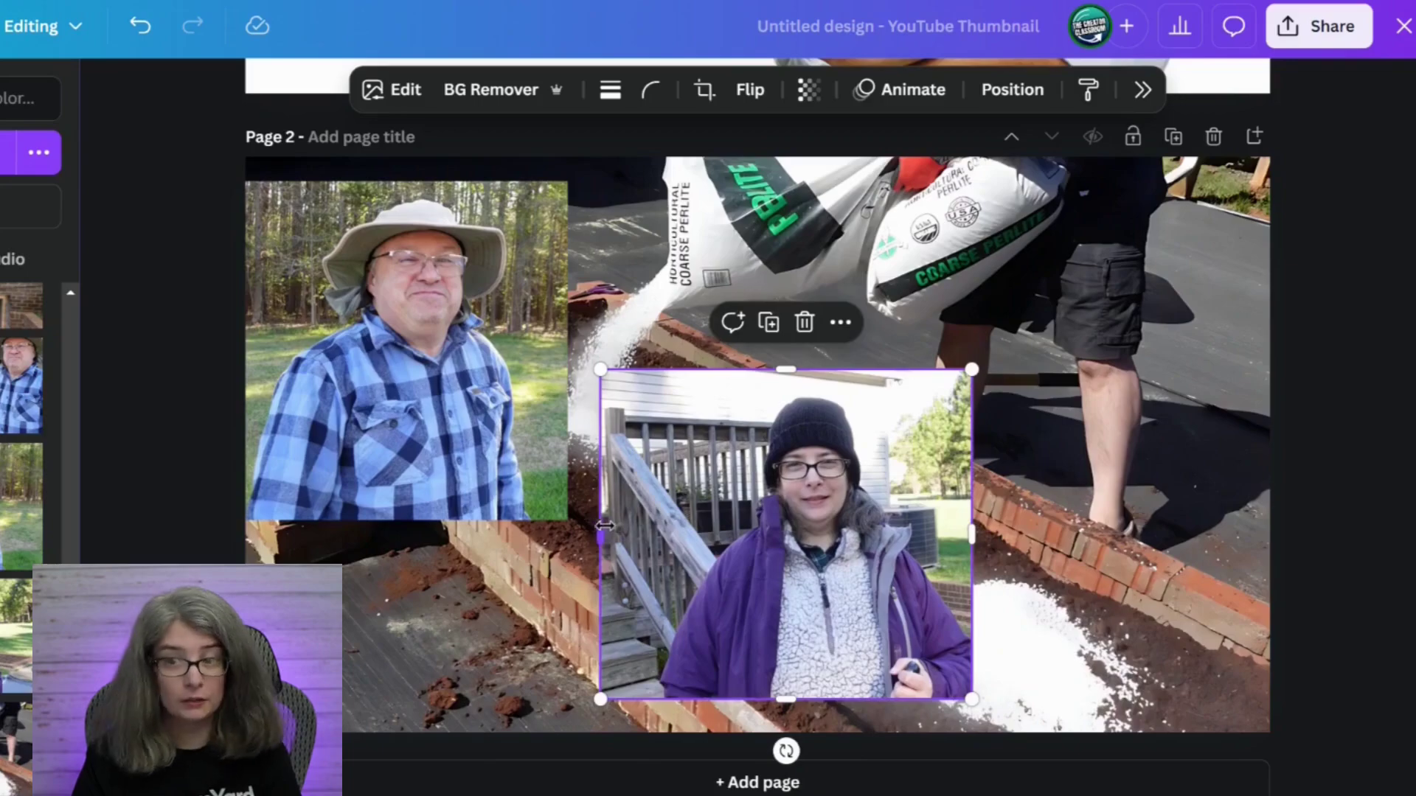
left_click_drag(603, 525, 664, 525)
left_click_drag(811, 531, 1096, 578)
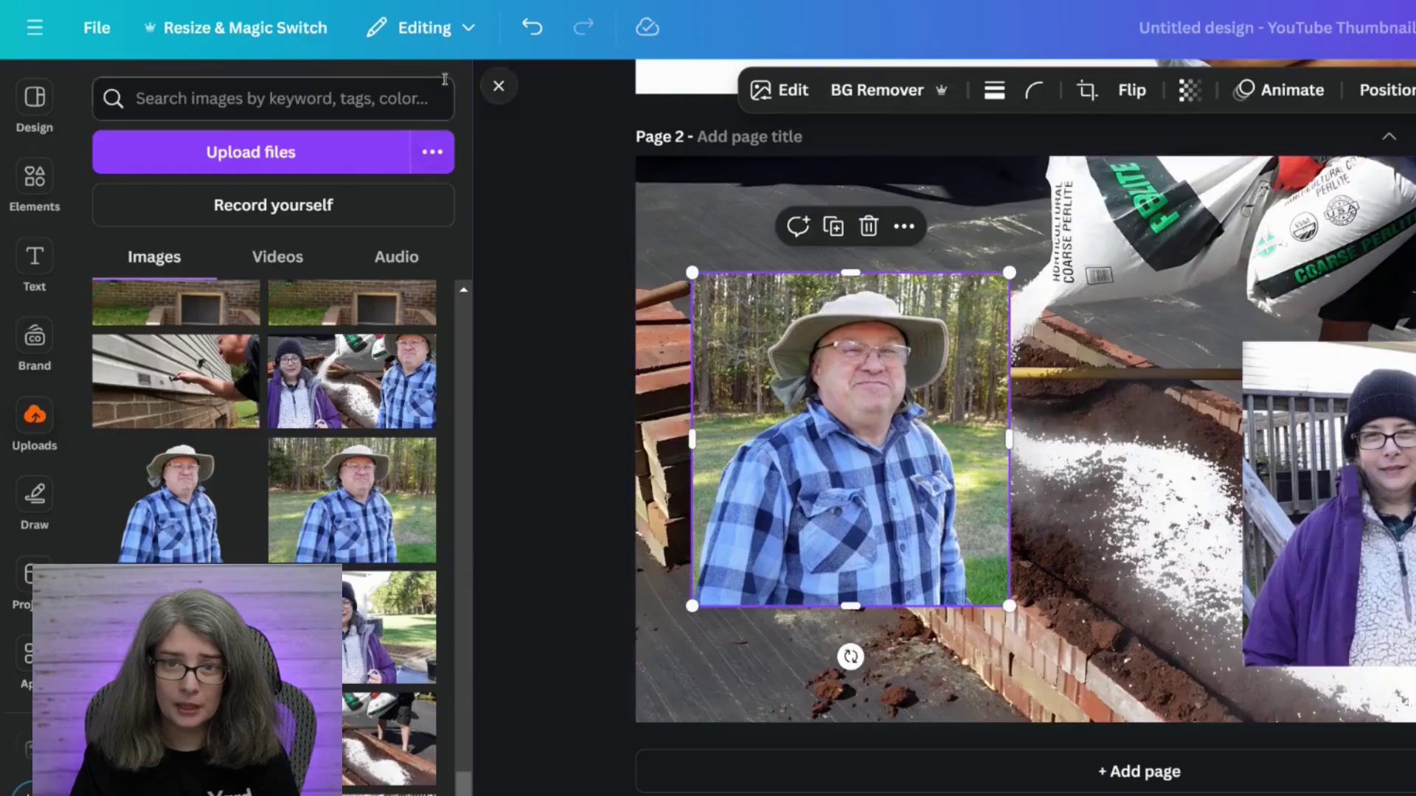
left_click(498, 87)
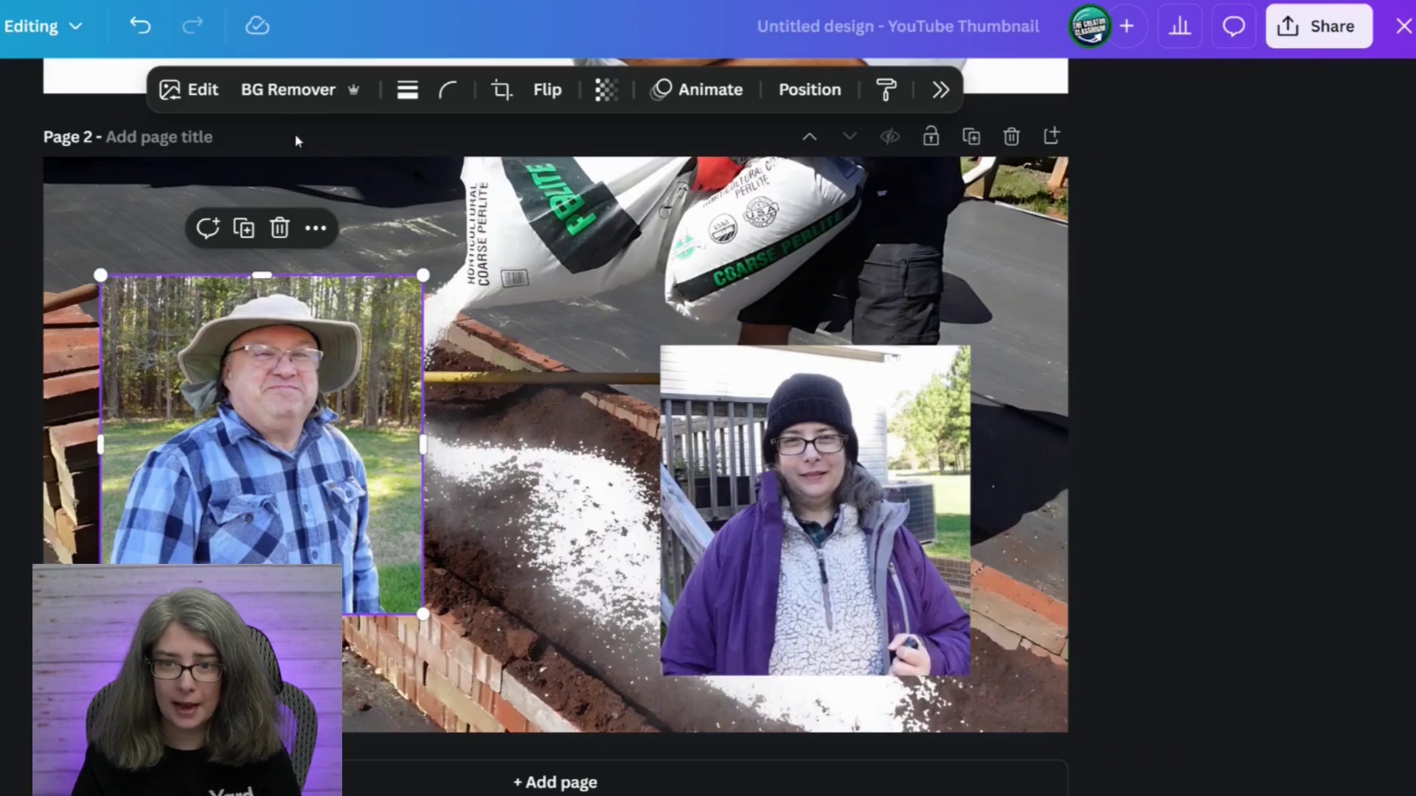
- Remove the backgrounds from the photos of the man in the plaid shirt and the woman in the purple coat
left_click(297, 89)
left_click(659, 352)
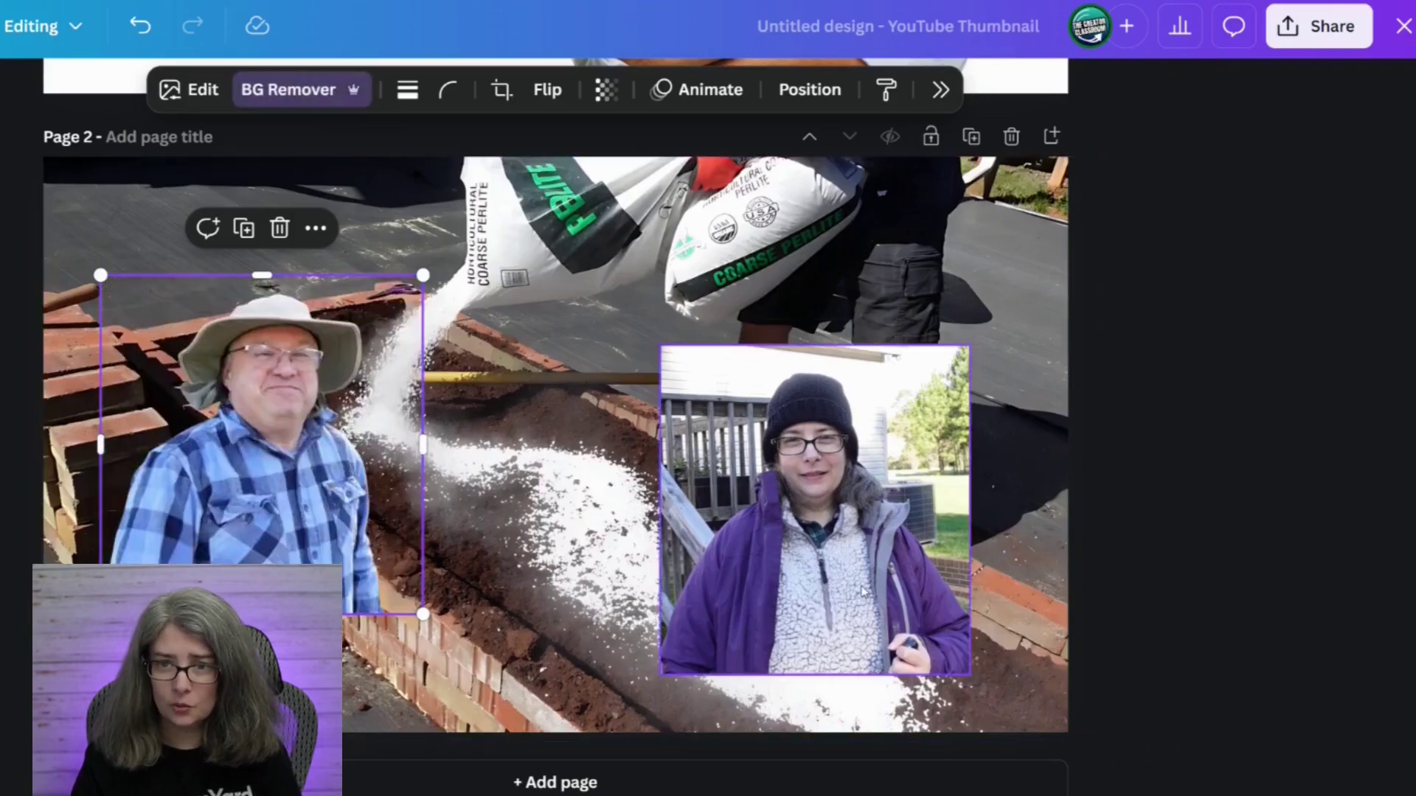
left_click(302, 91)
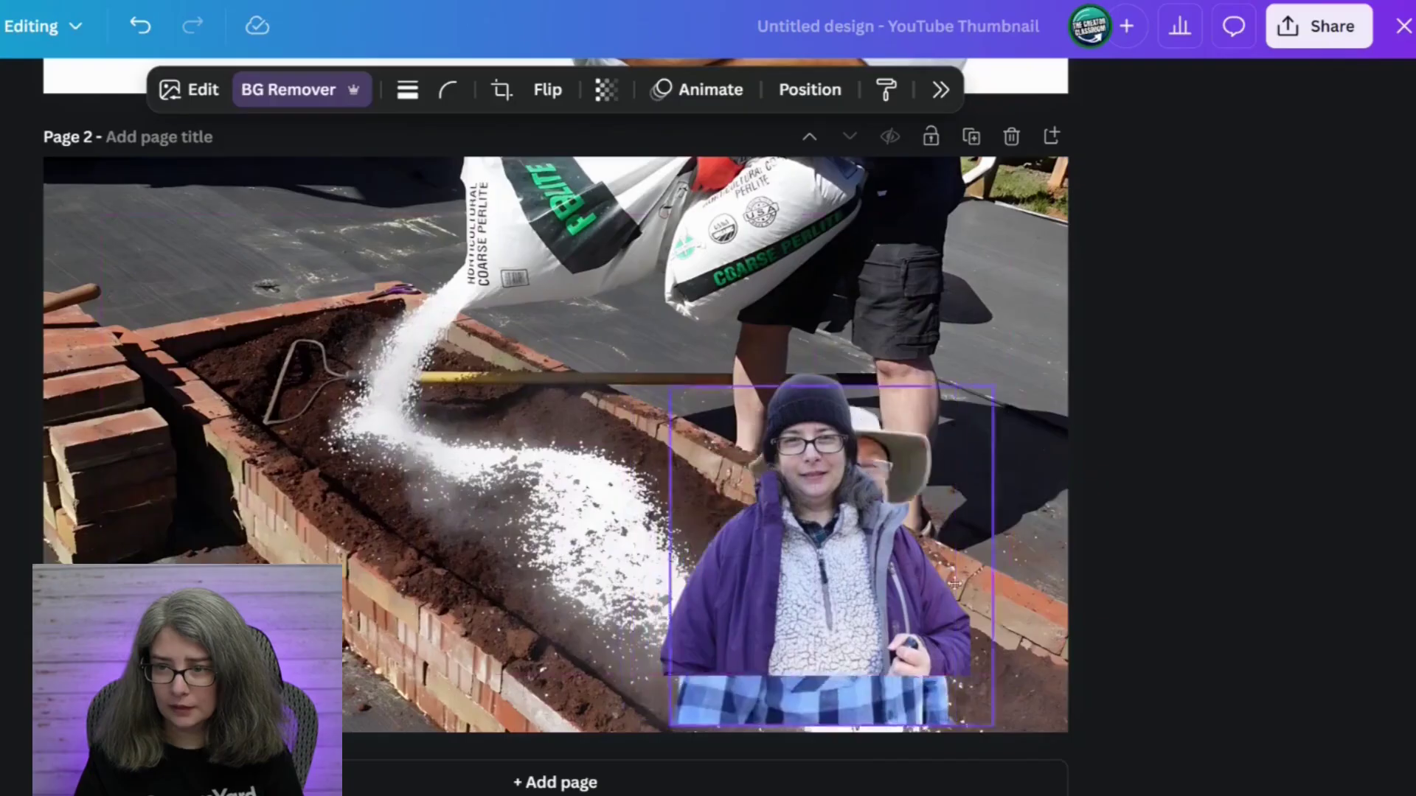
- Move the cut-out woman to the left side of page 2 and enlarge her to nearly the page's height
left_click_drag(754, 558, 202, 618)
left_click_drag(323, 404, 578, 129)
left_click_drag(328, 475, 282, 474)
- Enlarge the cut-out man in the plaid shirt, shift him to the page's right edge and flip him horizontally
left_click(900, 560)
left_click_drag(764, 392, 516, 129)
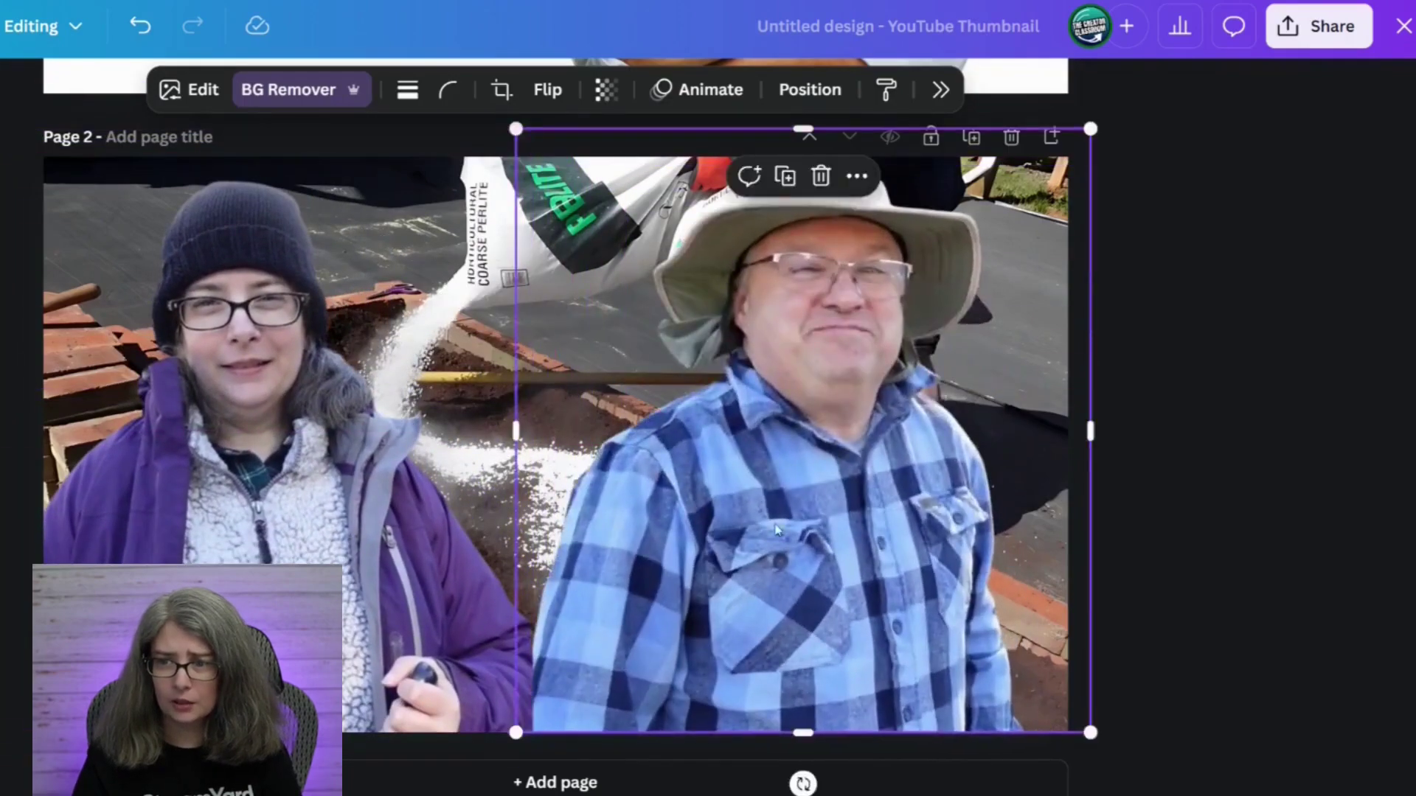
left_click_drag(764, 522, 873, 524)
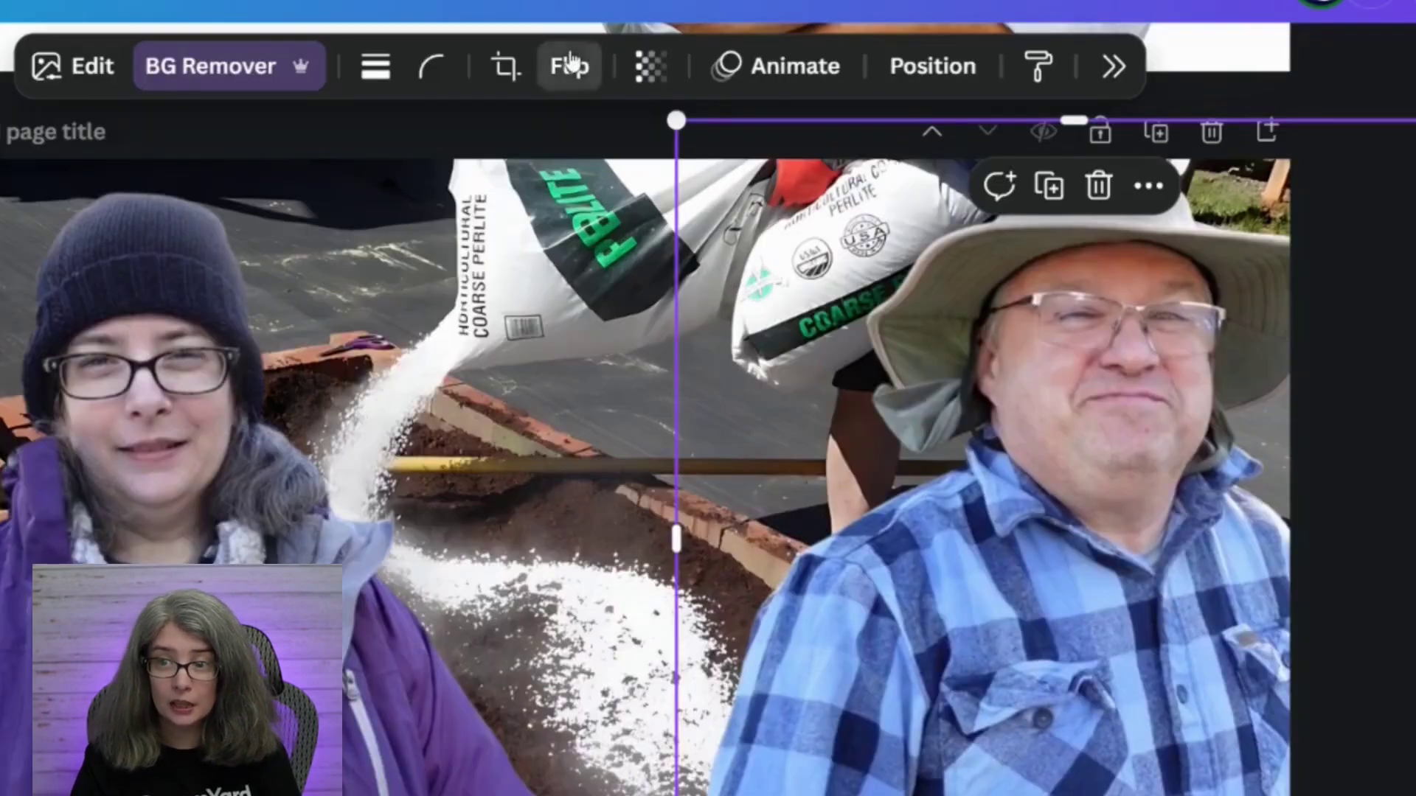
left_click(570, 65)
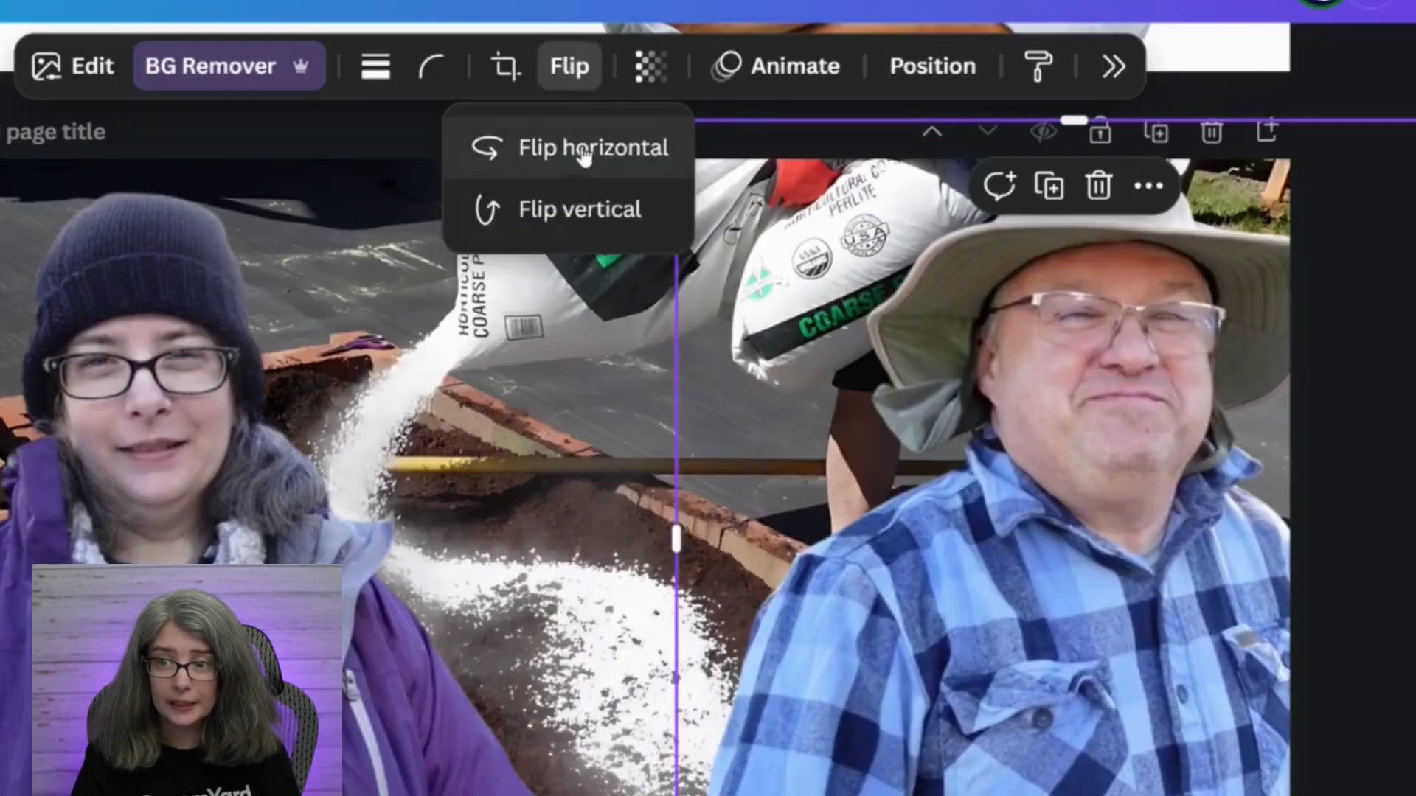
left_click(579, 146)
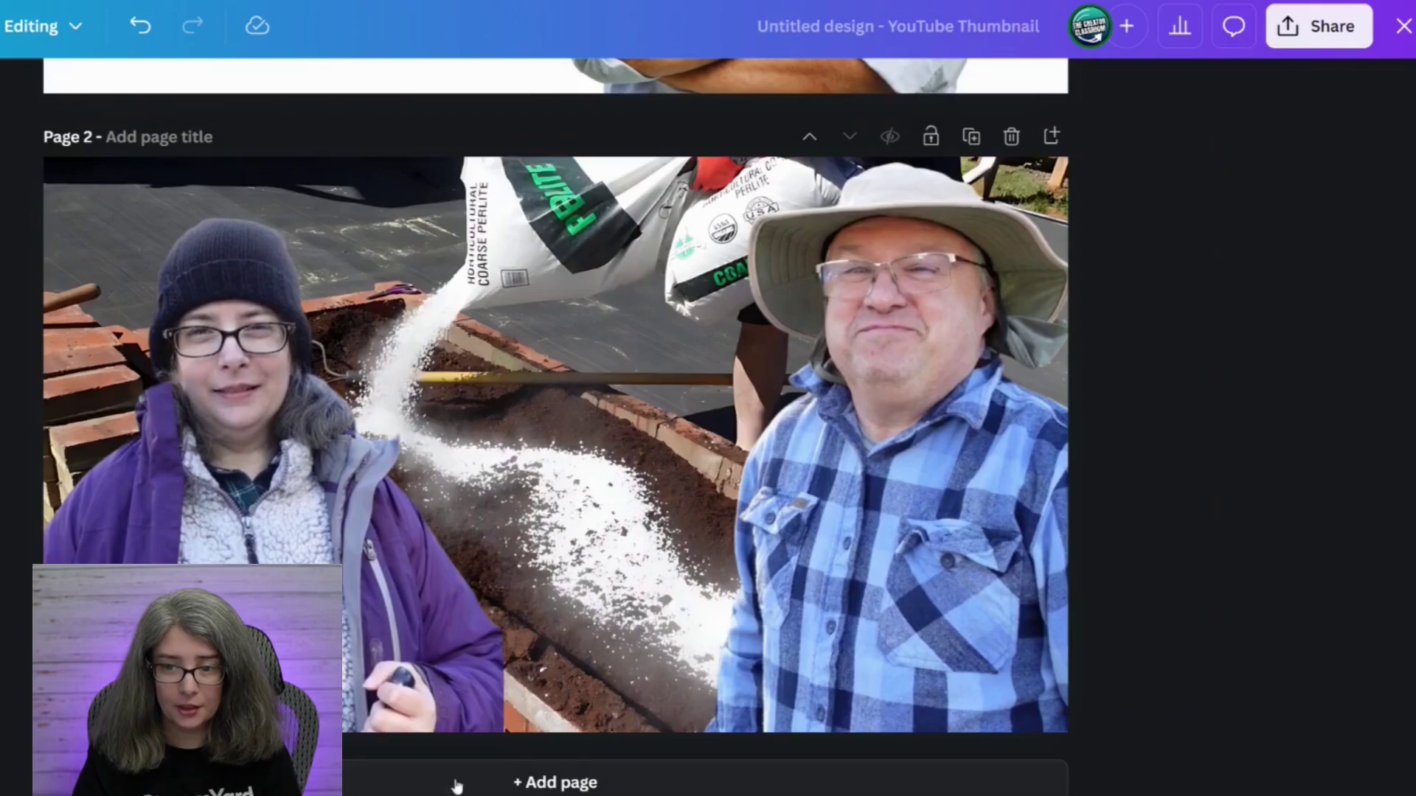
- Add a new page, paste in the photo of the man in the blue T-shirt and enlarge it to fill the page
left_click(534, 784)
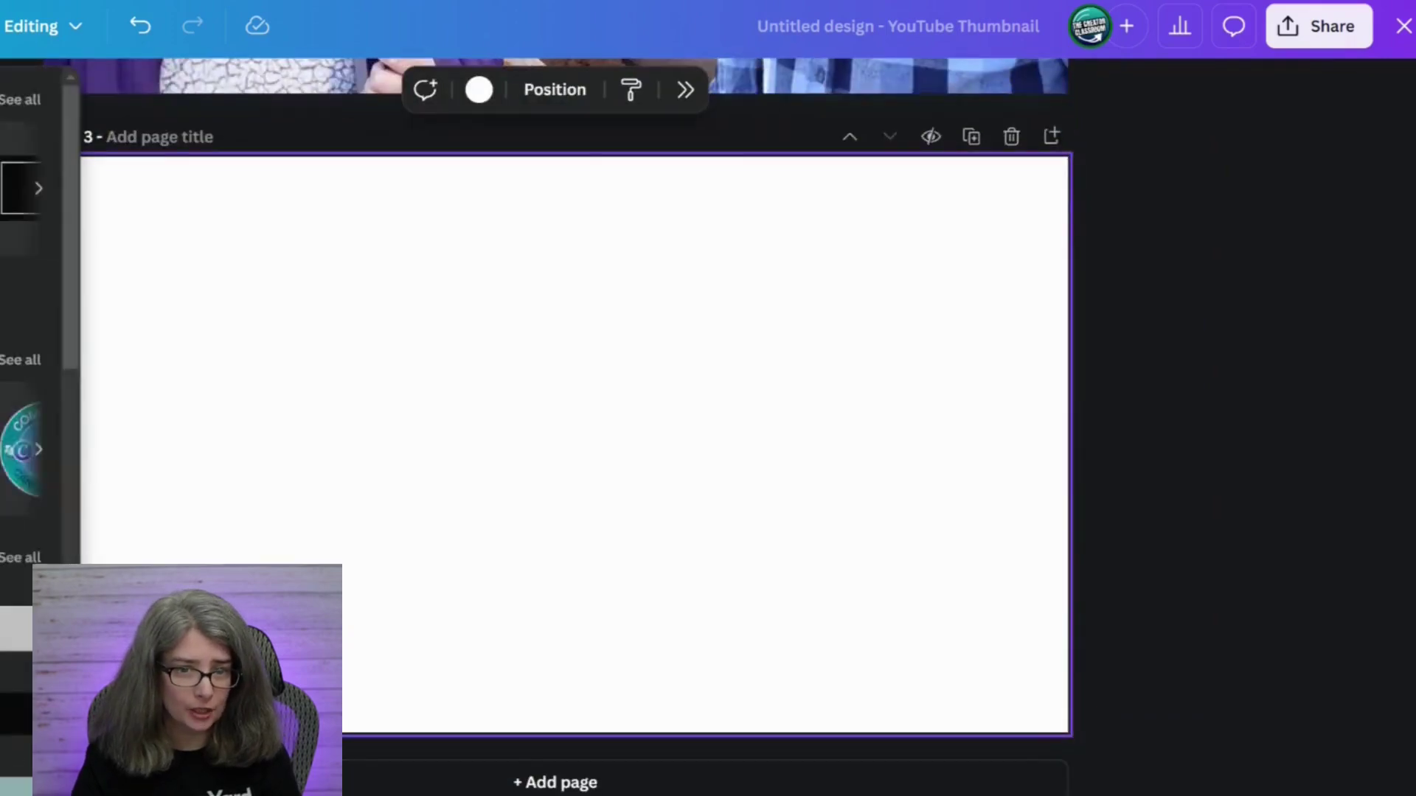
key("ctrl+v")
left_click_drag(746, 544, 1082, 732)
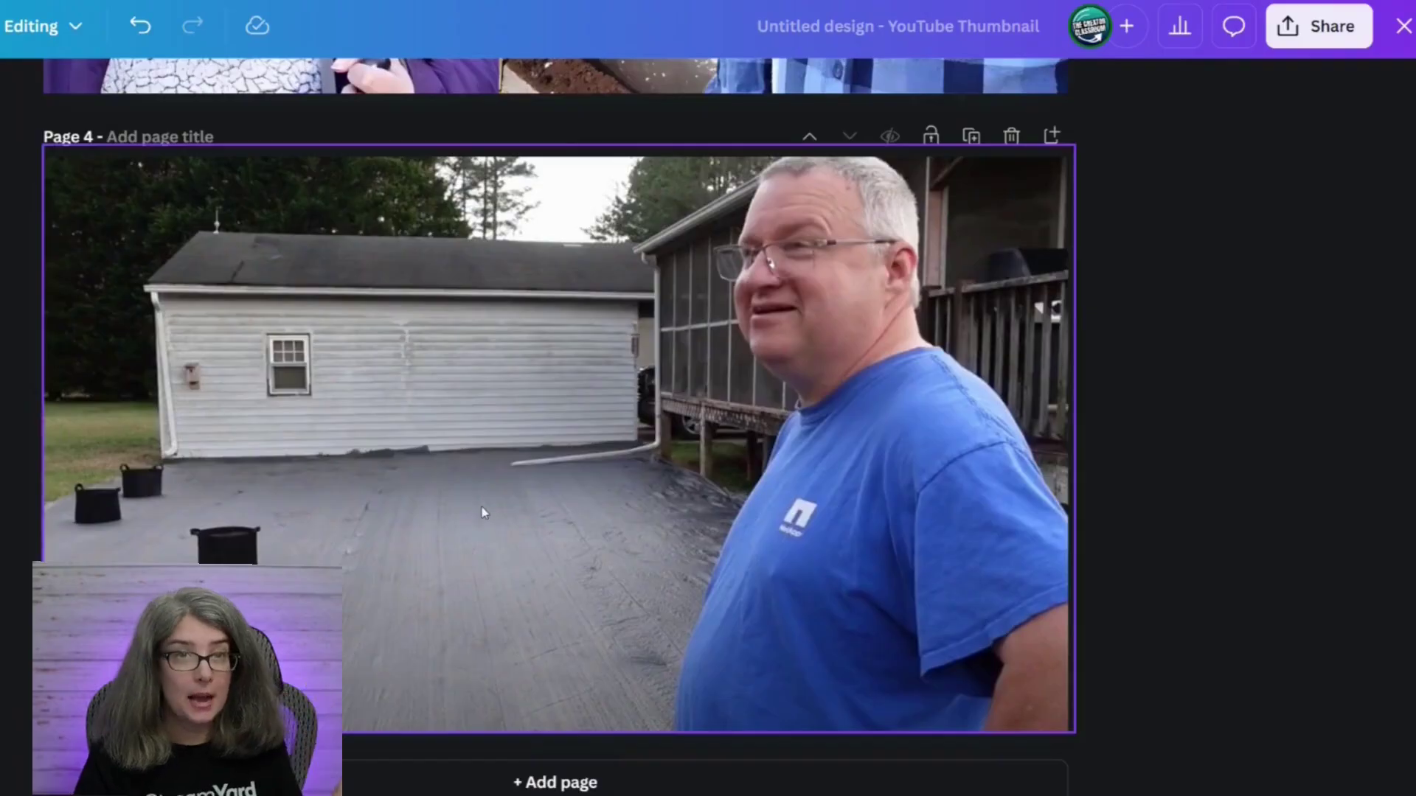
- Separate the man in the blue T-shirt from the page 4 photo with Magic Grab's Click selection
left_click(483, 513)
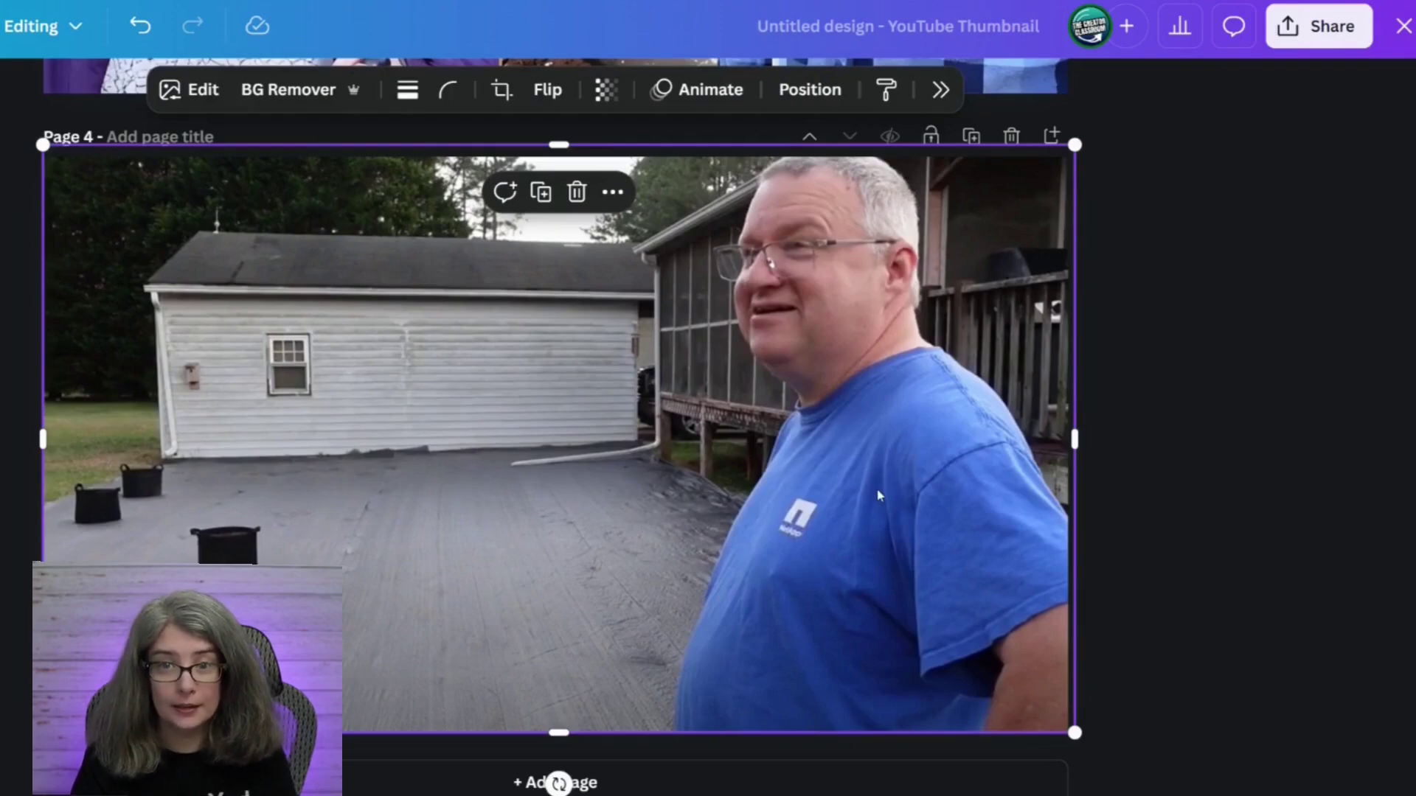
left_click(190, 103)
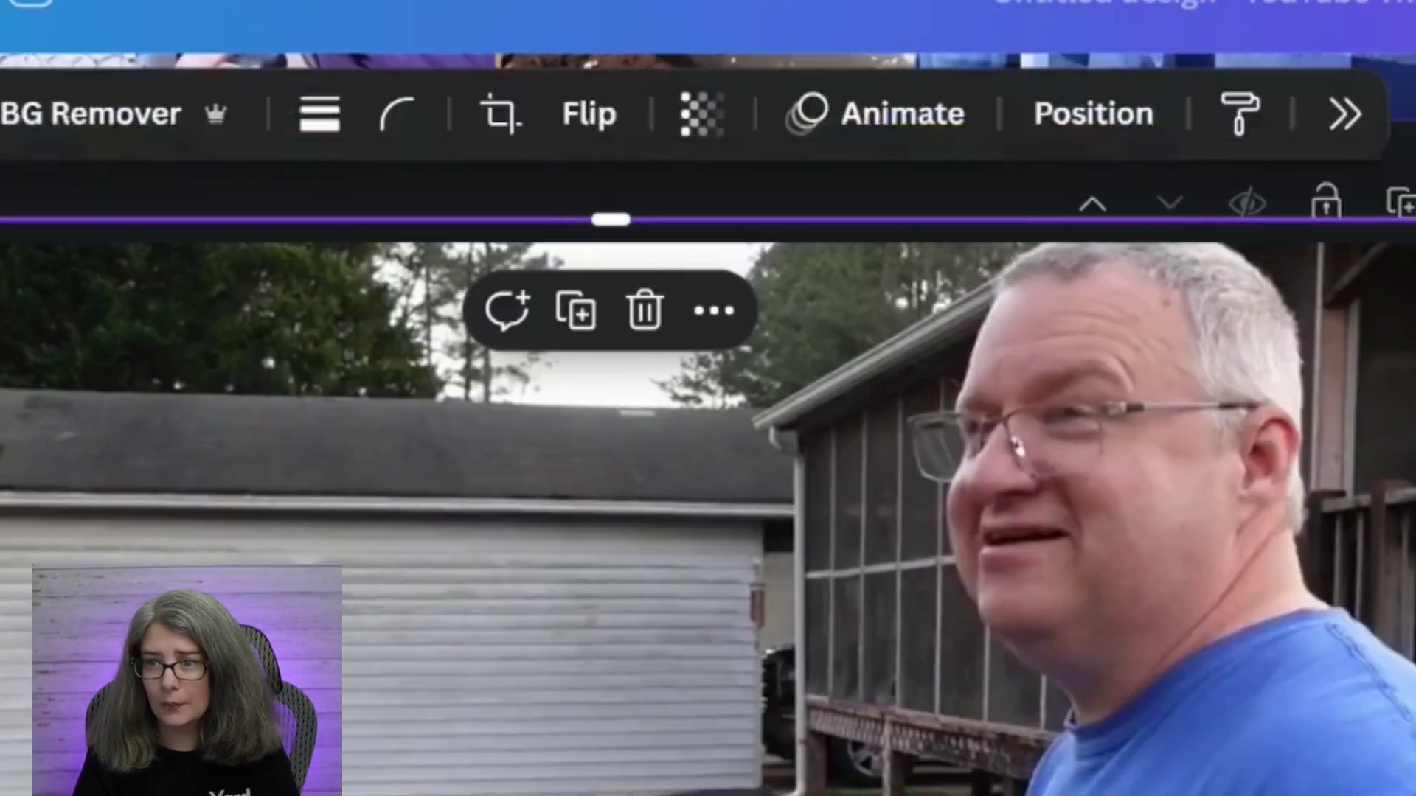
left_click(1345, 118)
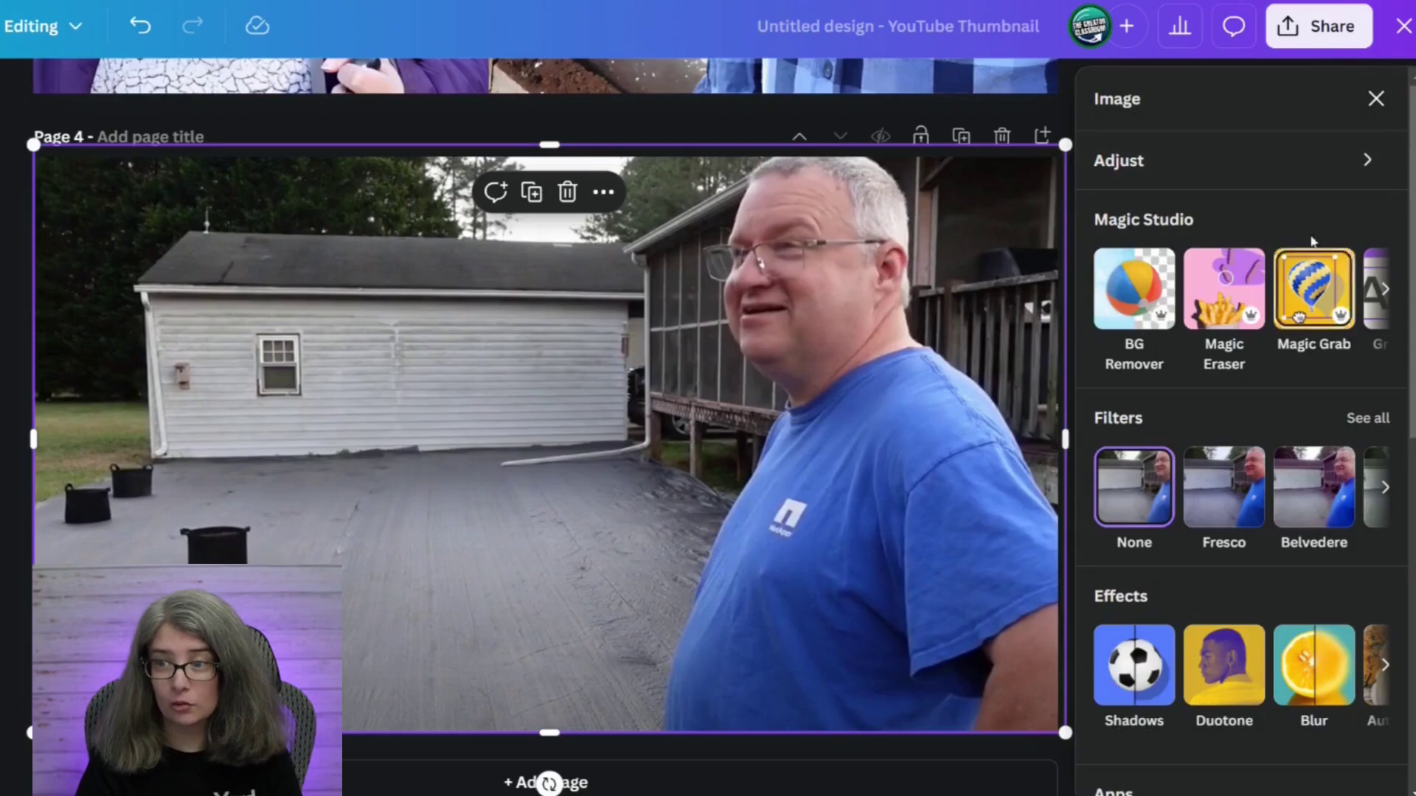
left_click(1325, 292)
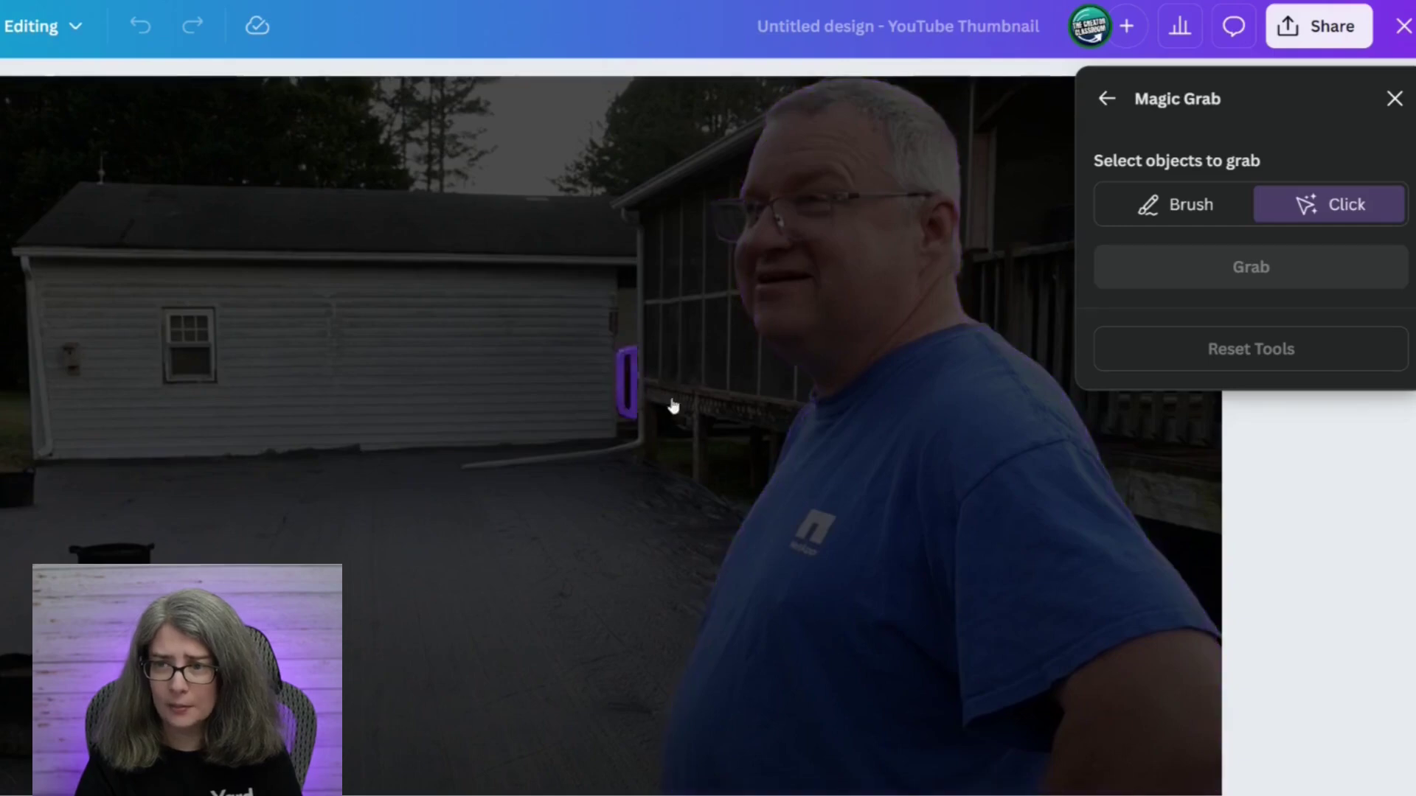
left_click(1168, 204)
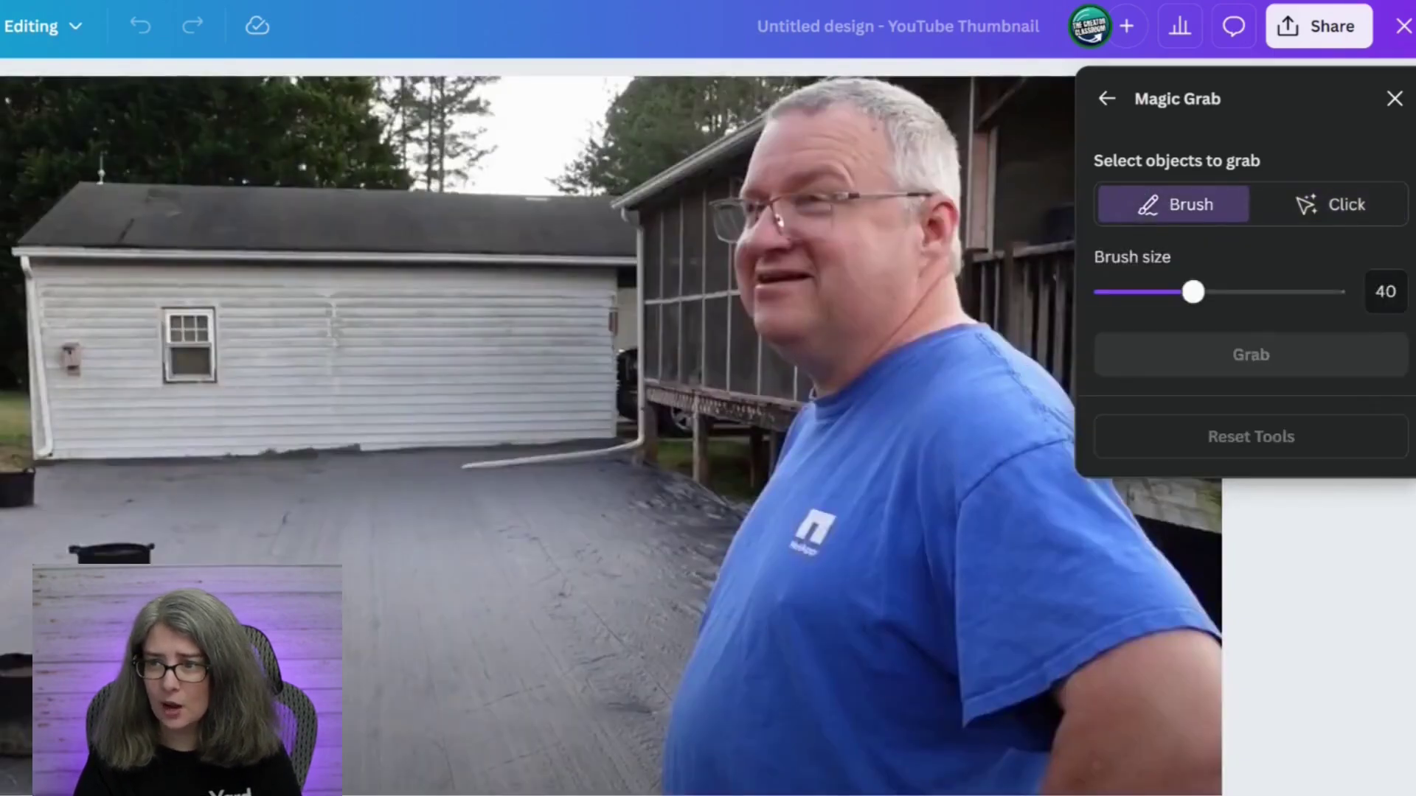
left_click(1354, 203)
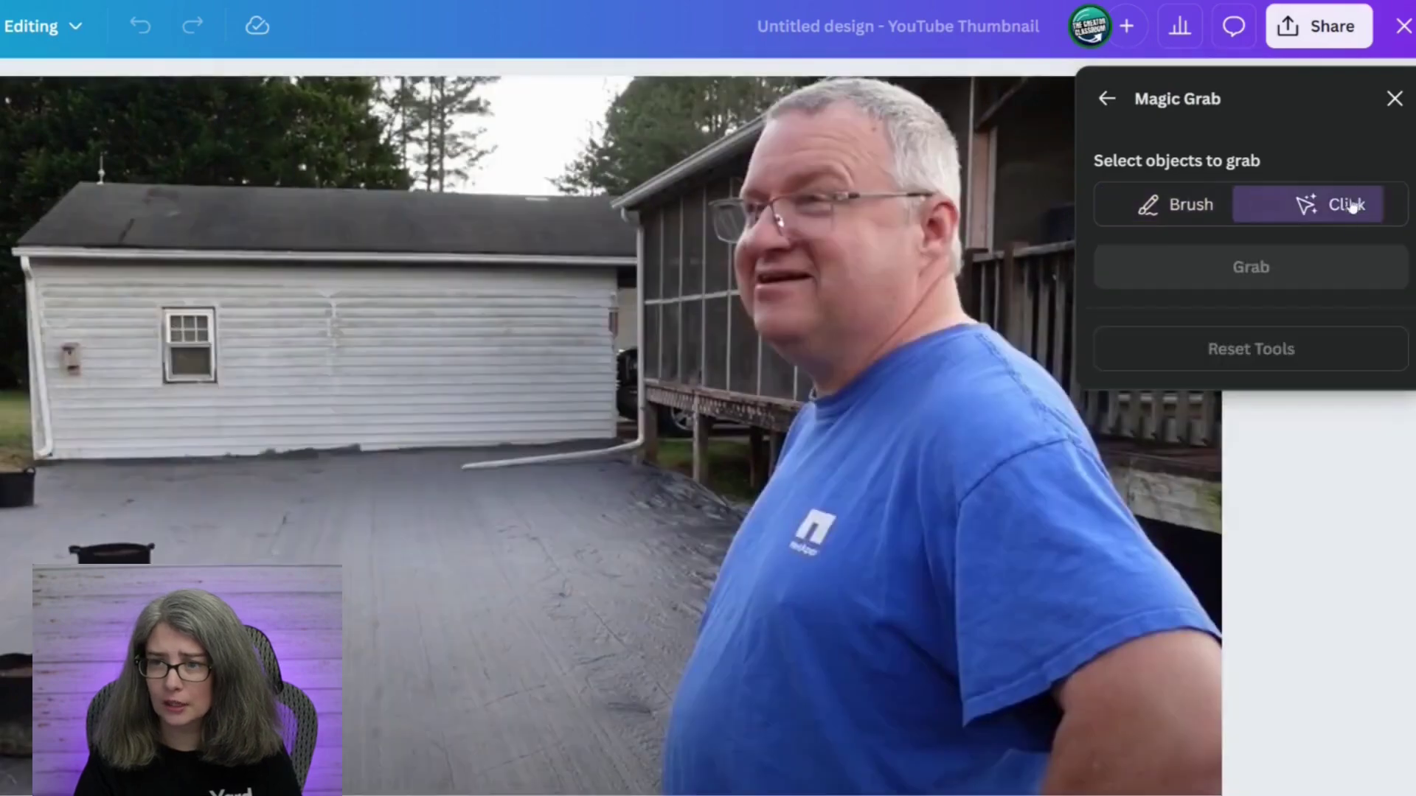
left_click(906, 347)
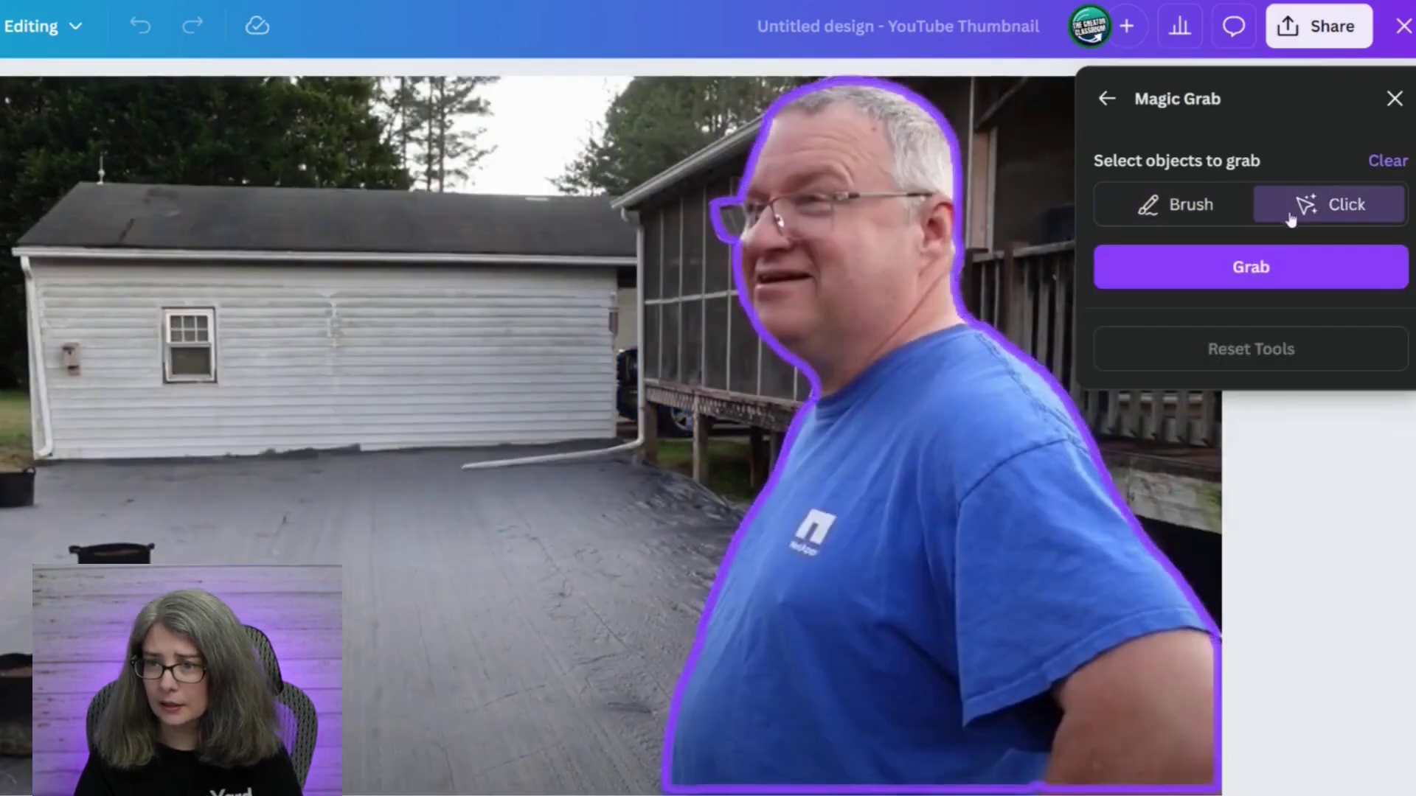
left_click(1280, 269)
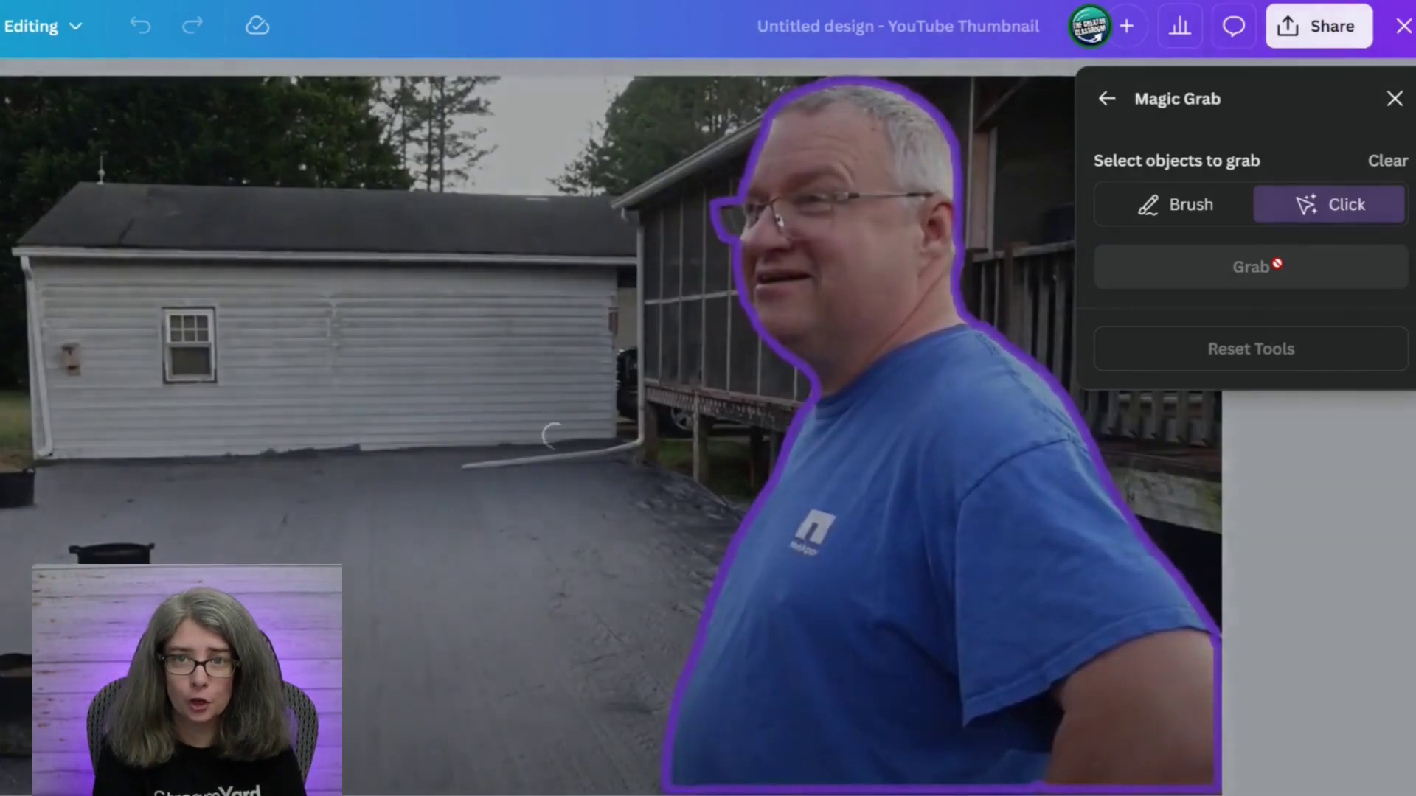
left_click(1280, 270)
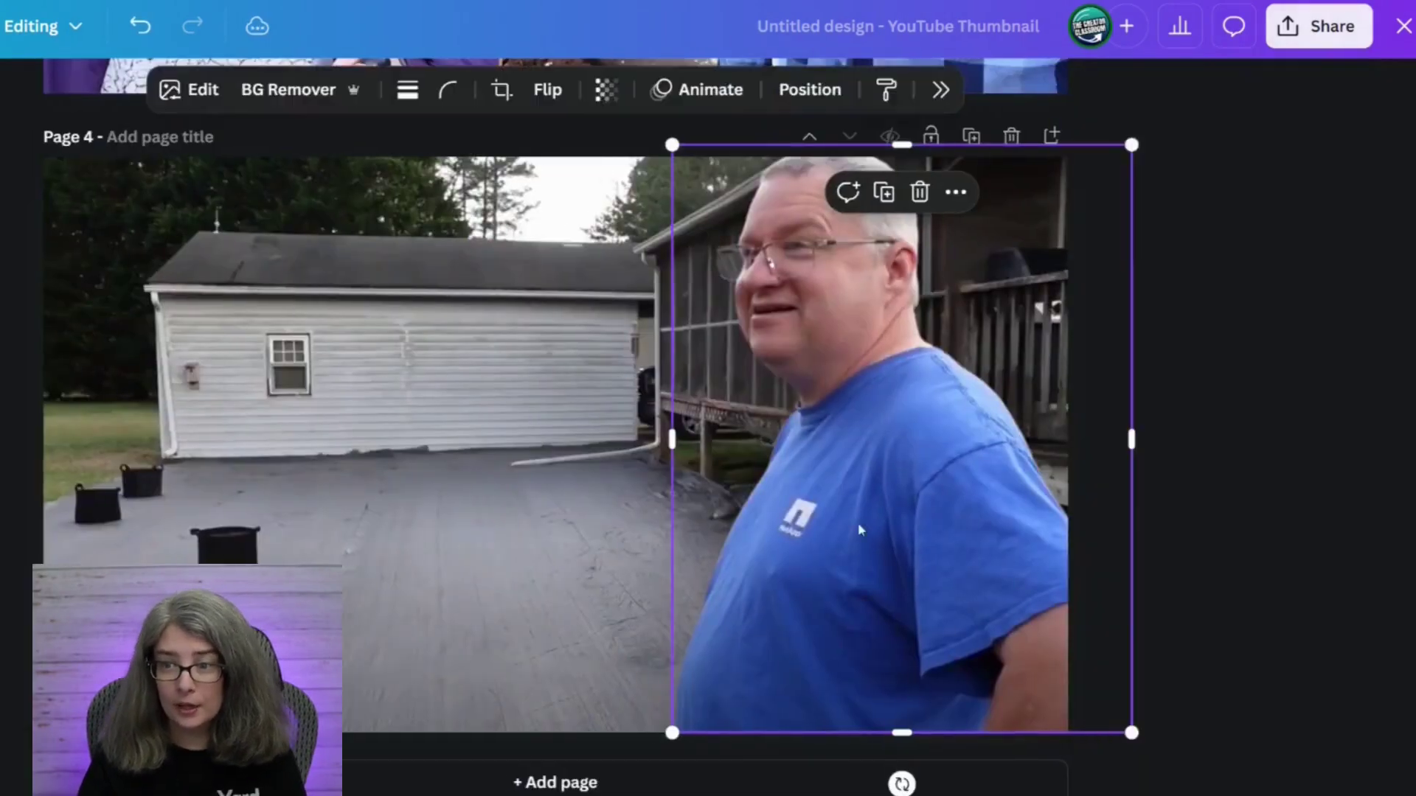
- Move the cut-out man left of the page's centre and enlarge the background photo well beyond the page edges
left_click_drag(1043, 511, 520, 548)
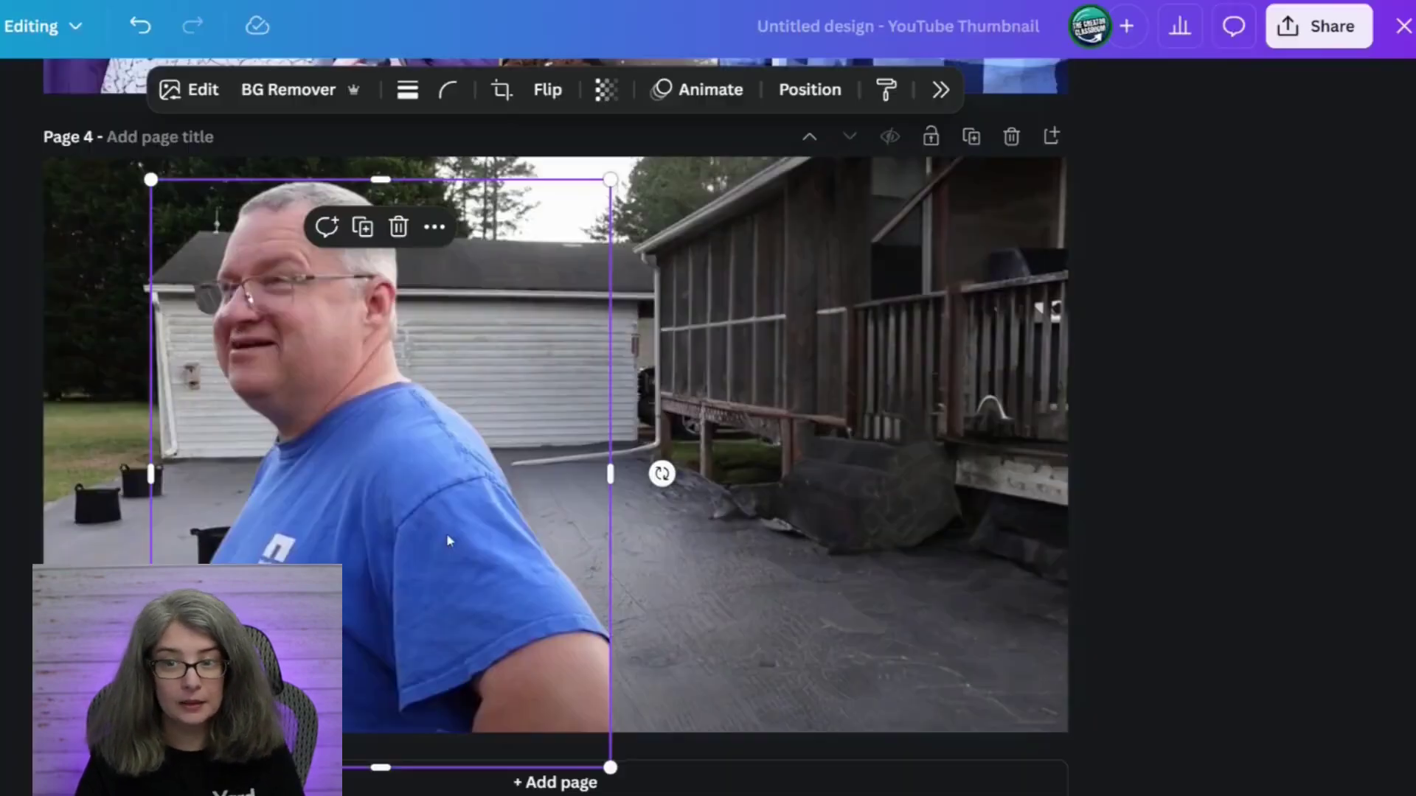
left_click_drag(396, 646, 650, 655)
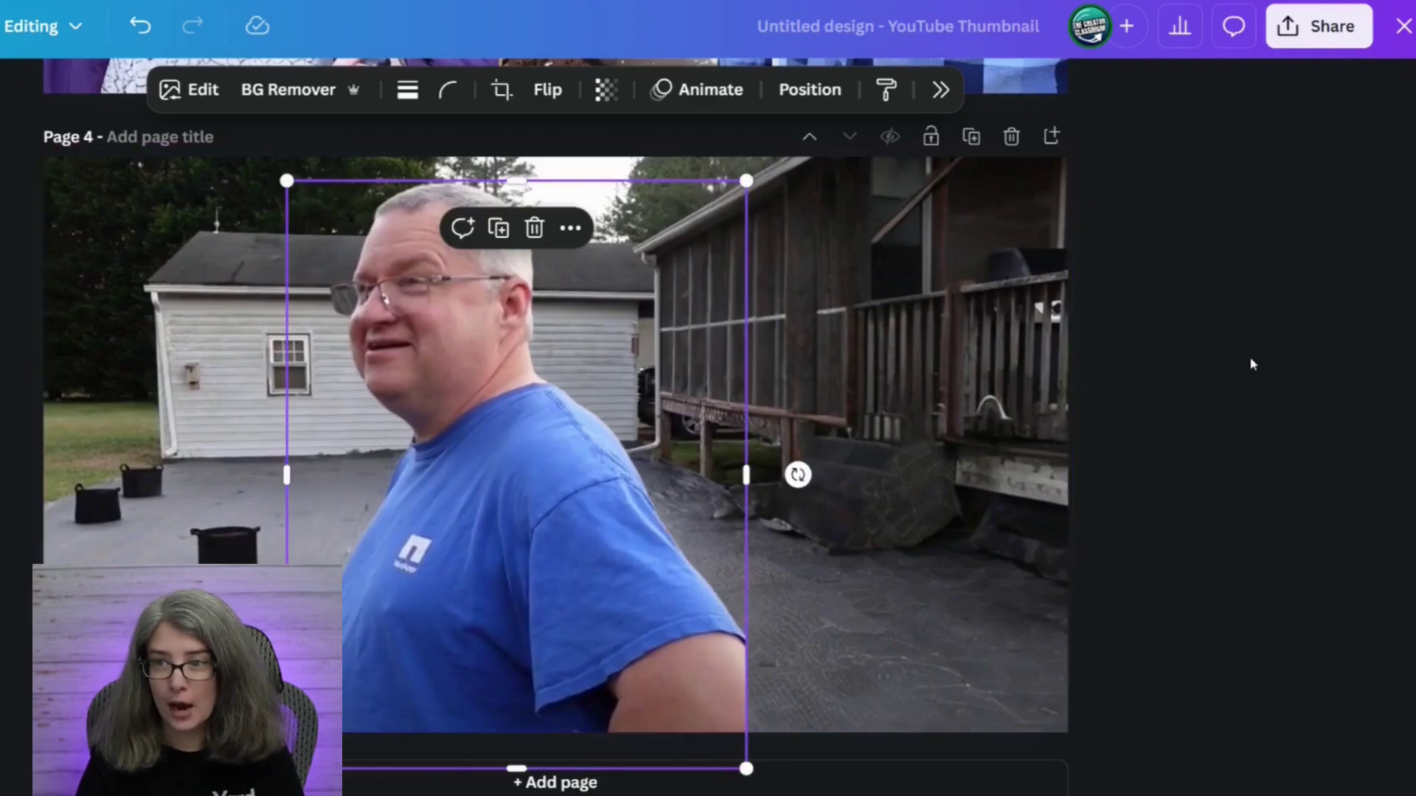
left_click(1070, 146)
left_click_drag(450, 505, 435, 535)
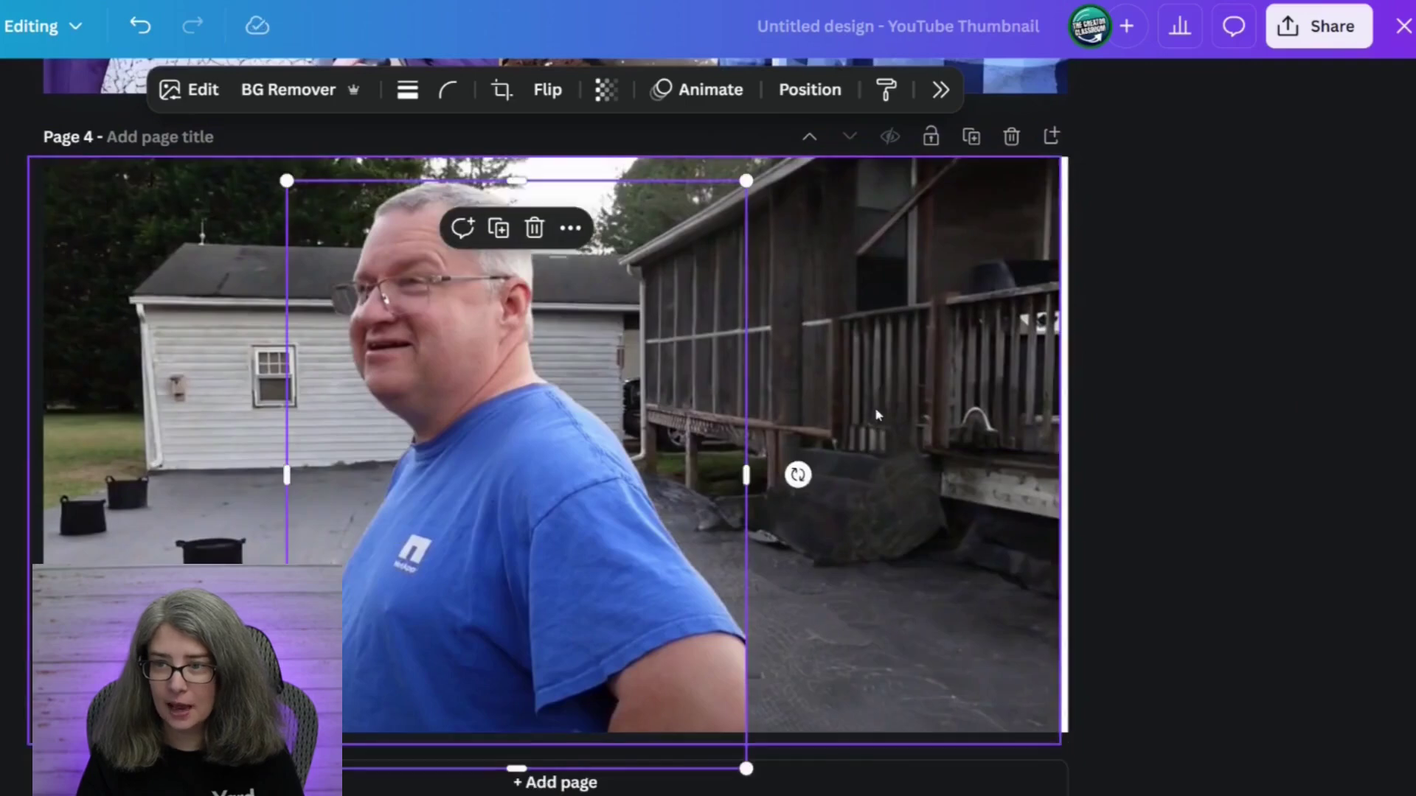
left_click_drag(1060, 157, 1378, 14)
mouse_move(1083, 340)
left_mouse_down()
mouse_move(1052, 364)
mouse_move(1121, 363)
mouse_move(1082, 366)
left_mouse_up()
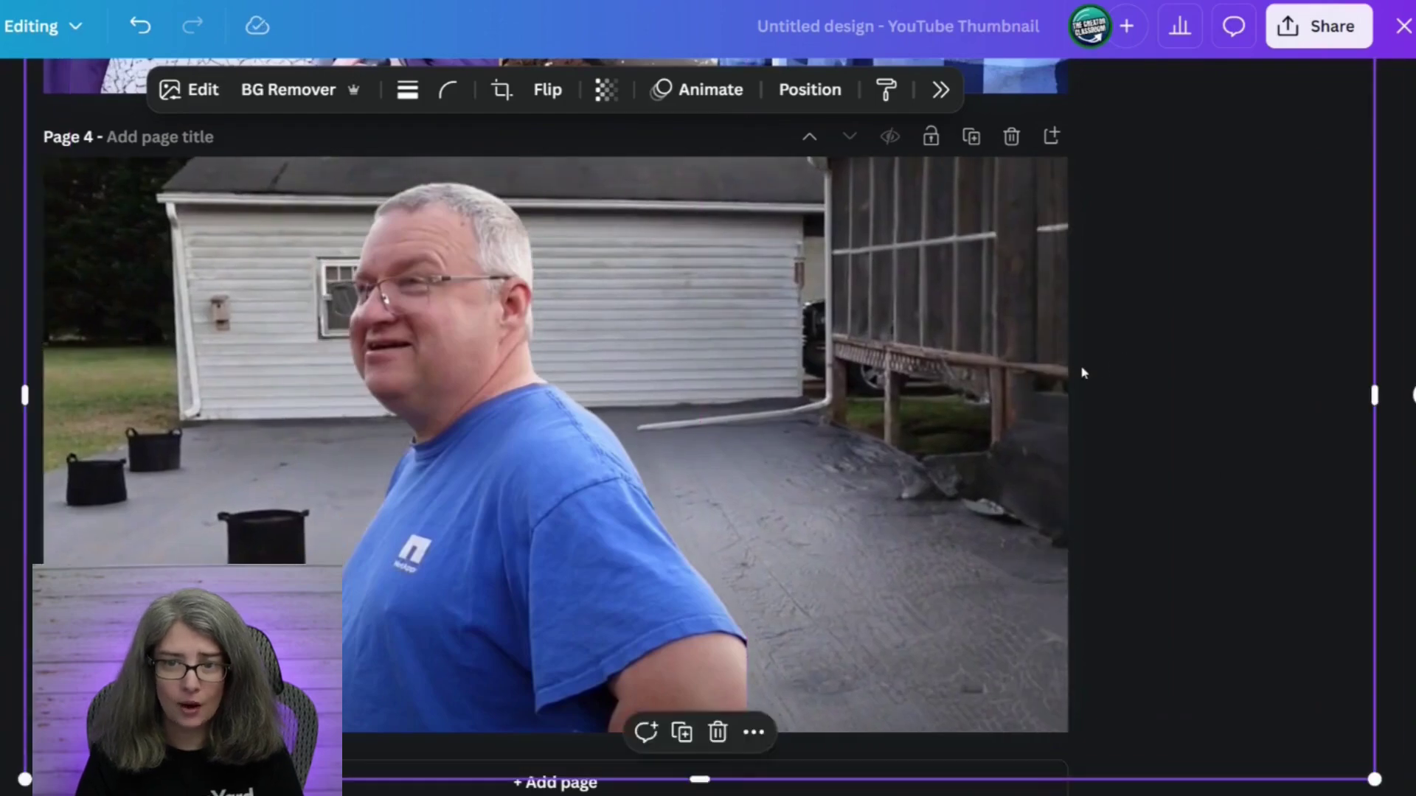
- Move the cut-out man to the page's right edge and enlarge him slightly
left_click_drag(610, 544, 1072, 515)
left_click_drag(1207, 738, 1258, 790)
left_click(1308, 445)
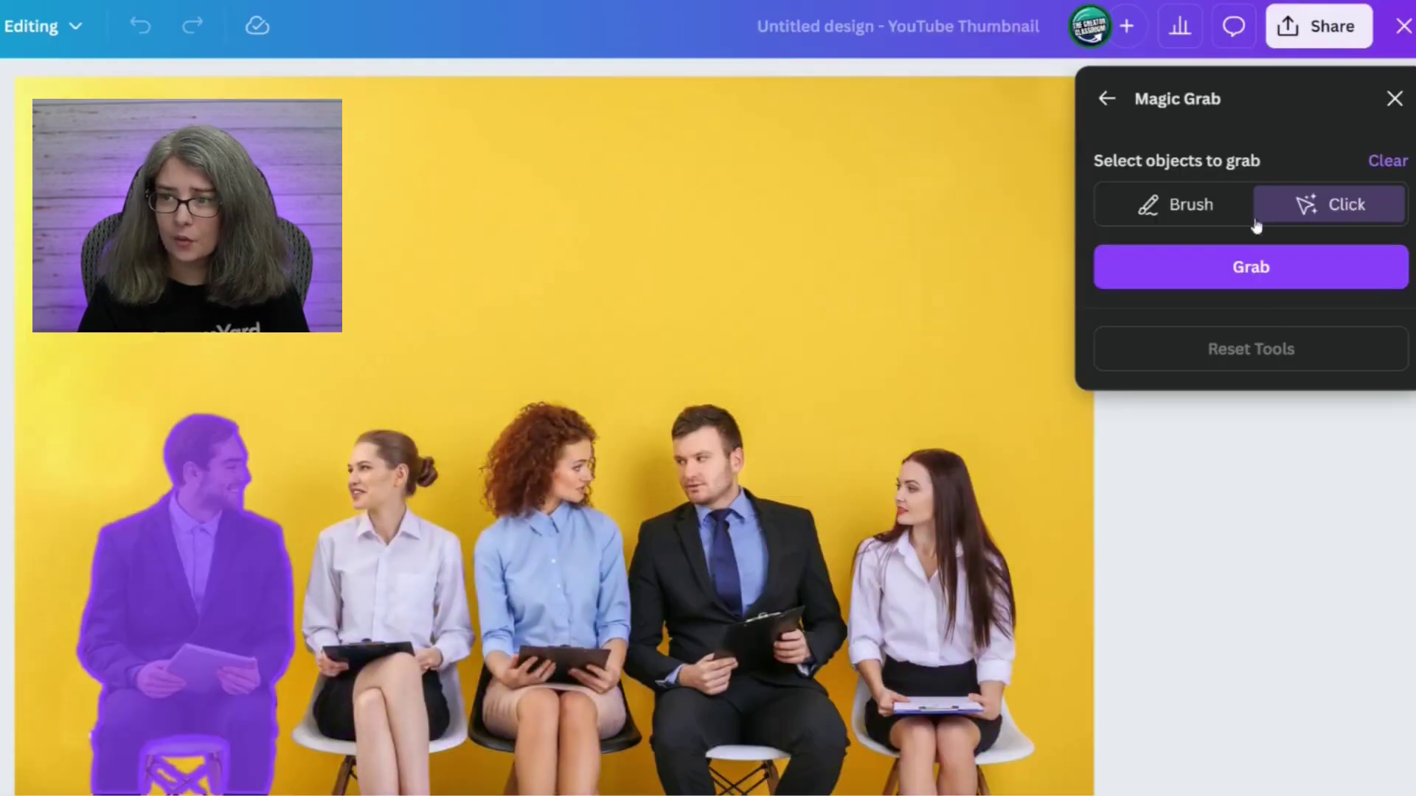
- Grab the leftmost seated man out of the yellow-wall photo, enlarge him and place him at the page's lower-left corner
left_click(1258, 284)
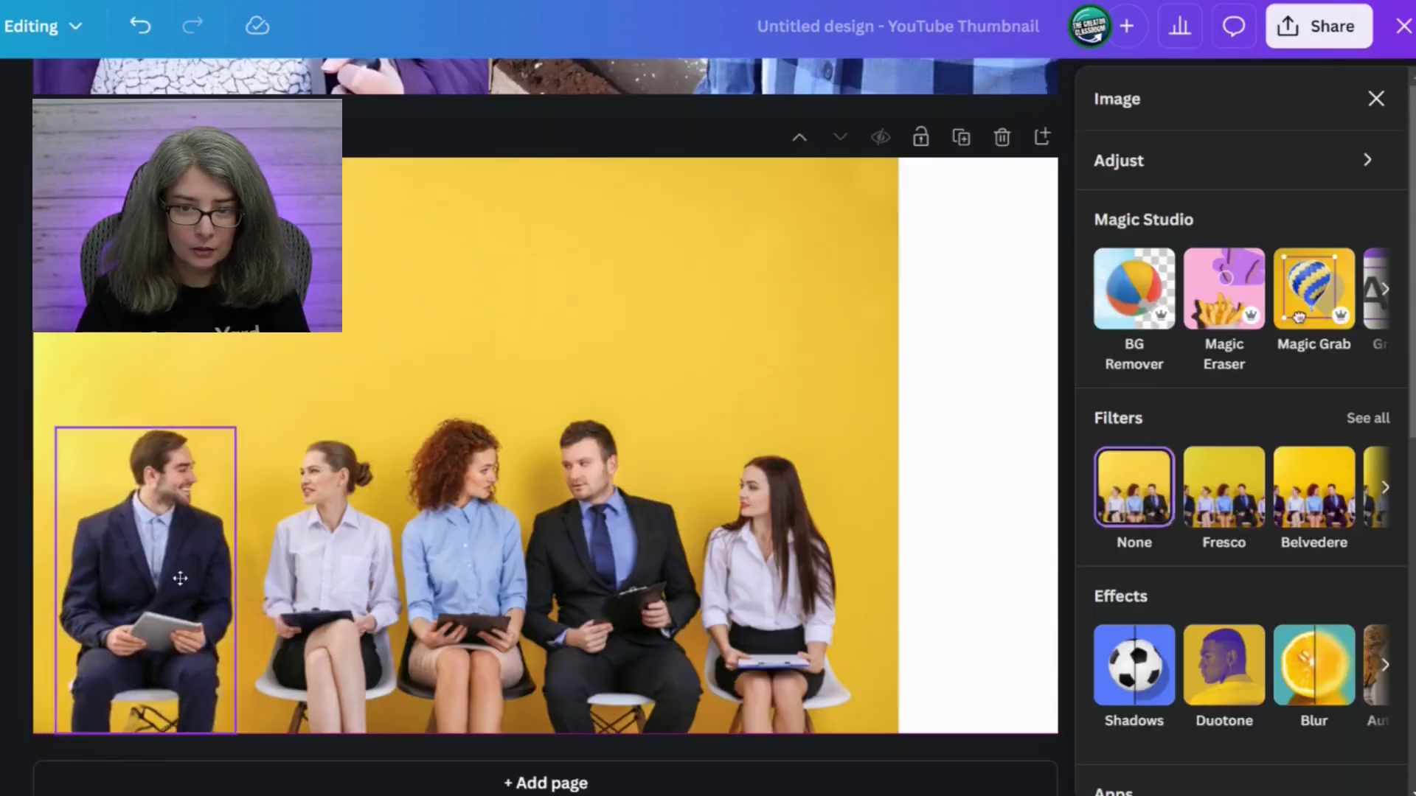
left_click_drag(176, 571, 99, 565)
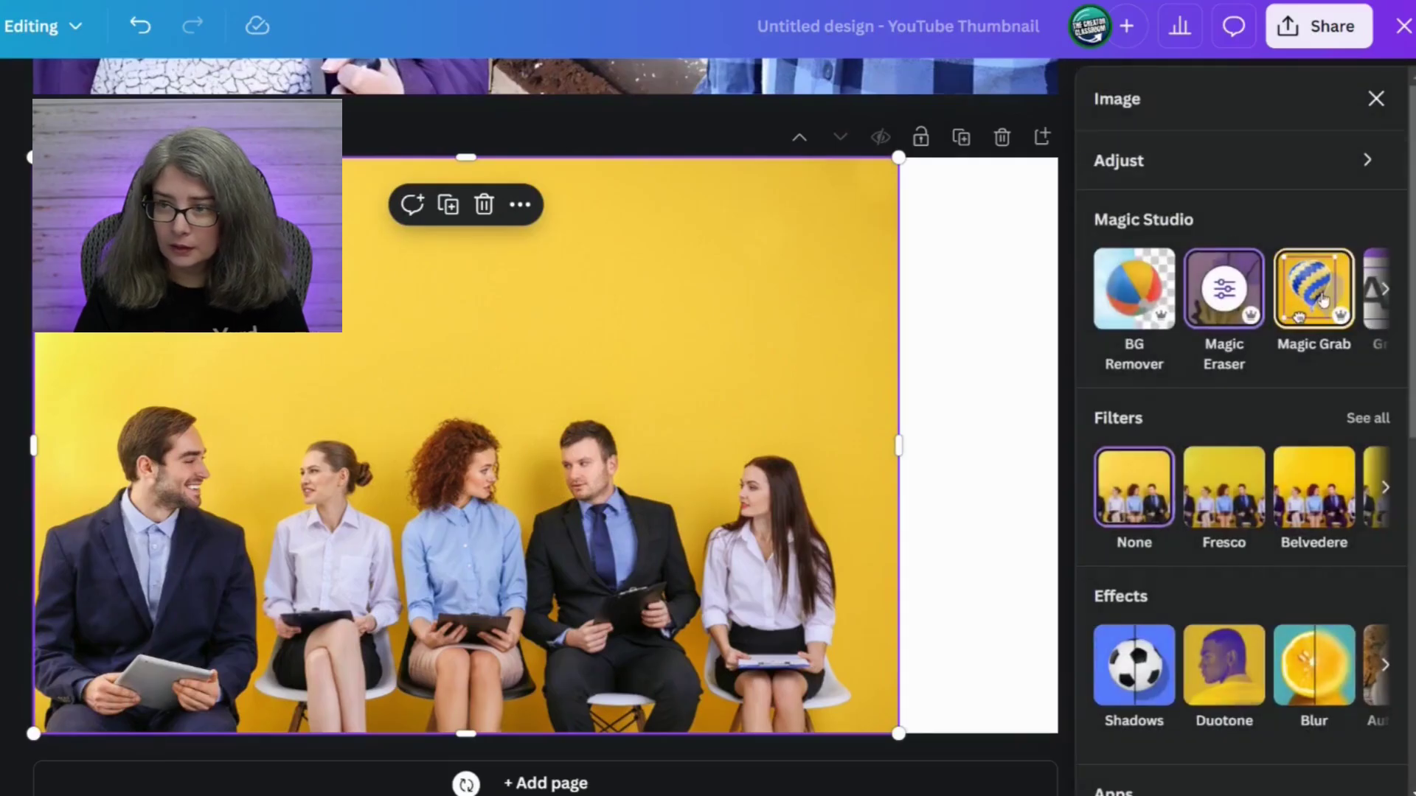
- Paint over the seated woman with the hair bun using Magic Grab's Brush at size 40 and grab her
left_click(1320, 298)
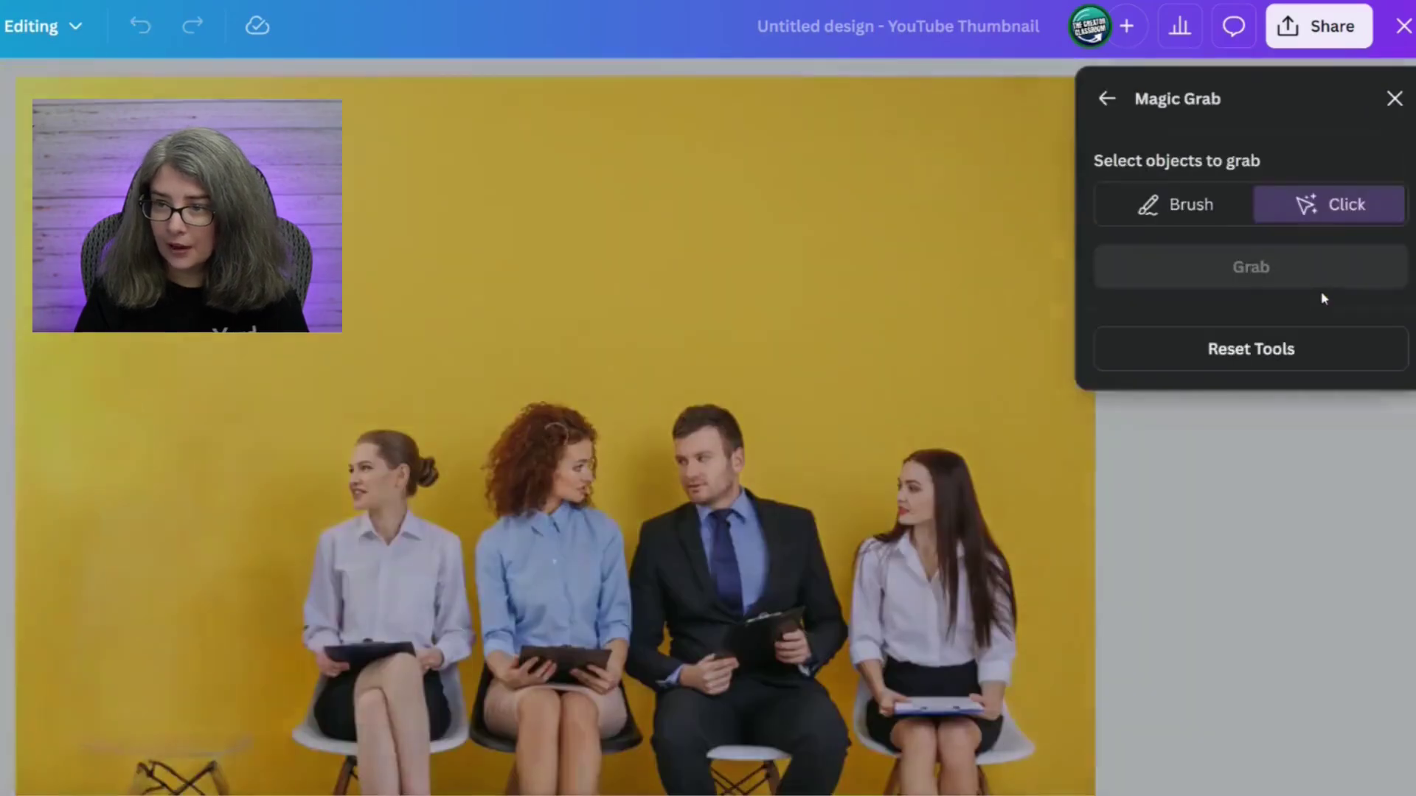
left_click(1150, 210)
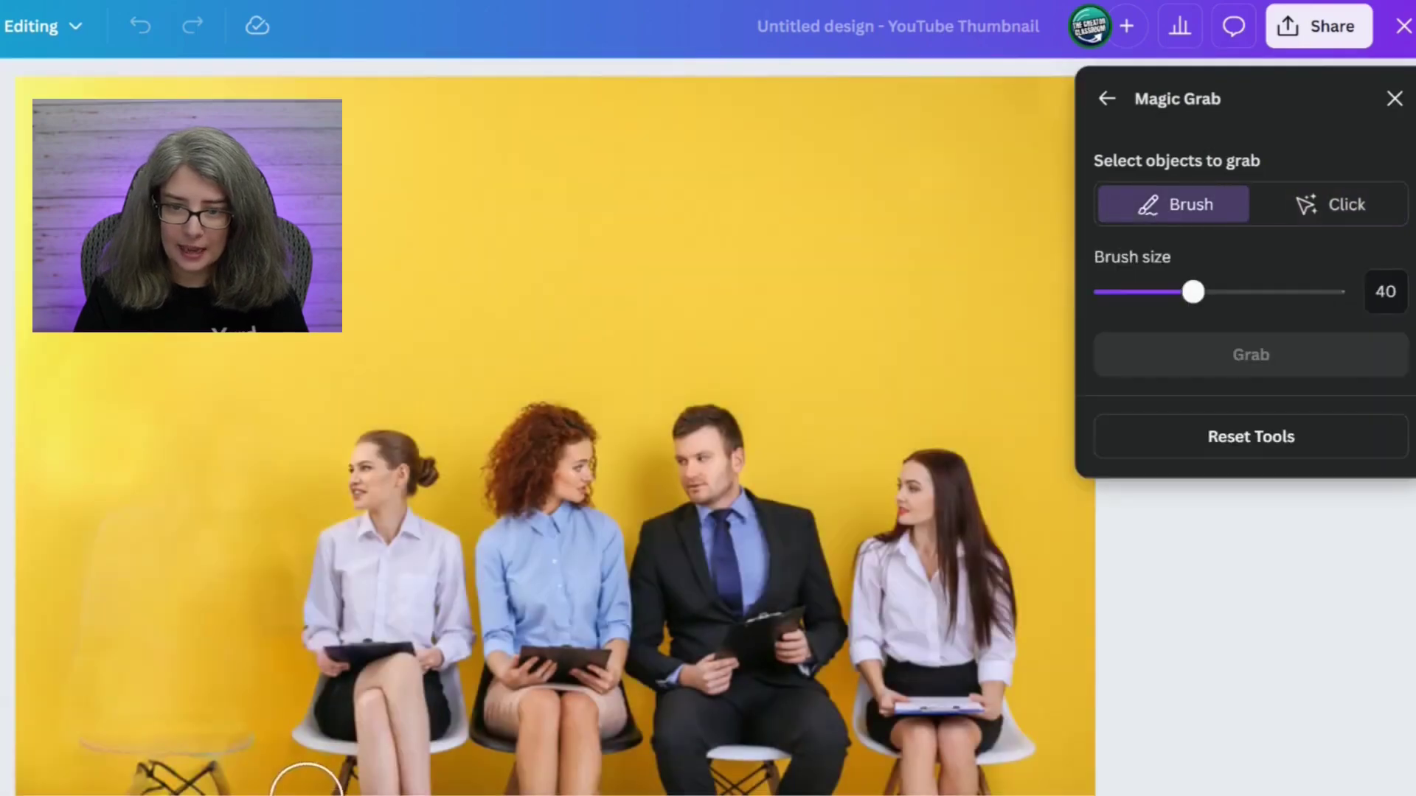
left_click_drag(361, 793, 407, 490)
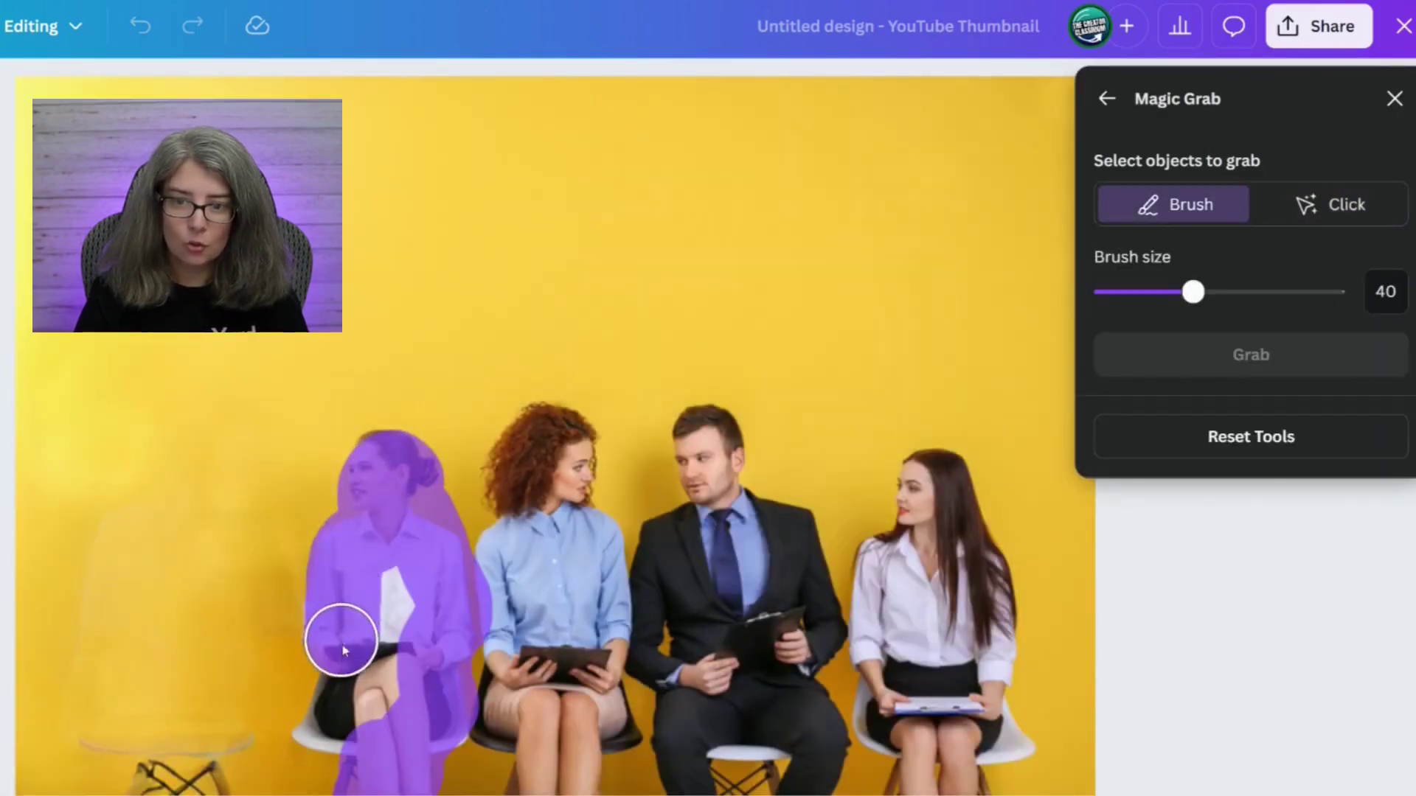
mouse_move(334, 724)
left_mouse_down()
mouse_move(363, 768)
mouse_move(383, 736)
mouse_move(379, 598)
mouse_move(411, 638)
left_mouse_up()
left_click(1264, 356)
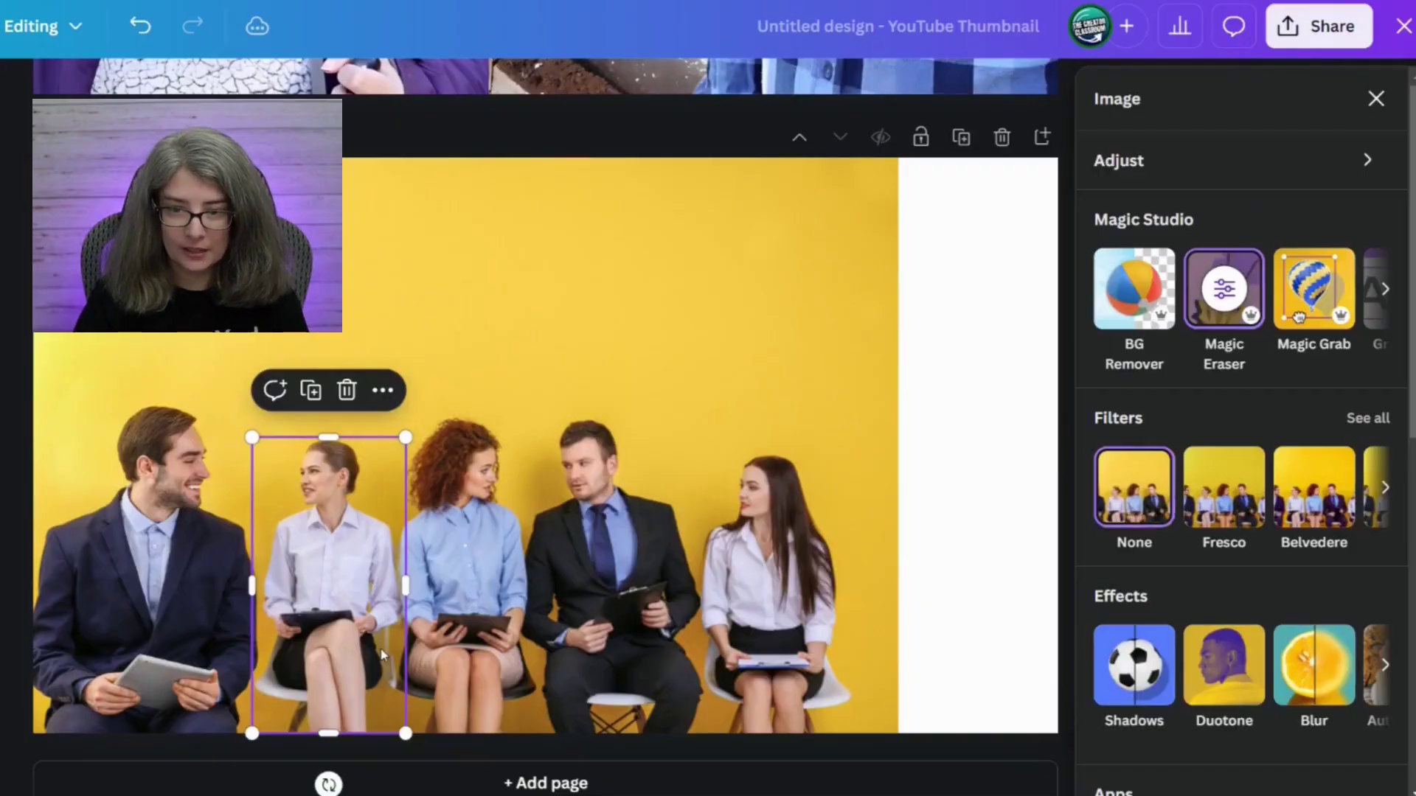
- Move the cut-out woman around the photo and place her above the row of seated people
left_click_drag(339, 639, 553, 672)
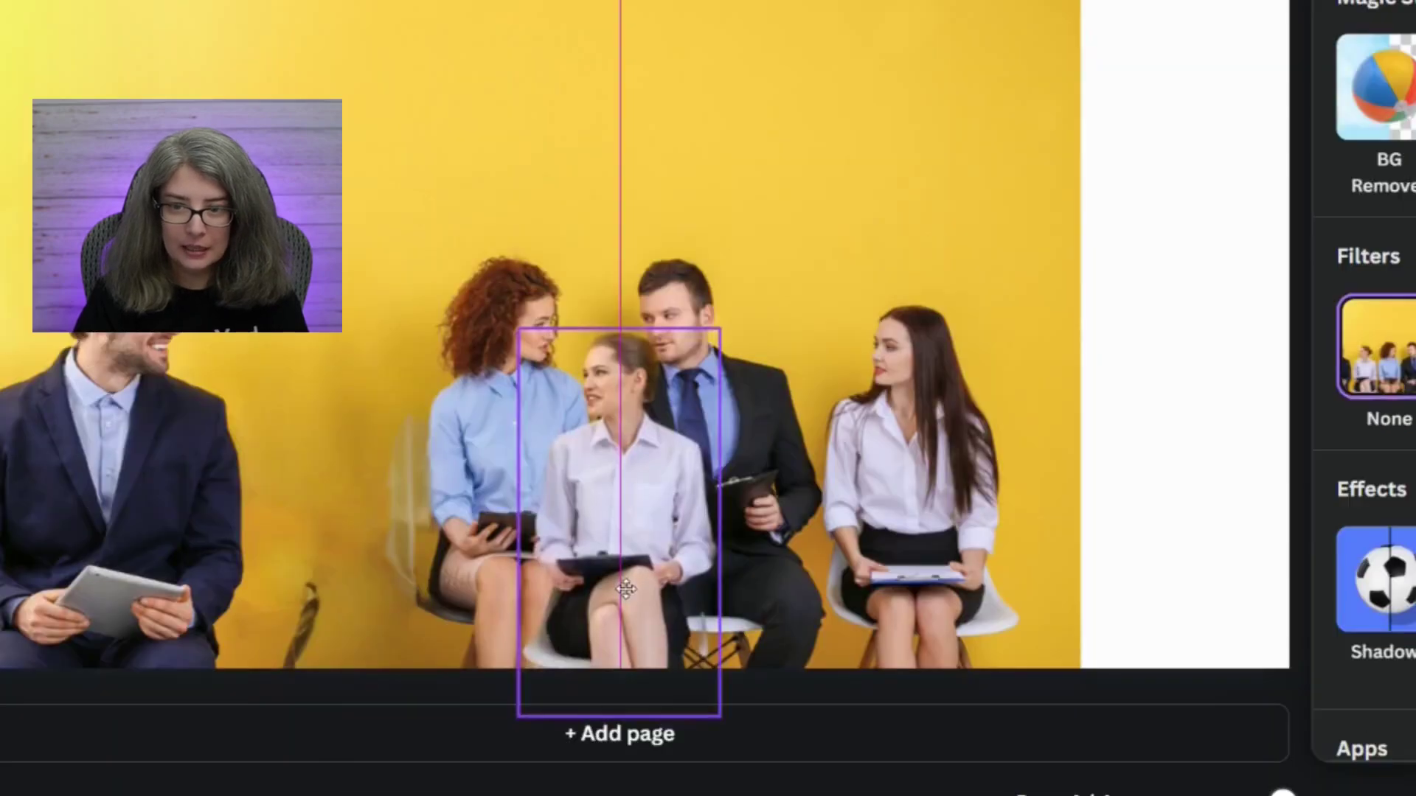
left_click_drag(551, 469, 281, 225)
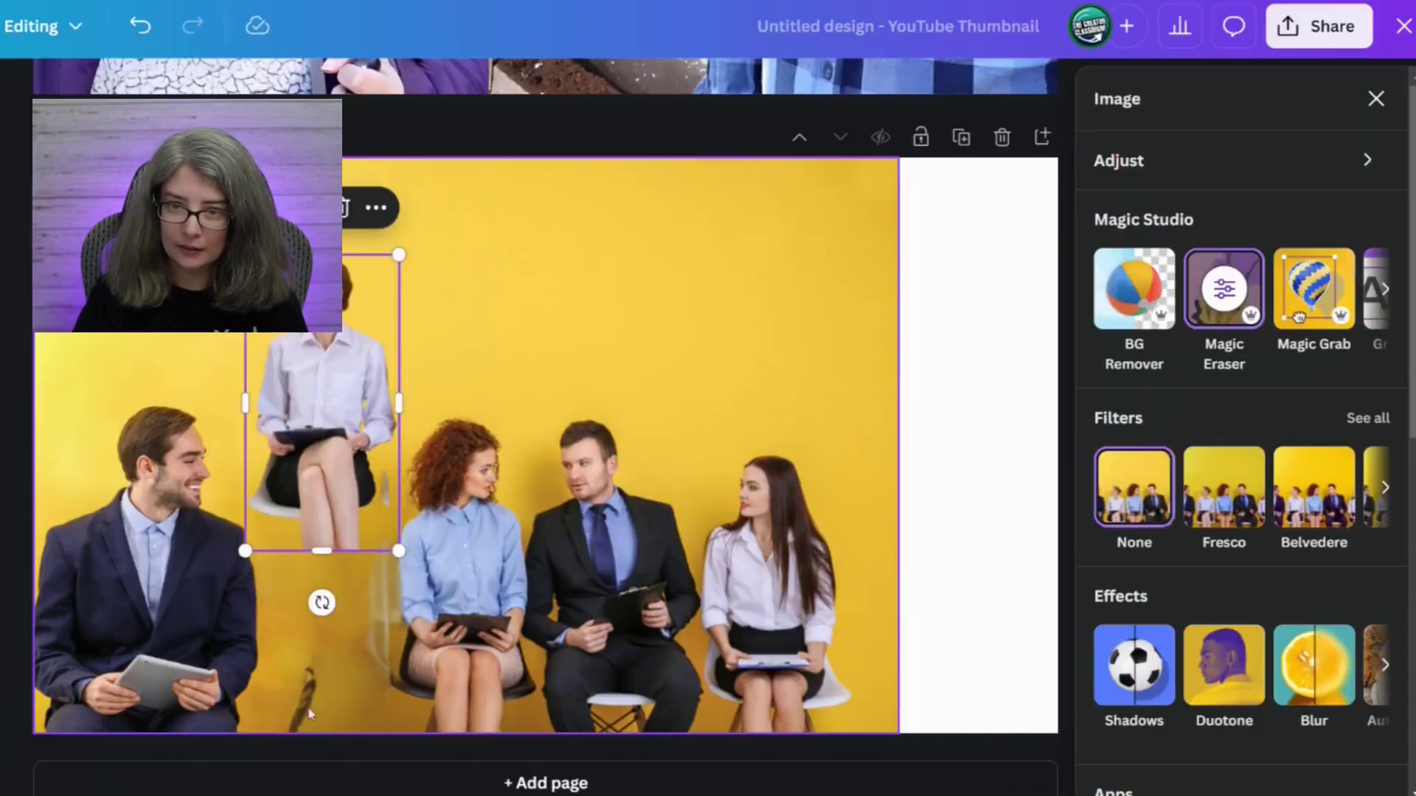
left_click_drag(323, 472, 390, 375)
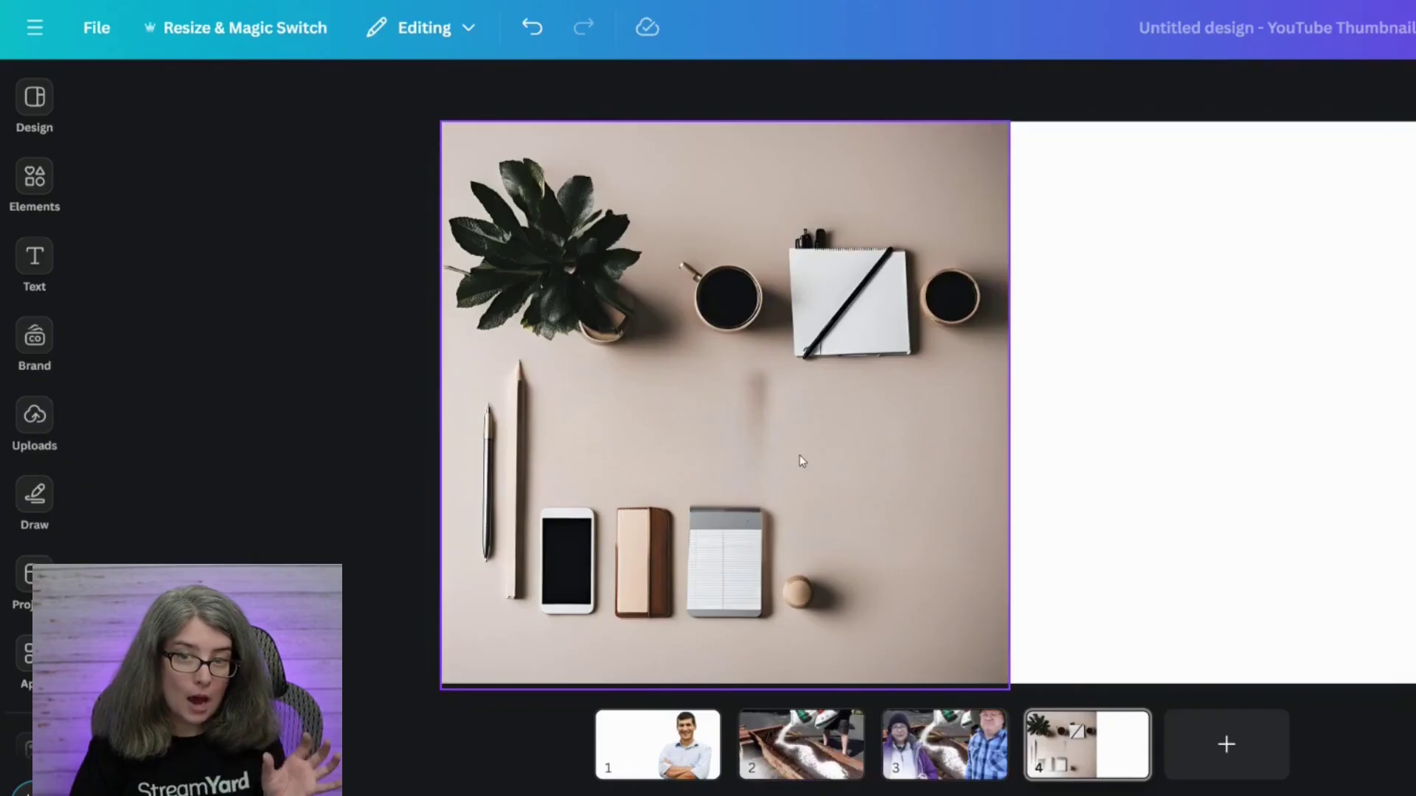
- Erase the leftover shadow in the middle of the desk photo with Magic Eraser, brushing at size 20 in two passes
left_click(799, 455)
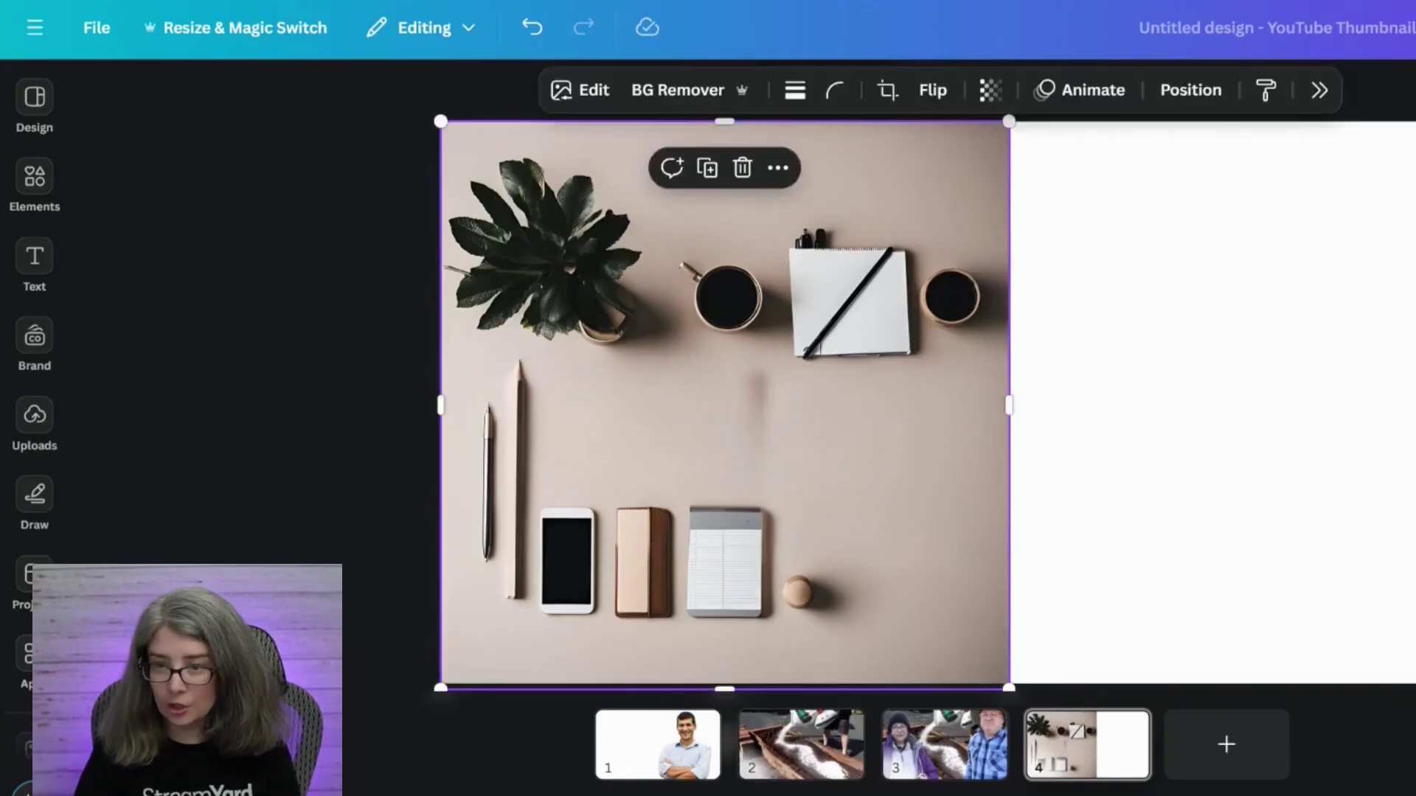
scroll(932, 381, "up", 5)
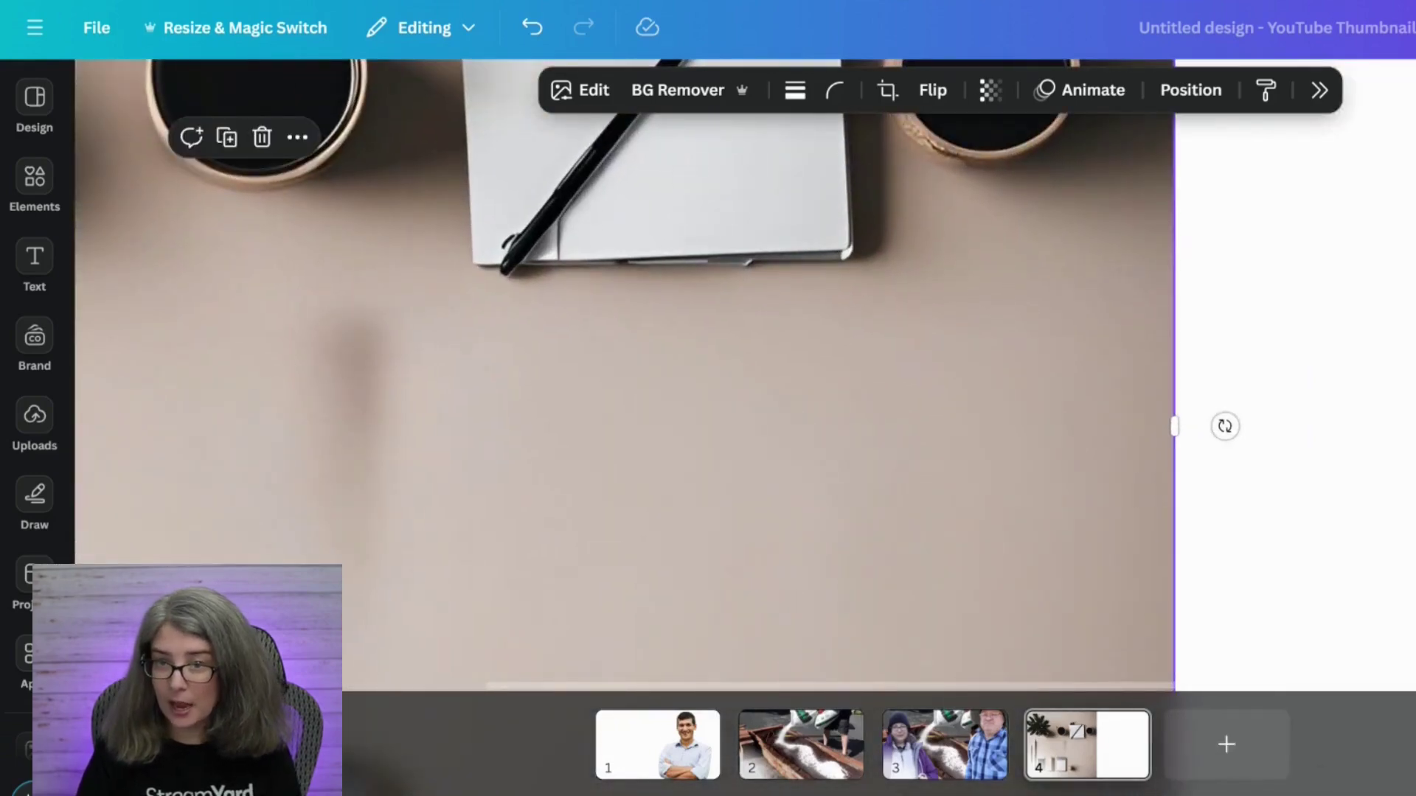
scroll(1343, 753, "down", 5)
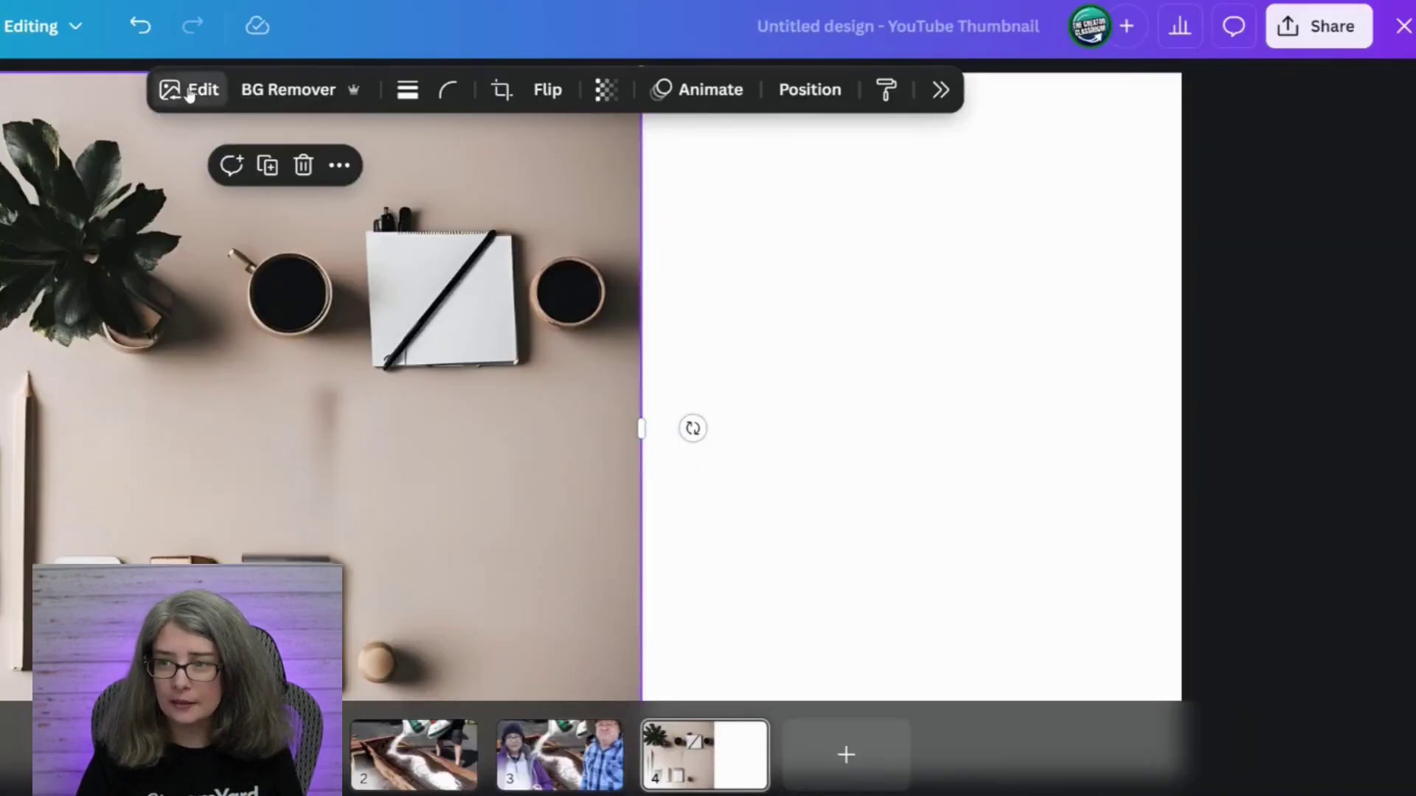
left_click(193, 90)
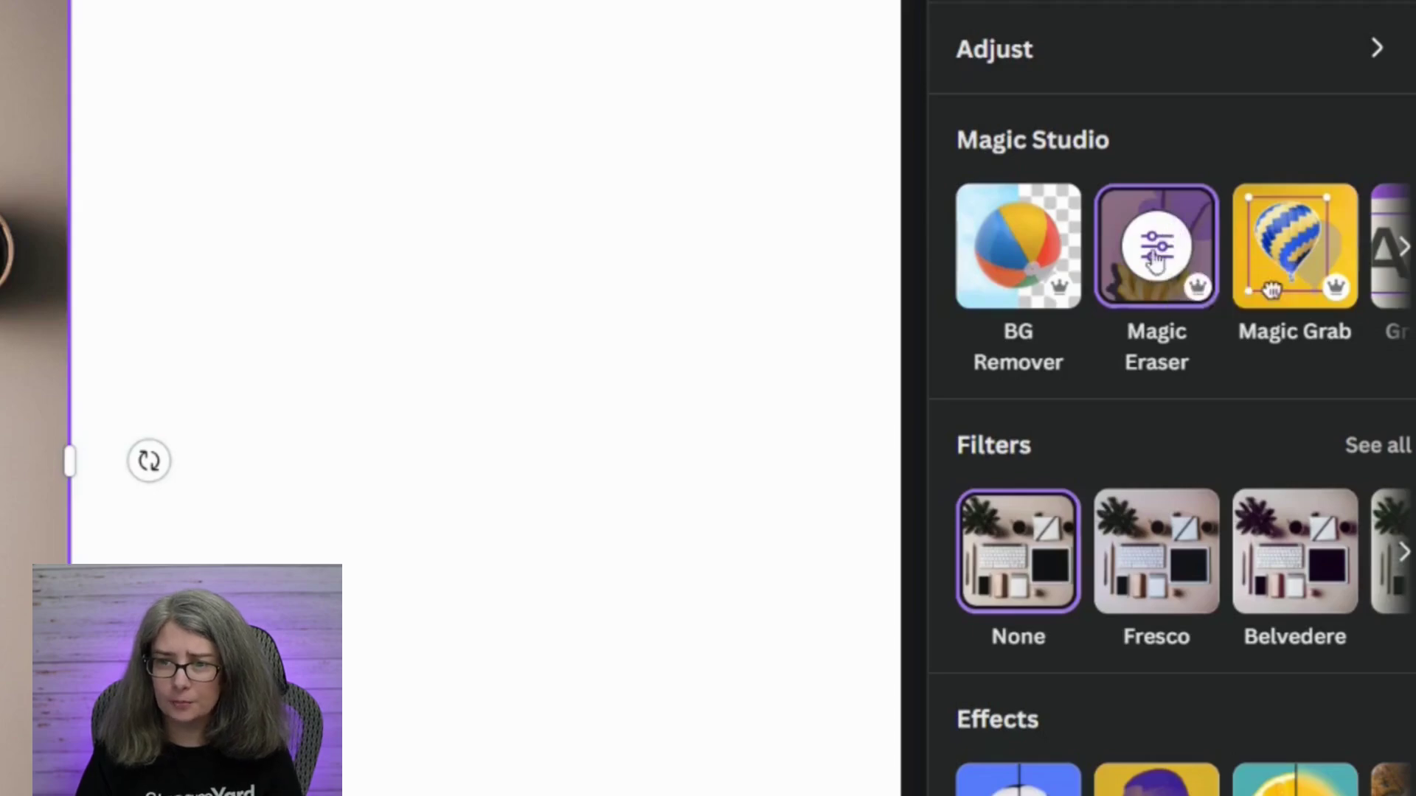
left_click(1156, 258)
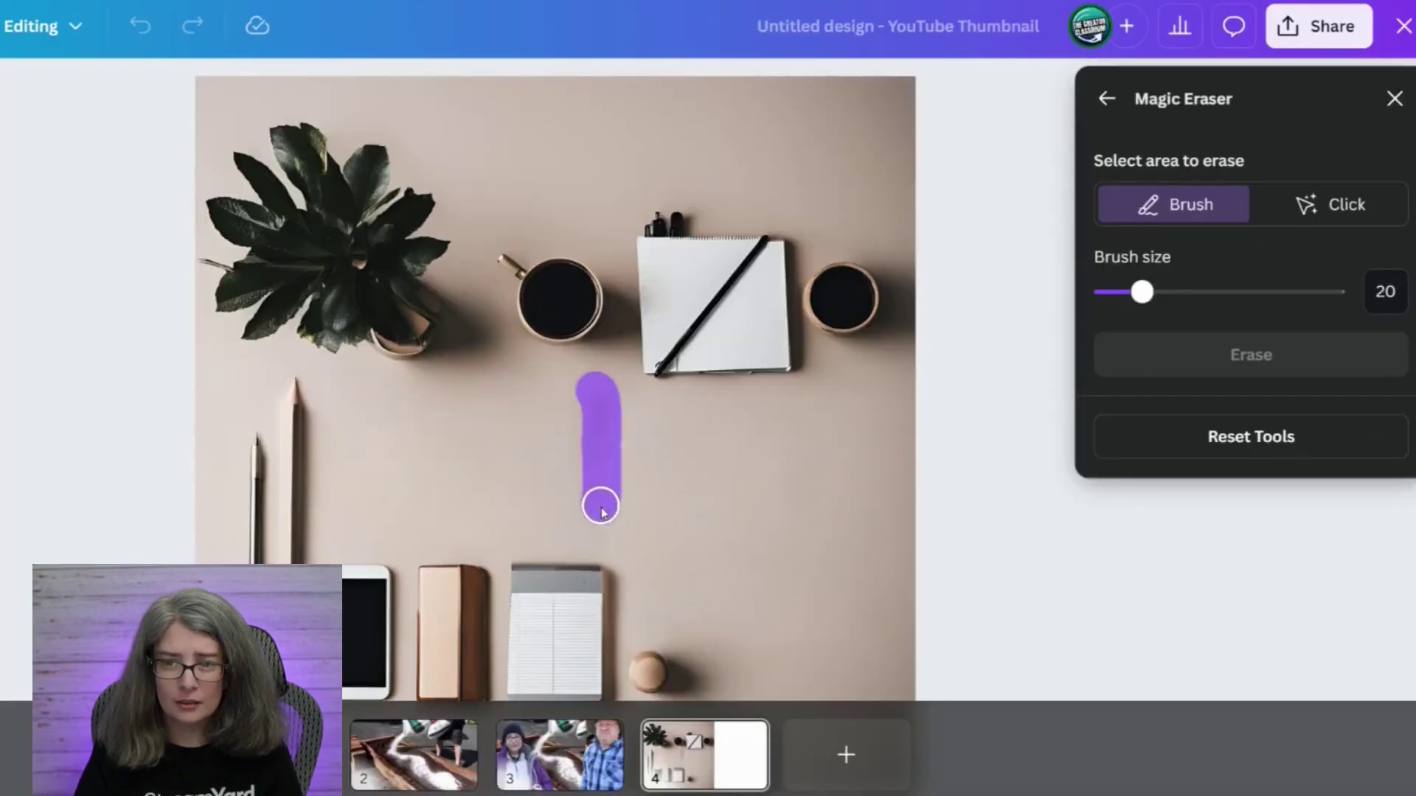
left_click_drag(601, 508, 601, 509)
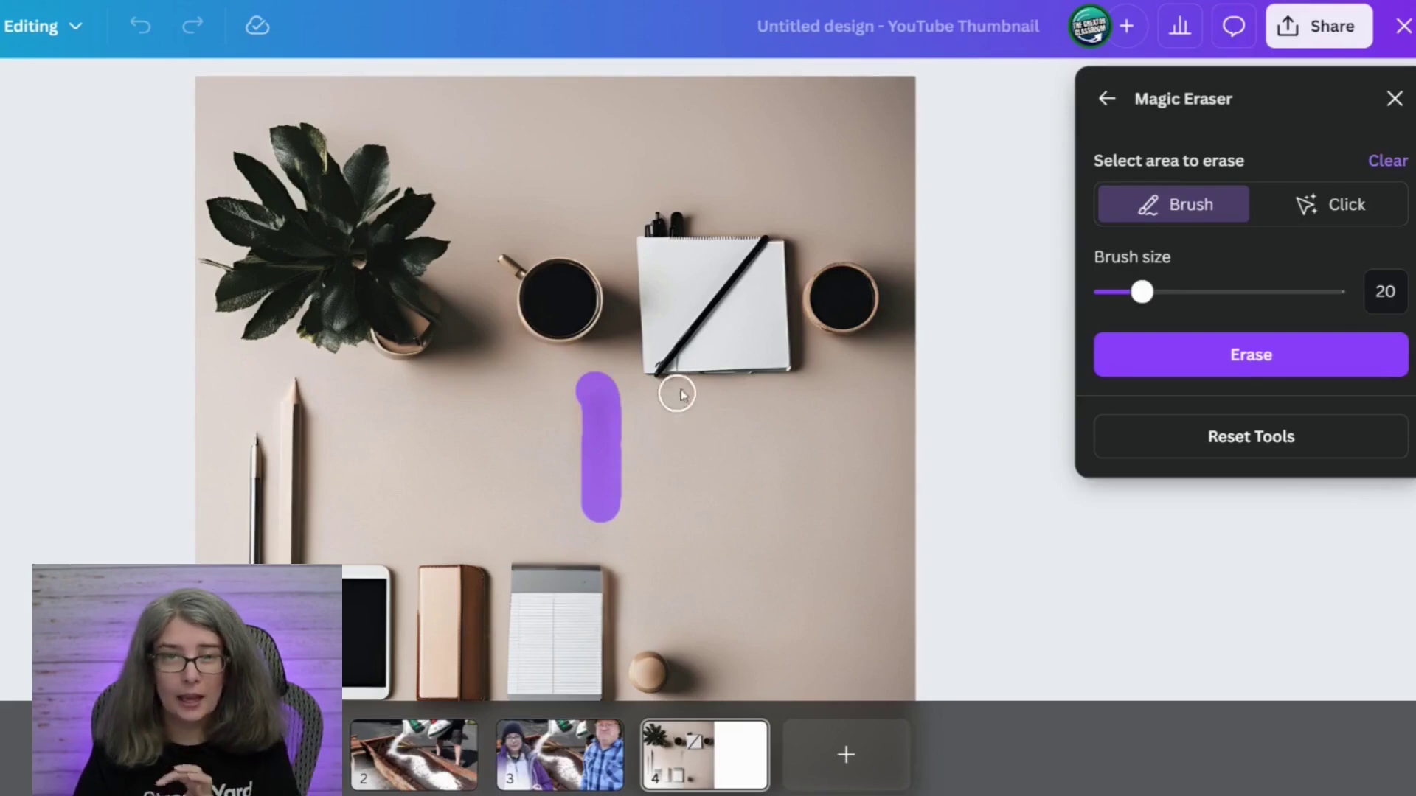
left_click_drag(532, 389, 542, 534)
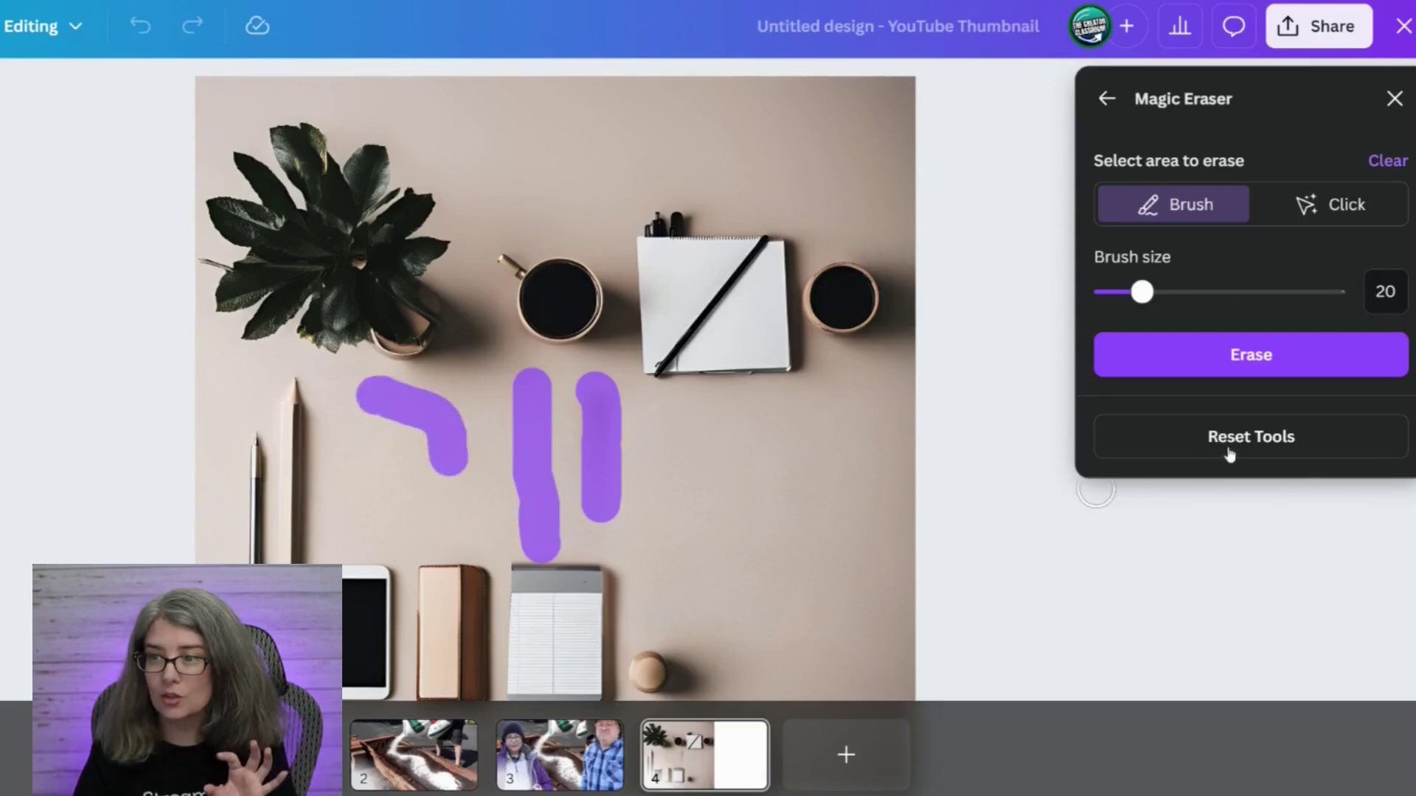
left_click(1228, 349)
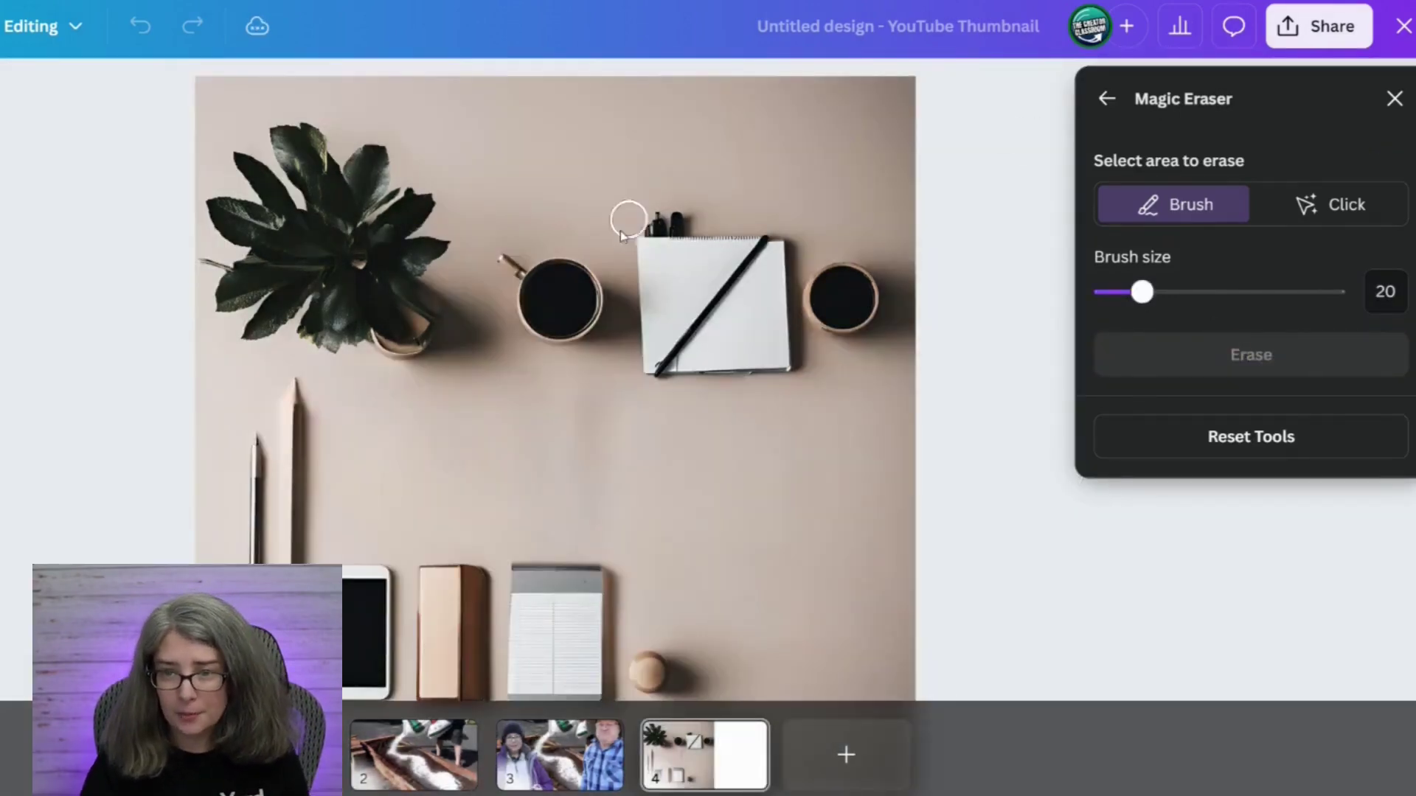
left_click_drag(610, 452, 612, 431)
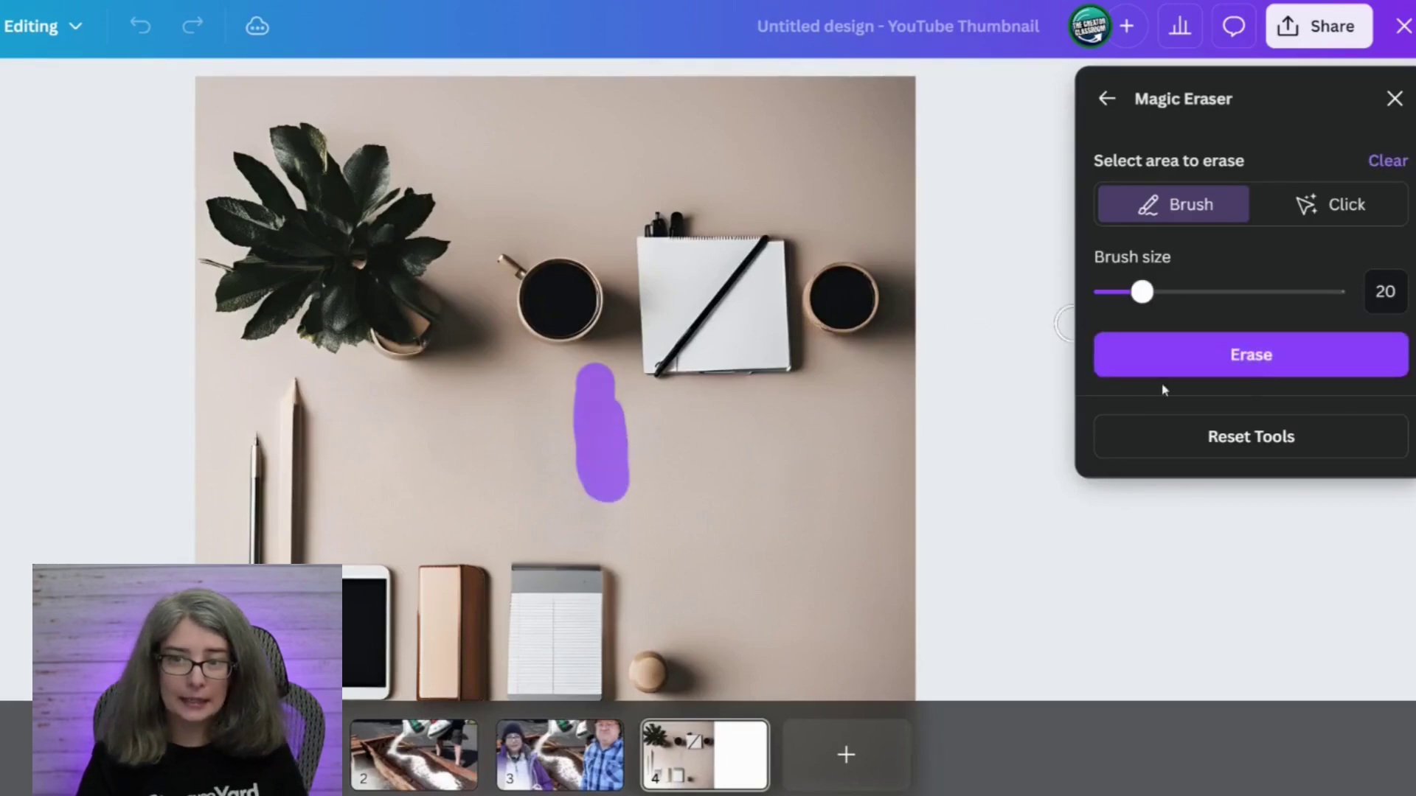
left_click(1264, 354)
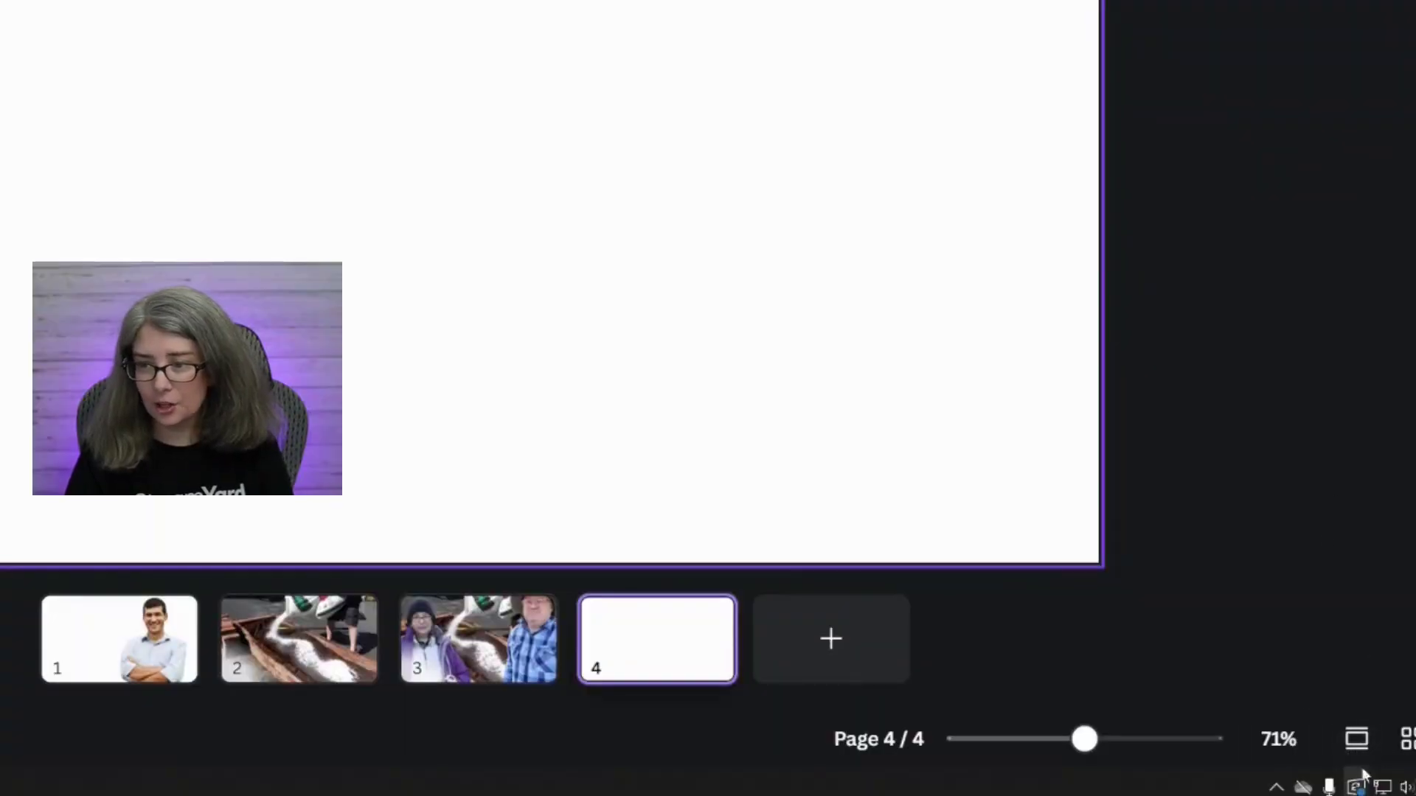
- Switch the page display to scroll view and back to thumbnail view
left_click(1351, 743)
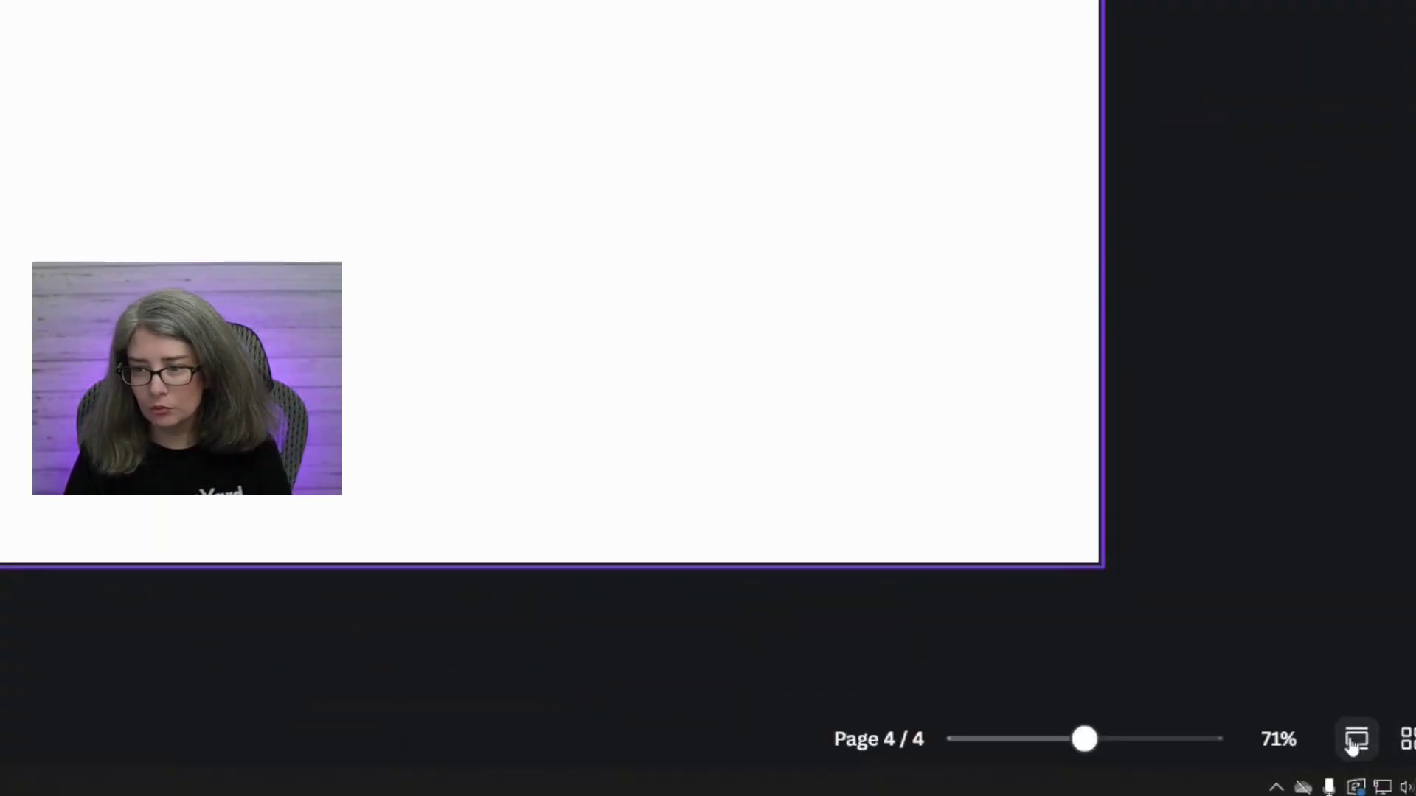
left_click(1351, 743)
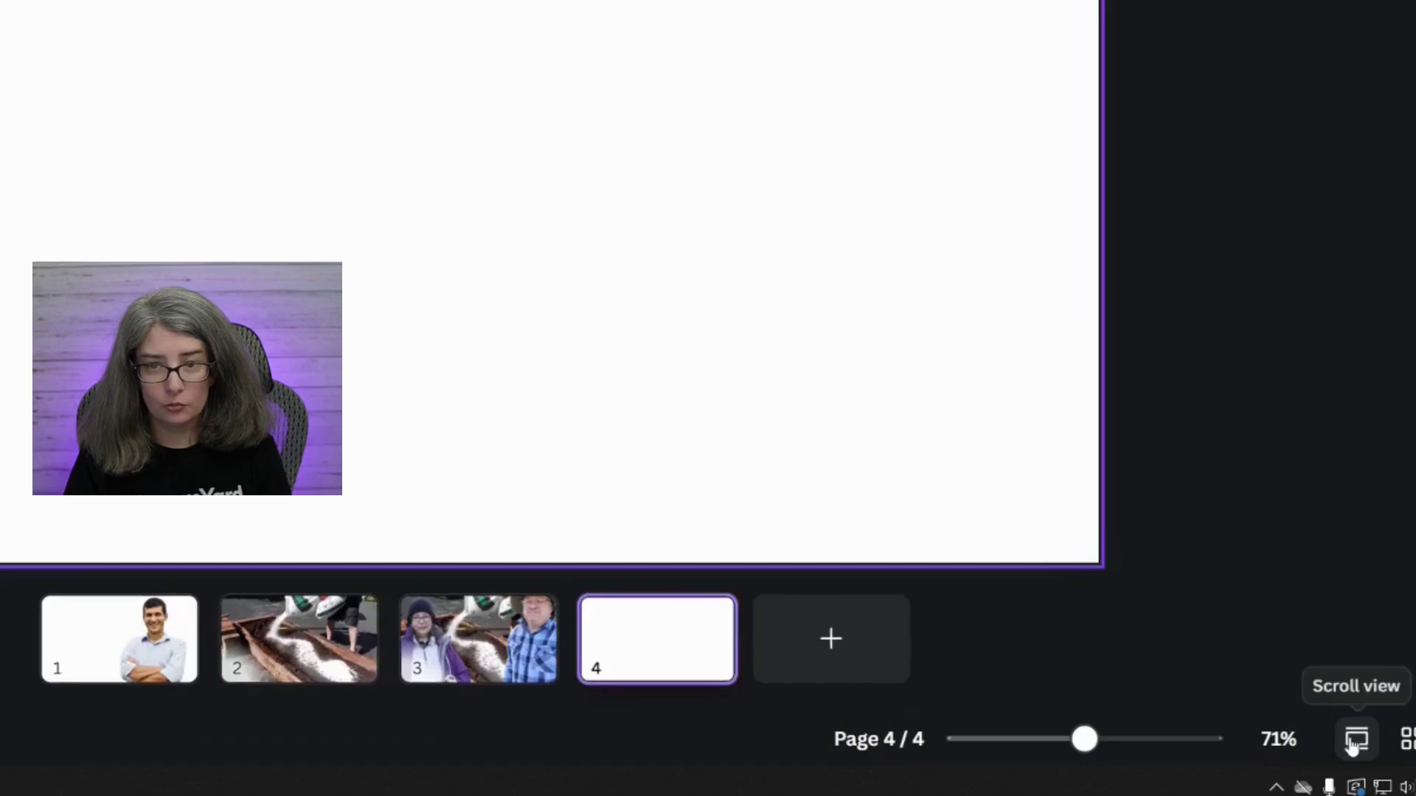
- Switch the page display to scroll view and back, and open the image editing options for the bearded man's photo on page 4
left_click(1352, 742)
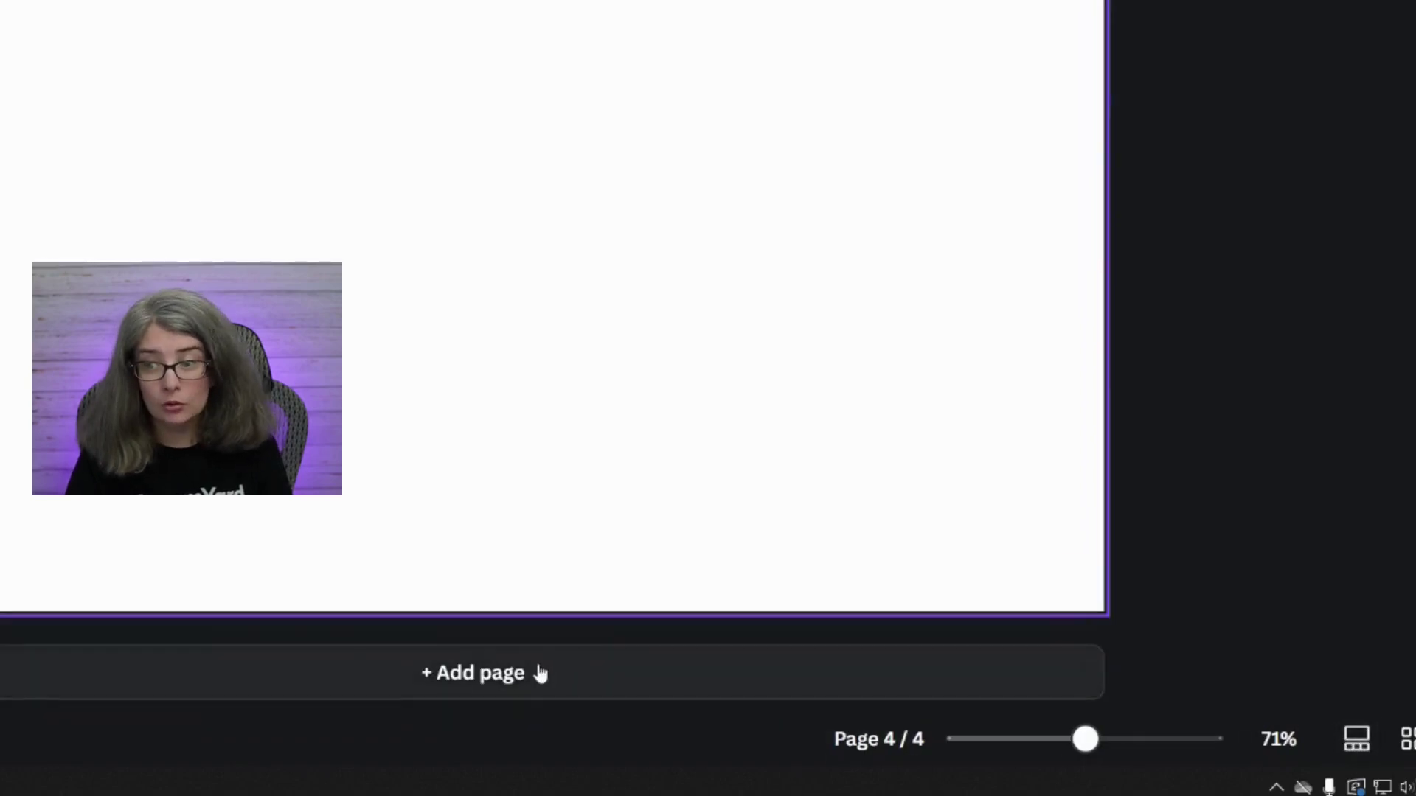
left_click(1356, 740)
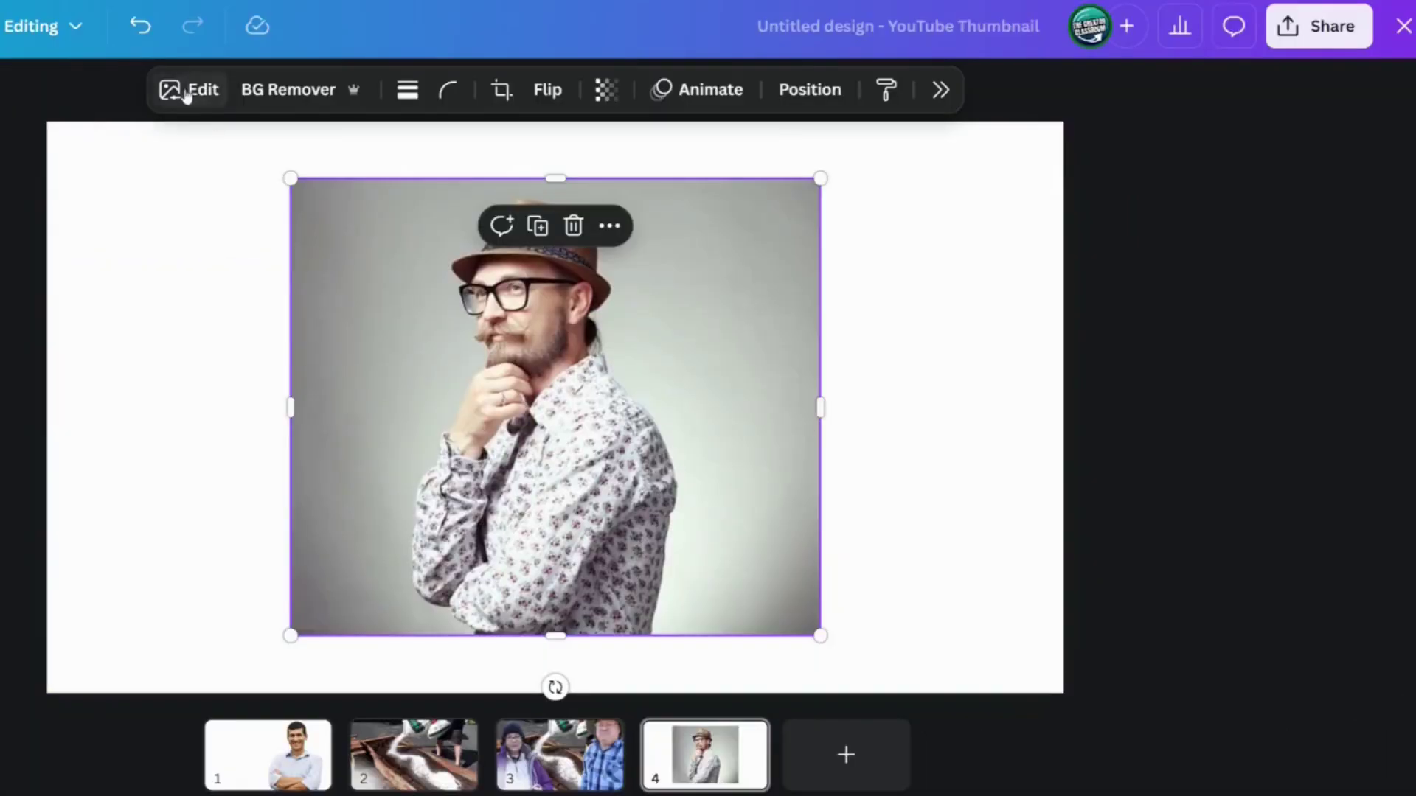
left_click(196, 90)
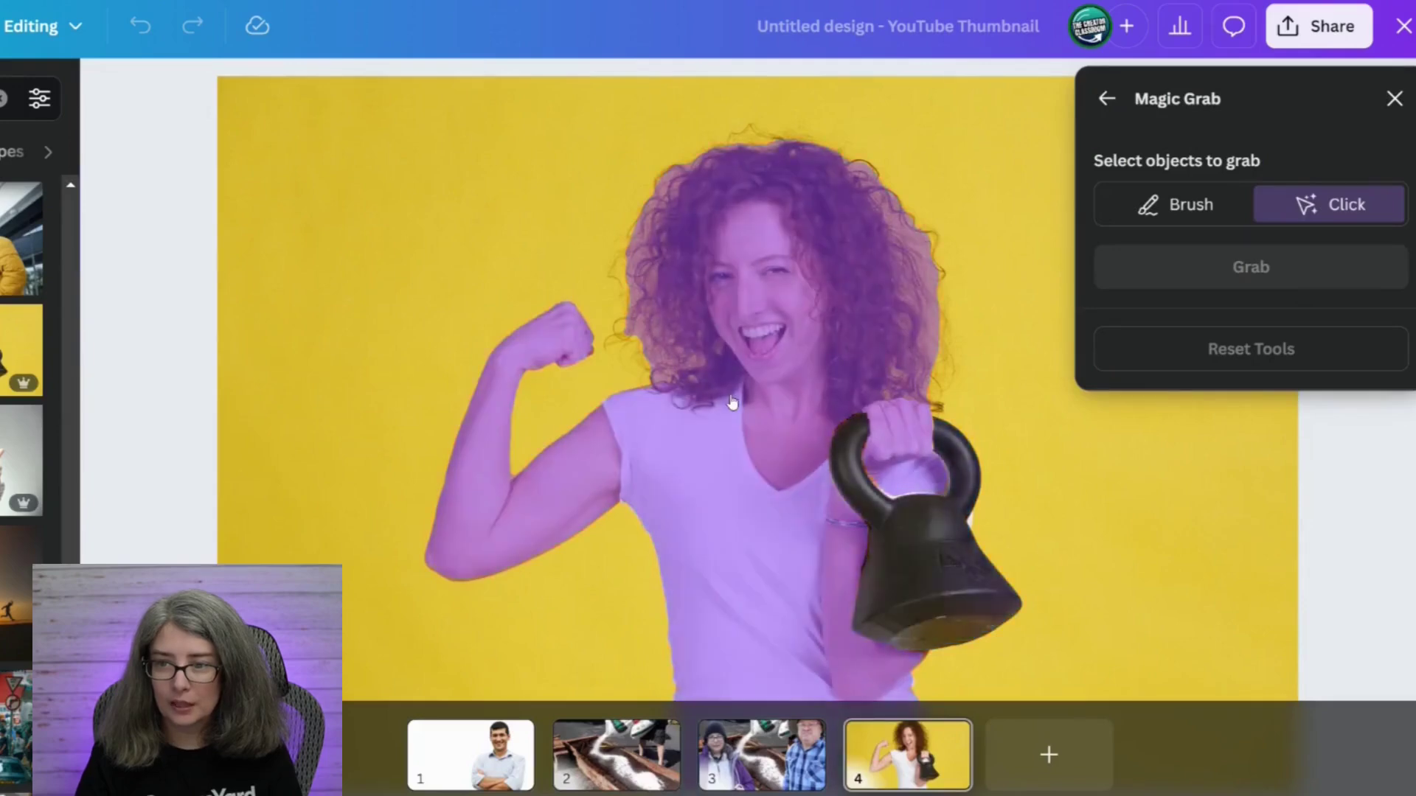
- Grab the curly-haired woman together with her kettlebell using Magic Grab's Click mode, and move the cut-out to the right side of page 4
left_click(752, 449)
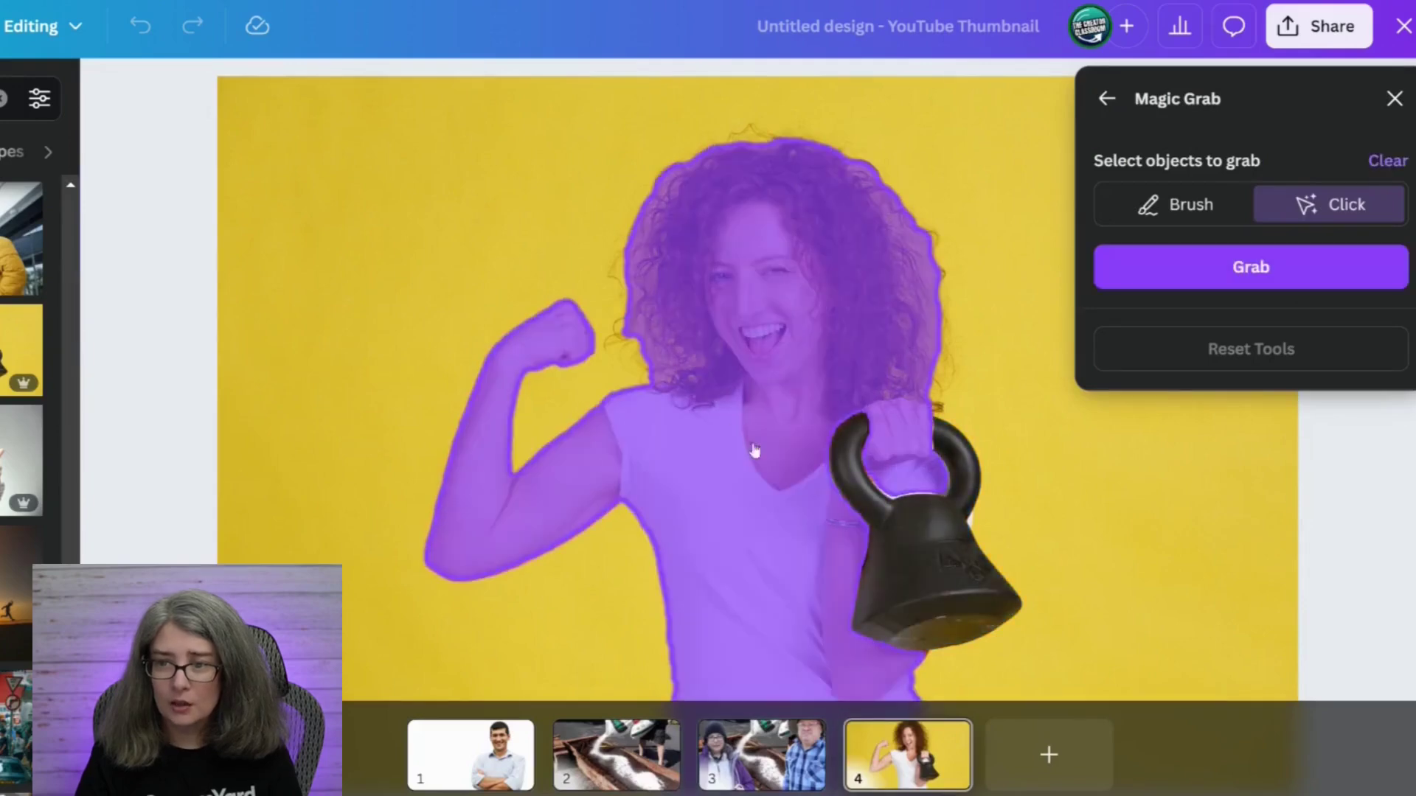
left_click(918, 572)
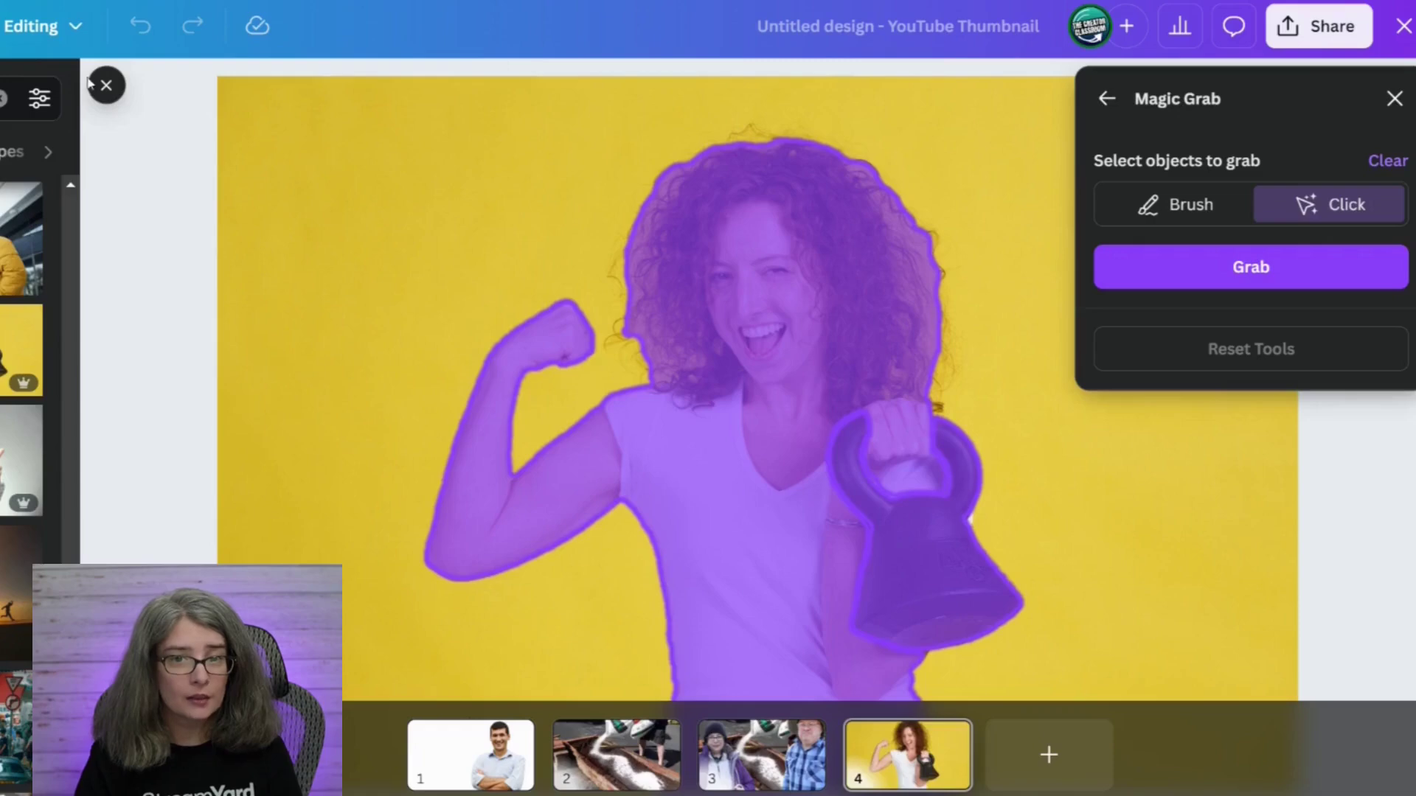
left_click(104, 85)
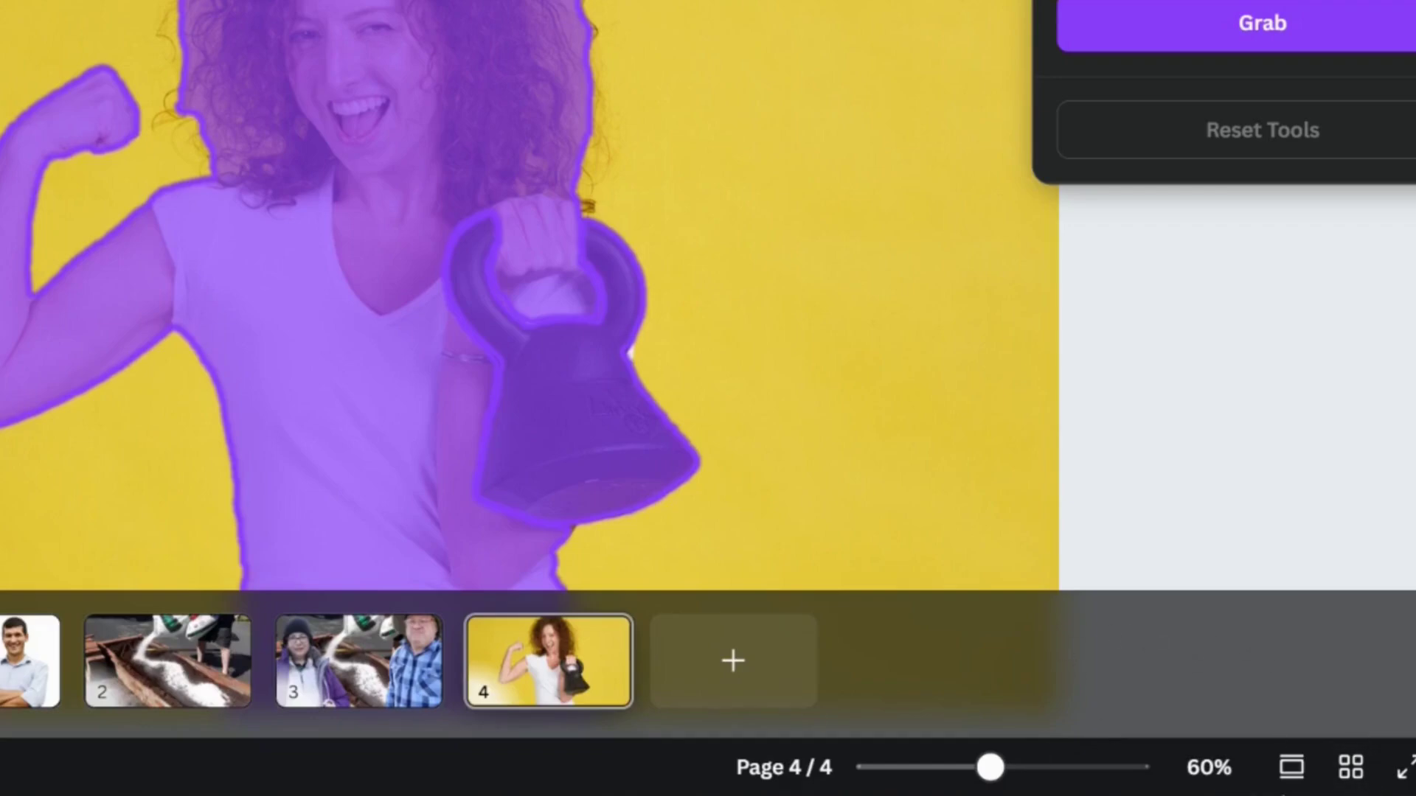
left_click(1292, 774)
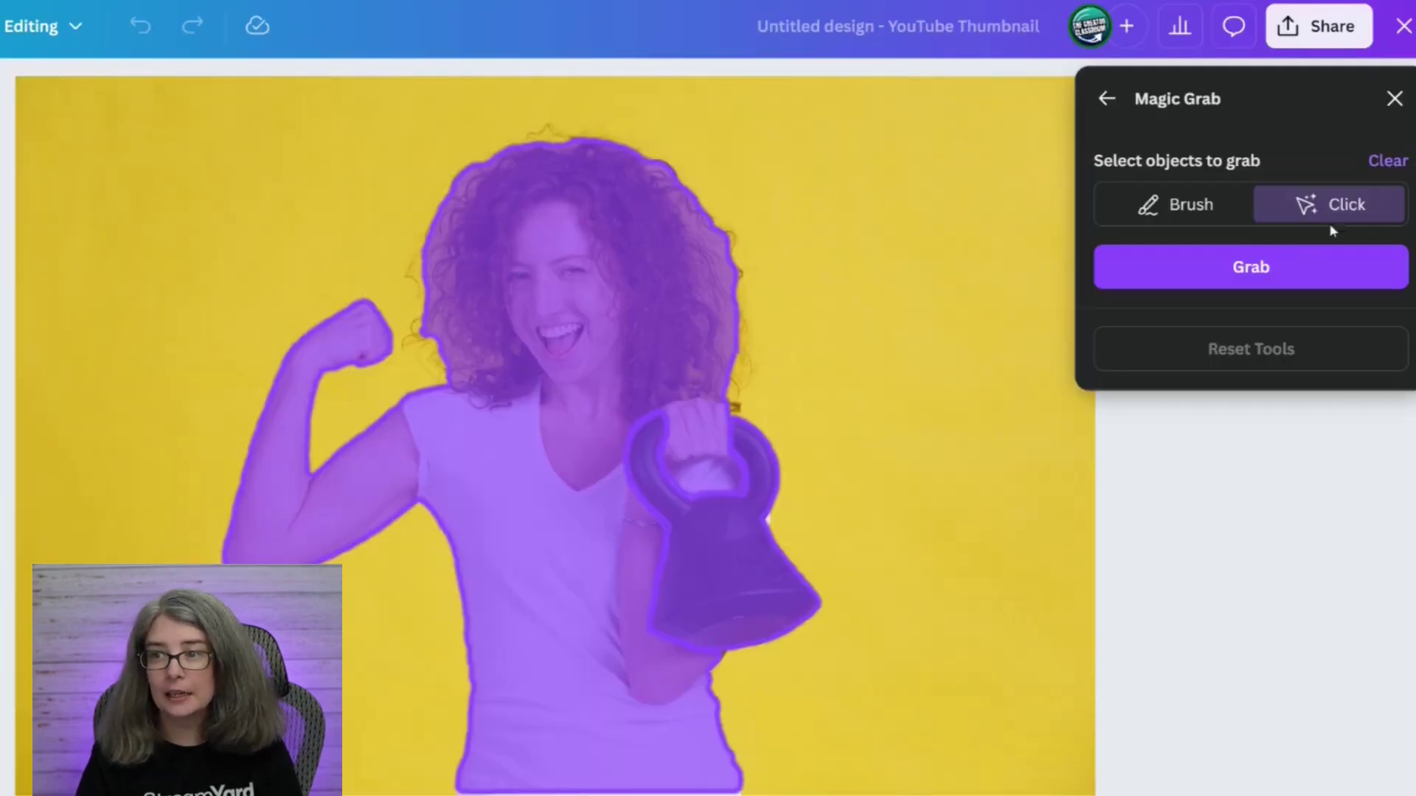
left_click(1305, 23)
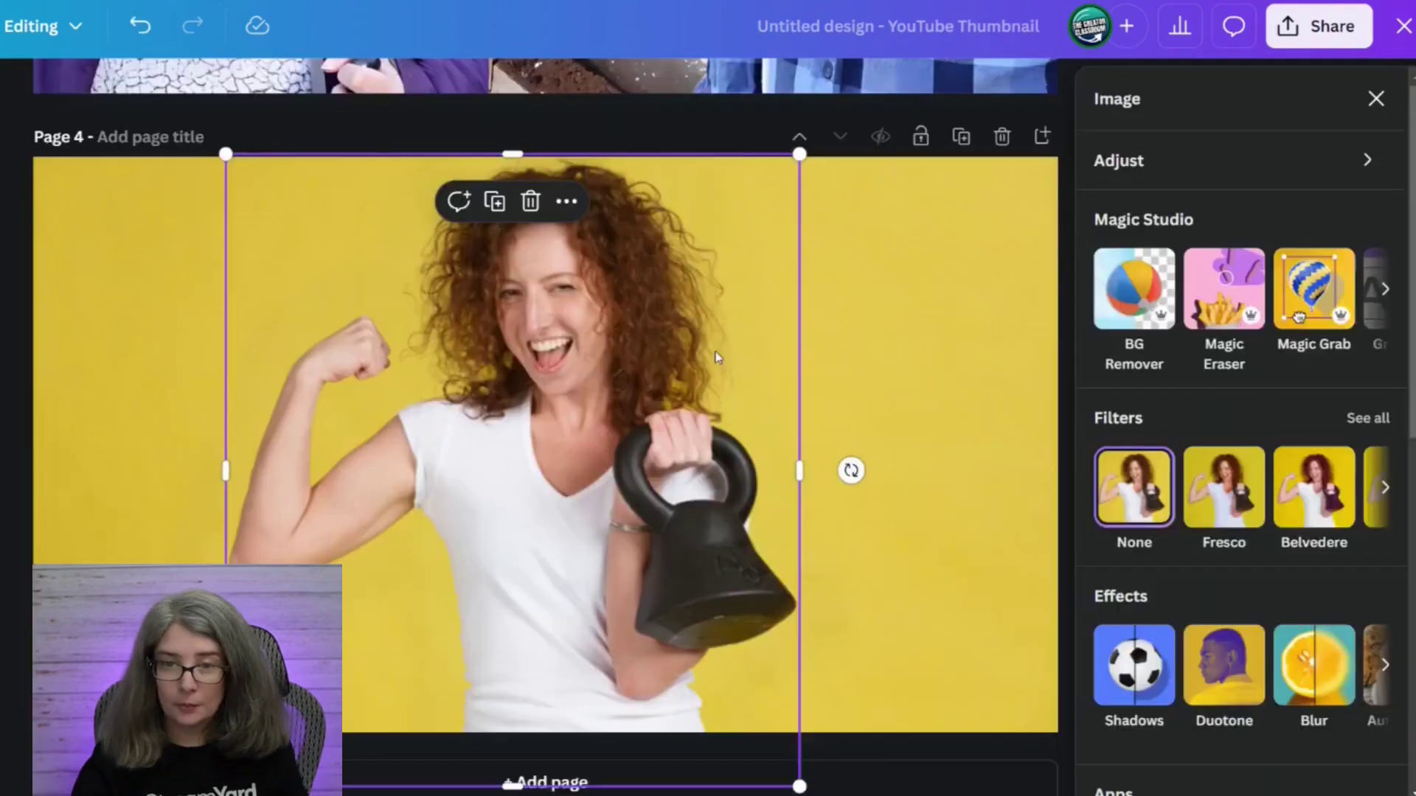
left_click_drag(498, 465, 755, 465)
left_click(1318, 465)
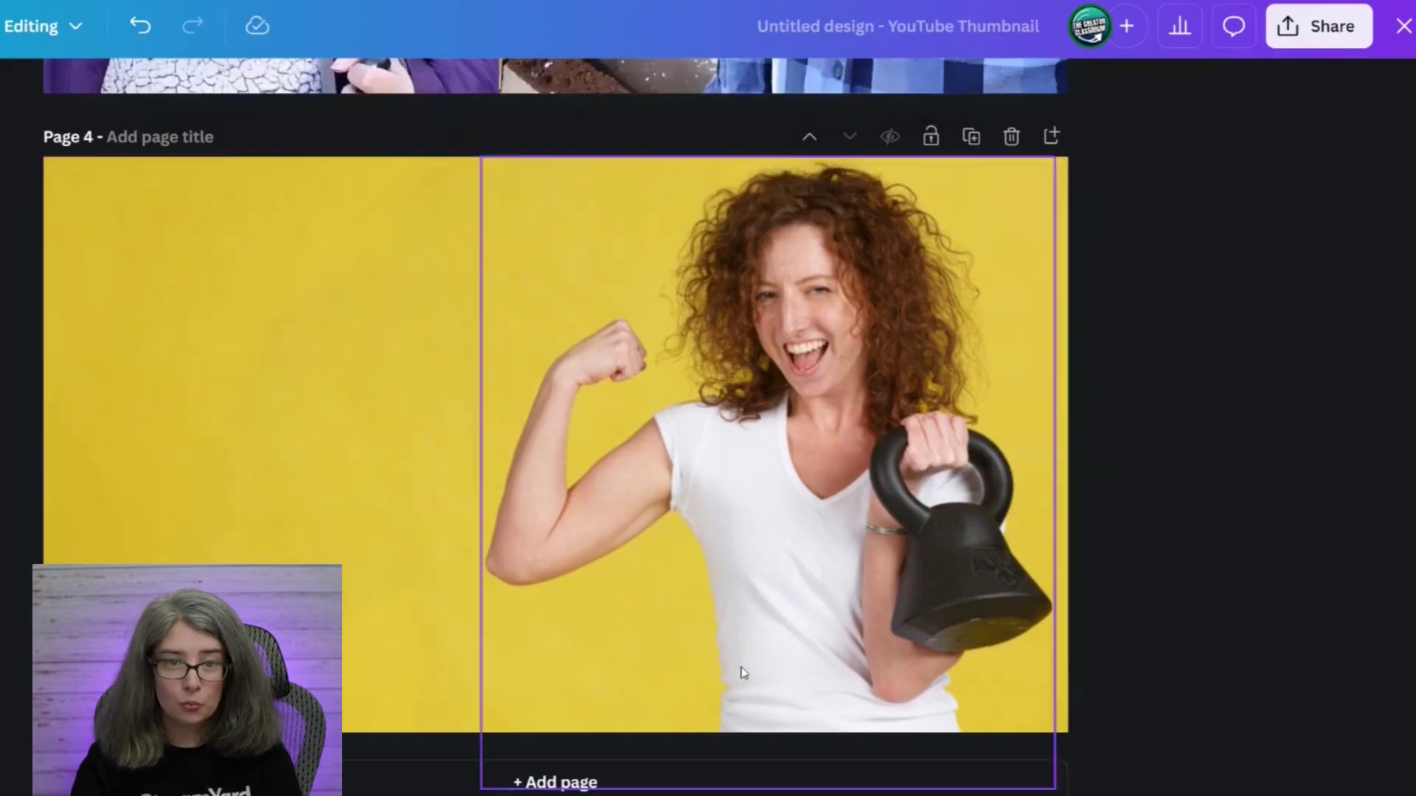
- Add a text box with the default paragraph text and place it in the upper left of the yellow page
left_click(35, 265)
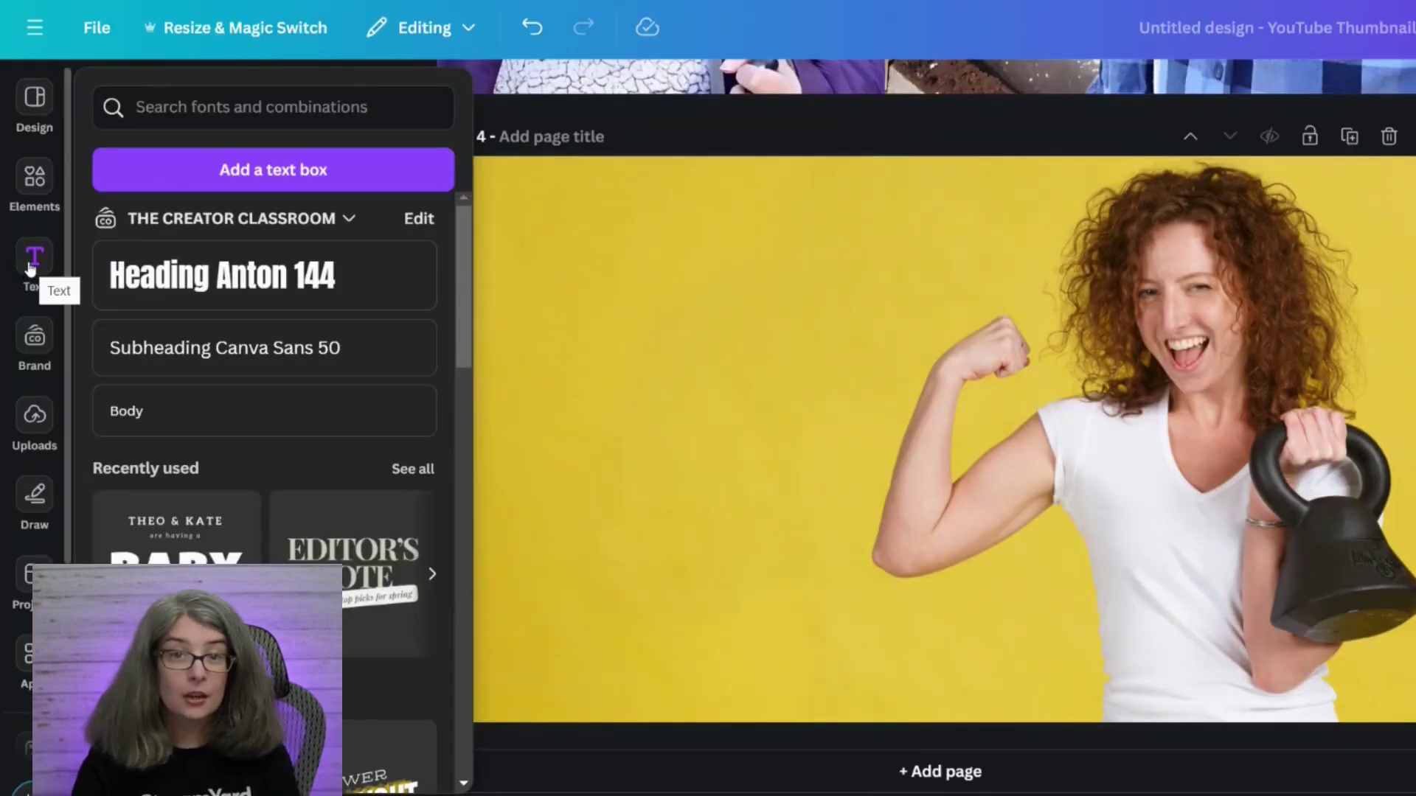
left_click(246, 183)
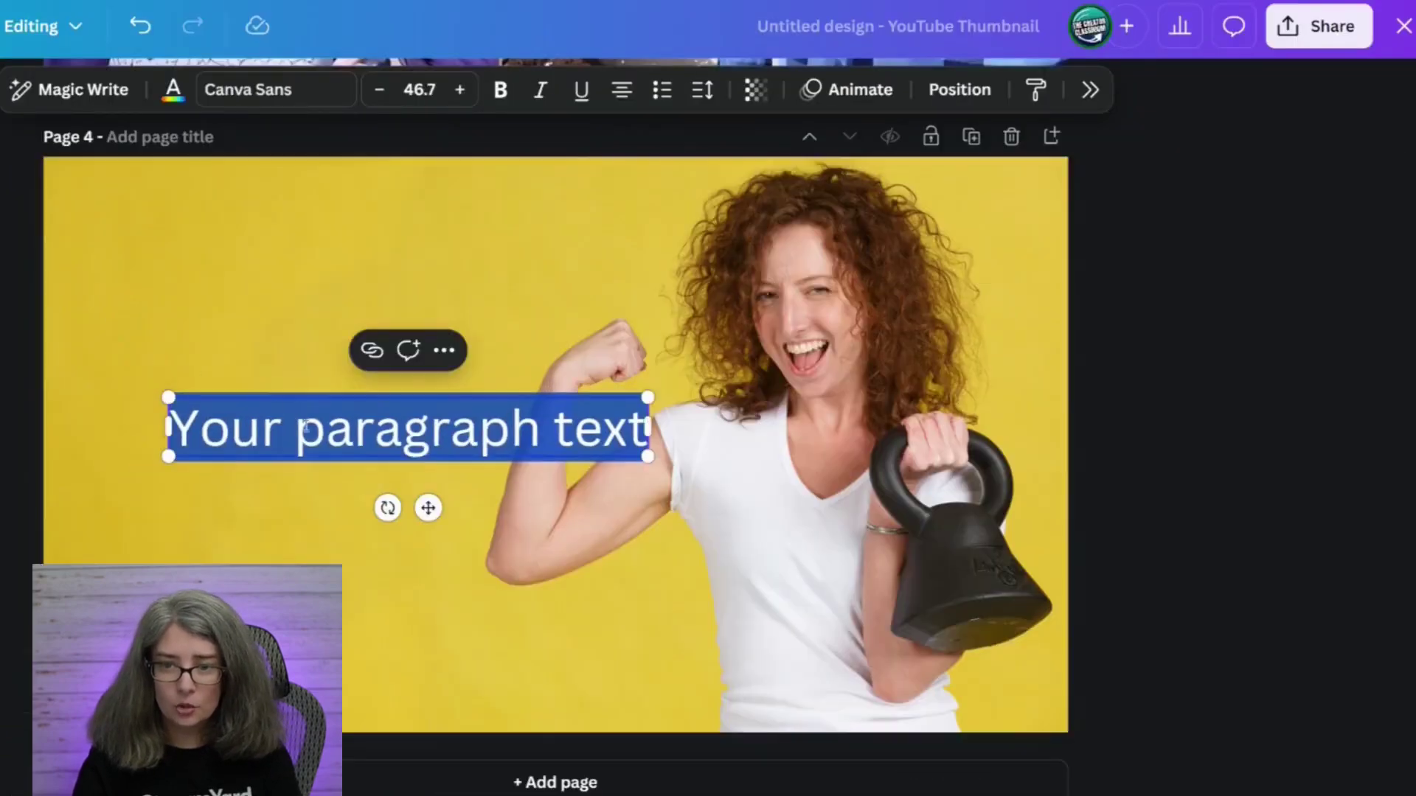
left_click_drag(430, 506, 272, 348)
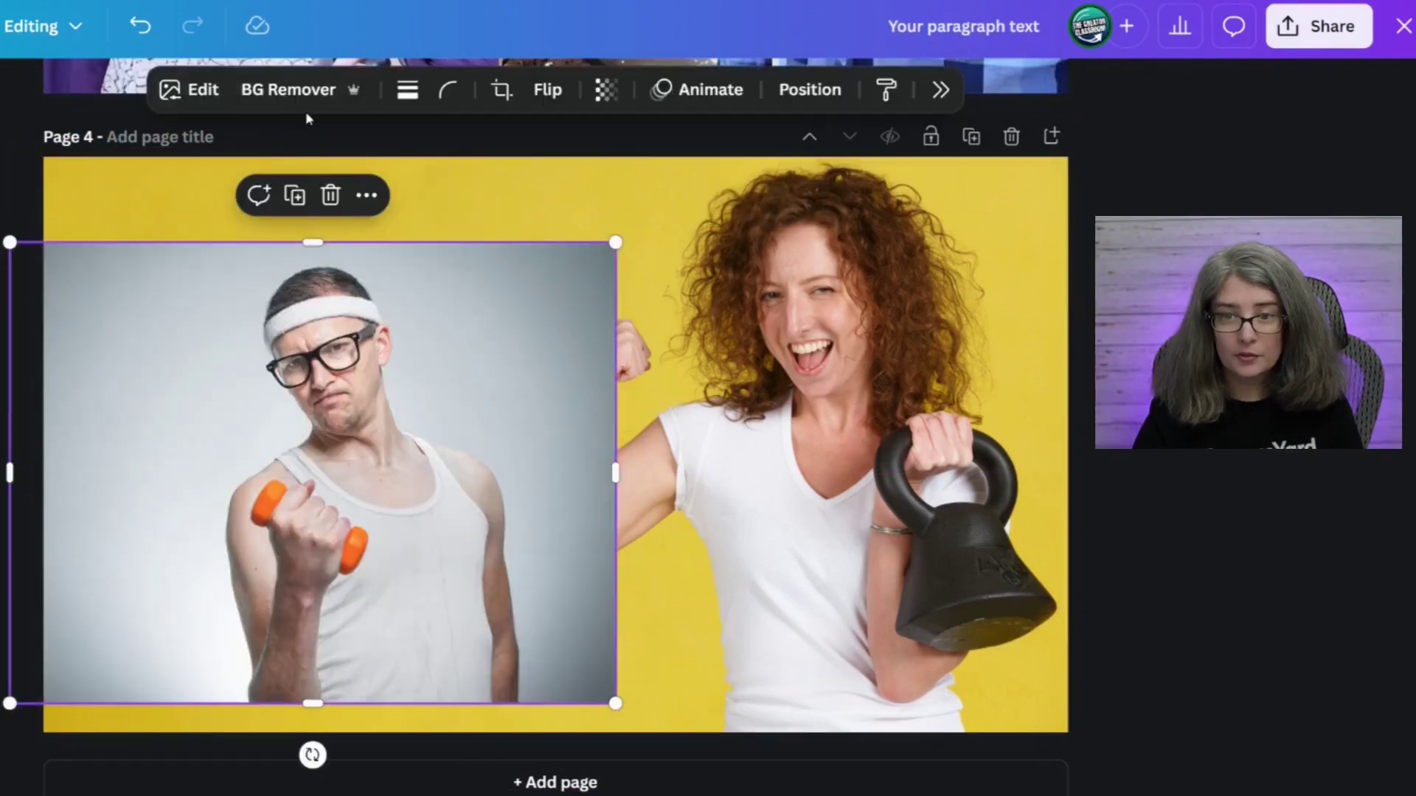
- Remove the background from the photo of the man with the dumbbell, and trim, enlarge and shift the cut-out toward the page's left side
left_click(310, 91)
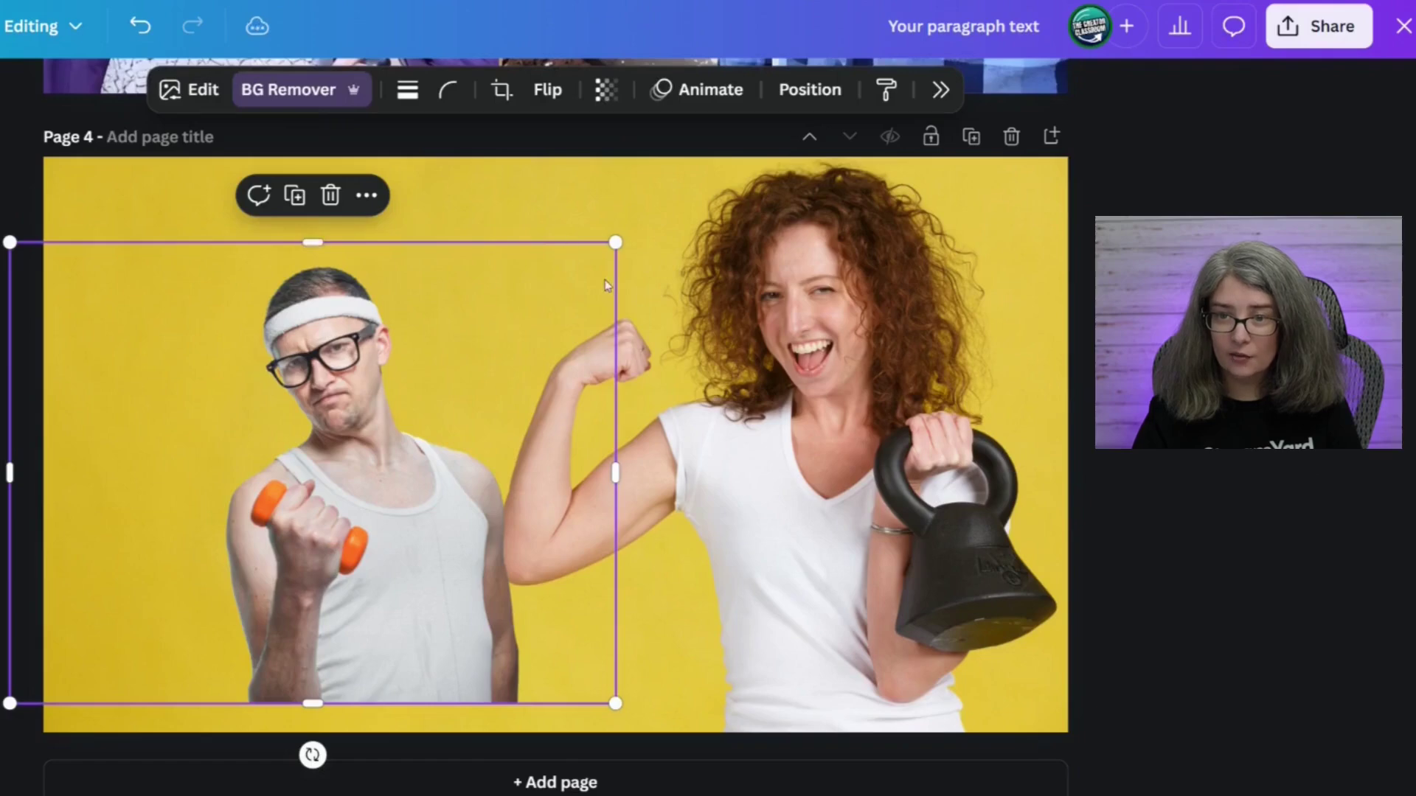
left_click_drag(615, 274, 560, 291)
left_click_drag(562, 242, 767, 110)
left_click_drag(329, 356, 163, 416)
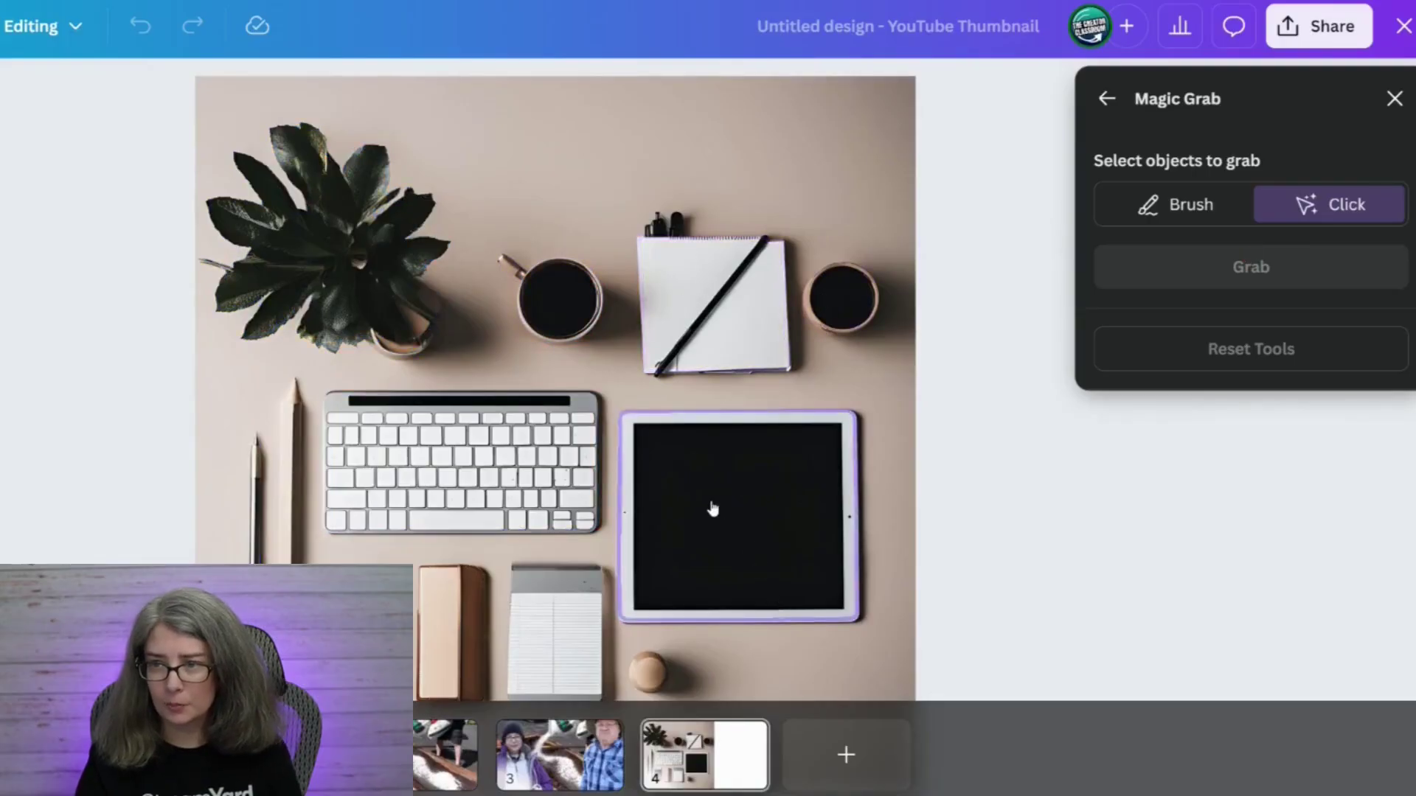
- Grab the tablet from the desk photo with Magic Grab's Click mode, move it onto the blank half of the page and delete it
left_click(714, 509)
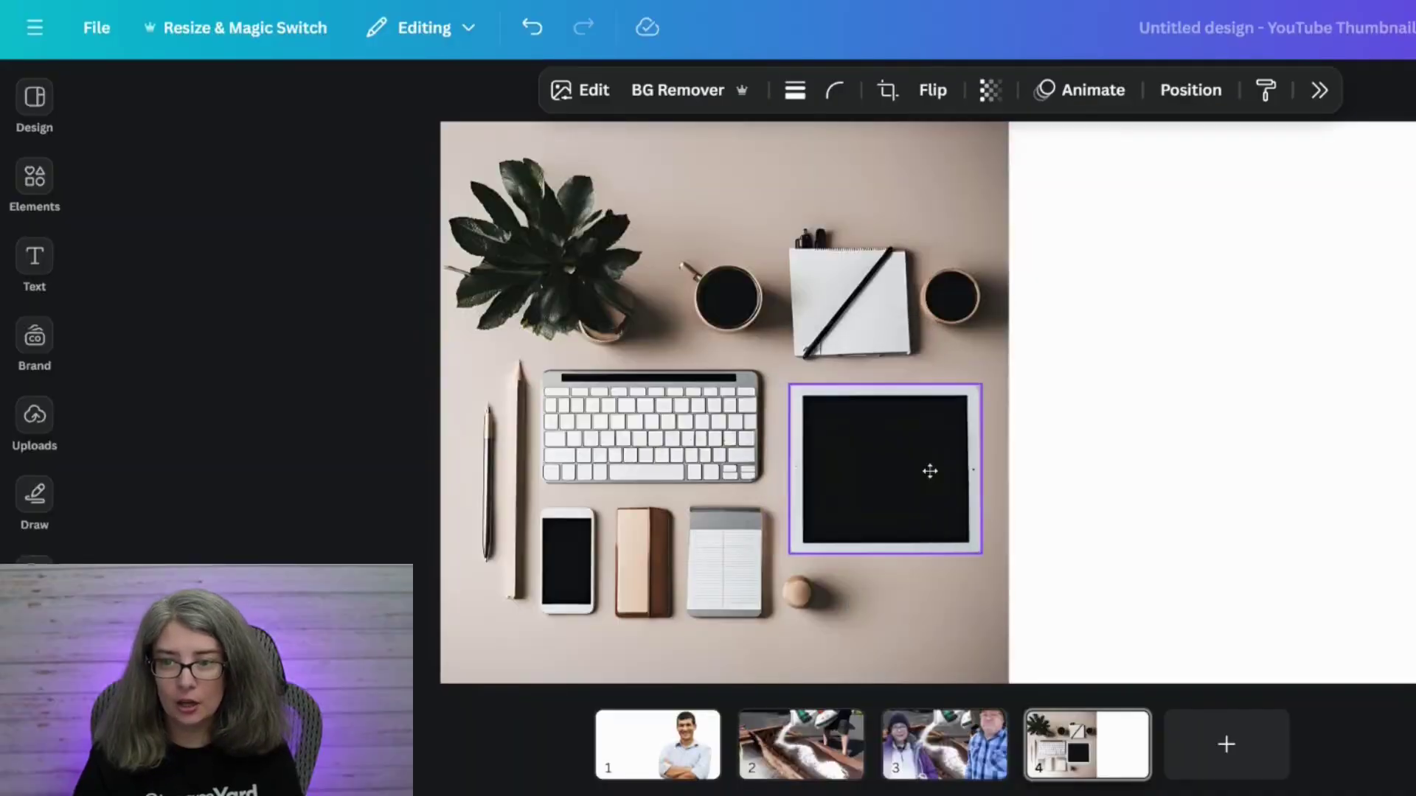
left_click_drag(930, 470, 1239, 497)
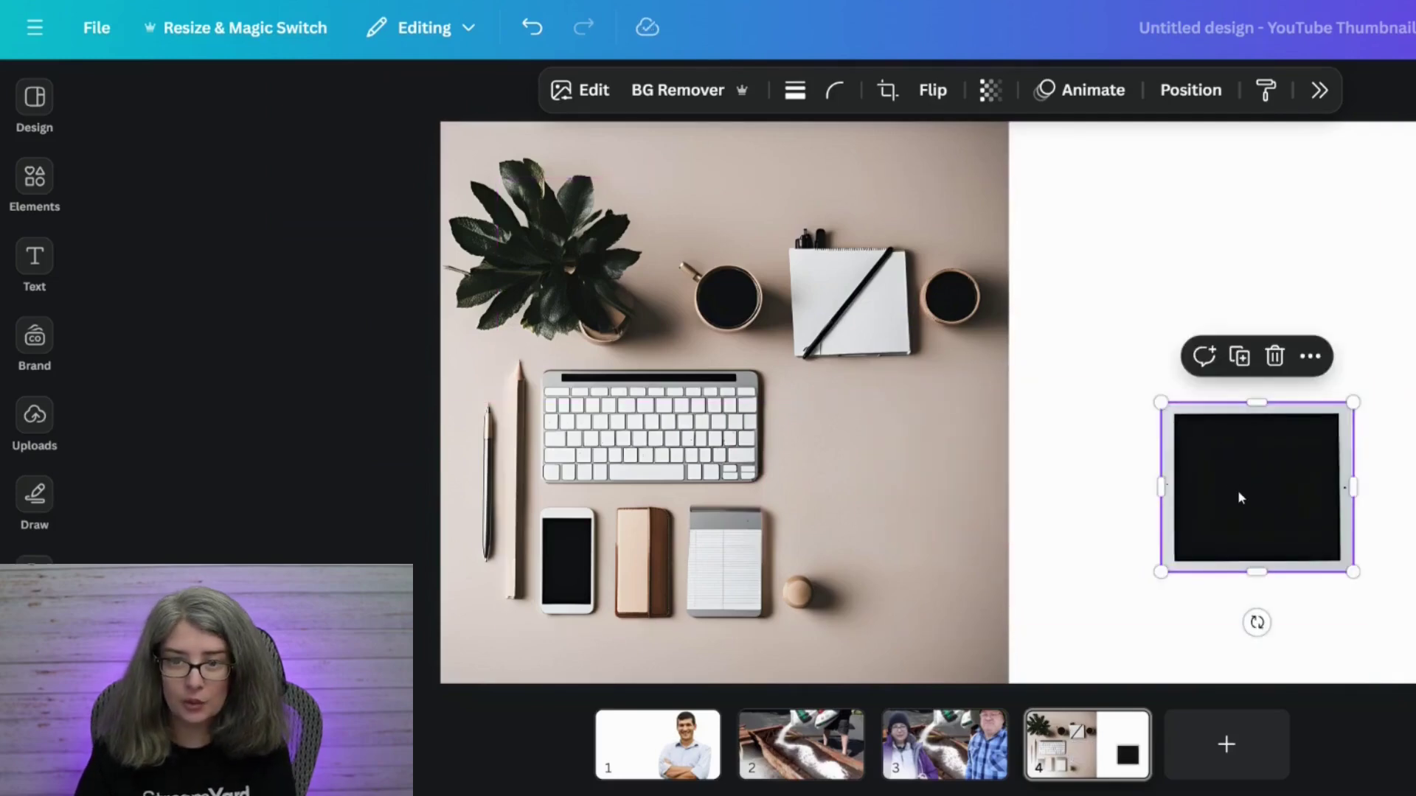
key("Delete")
left_click_drag(837, 506, 860, 515)
left_click(1347, 491)
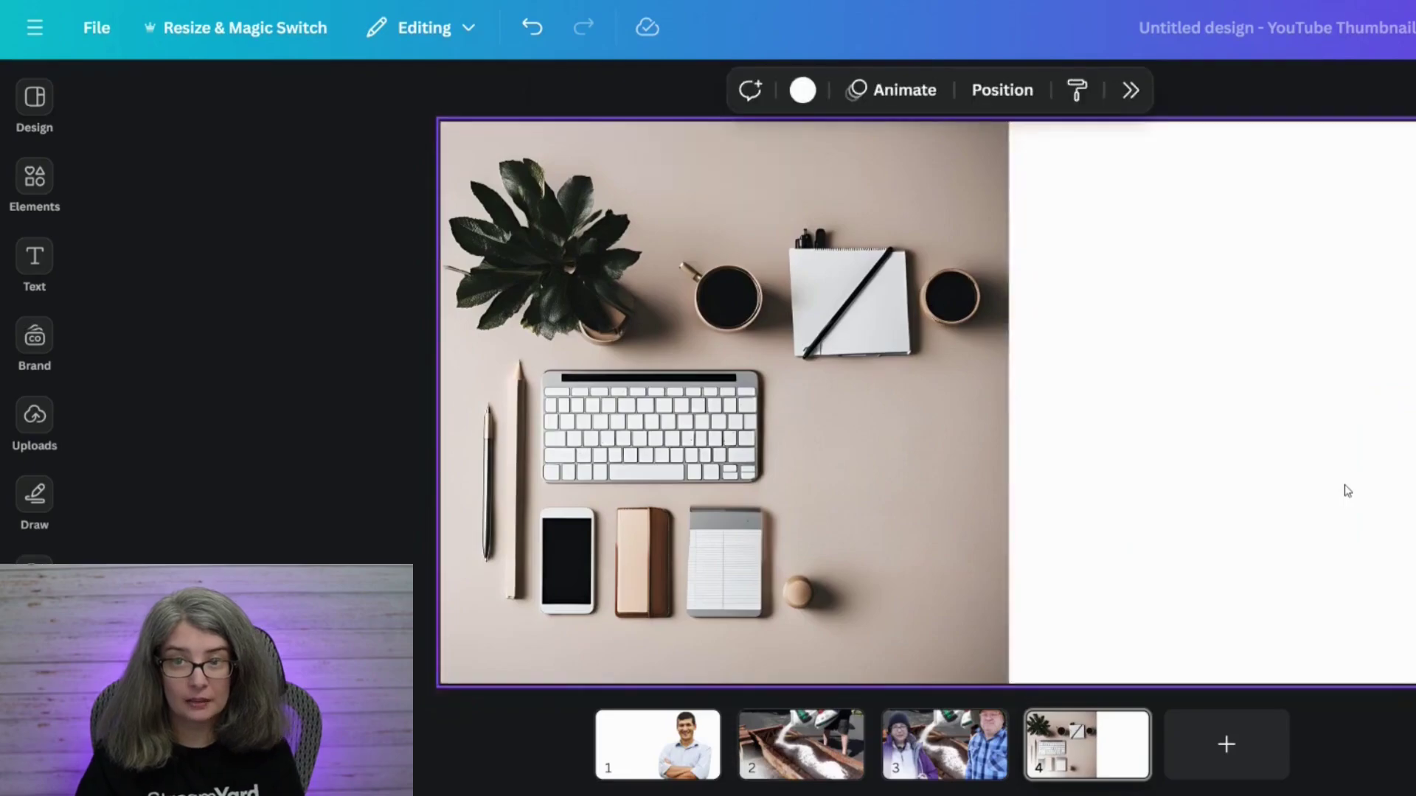